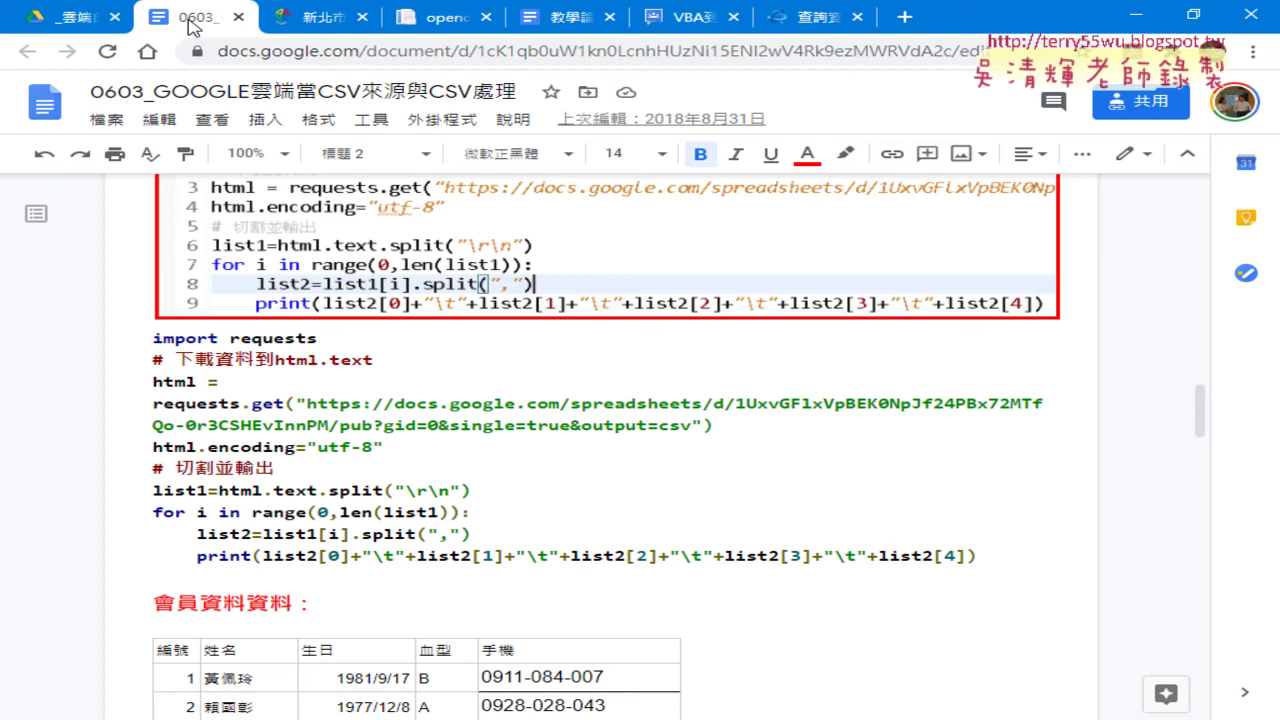
Look at the 0602 lesson document in the Drive _EXCEL folder, then switch to the data.gov.tw dataset list.
{"action": "left_click", "coordinate": [80, 20]}
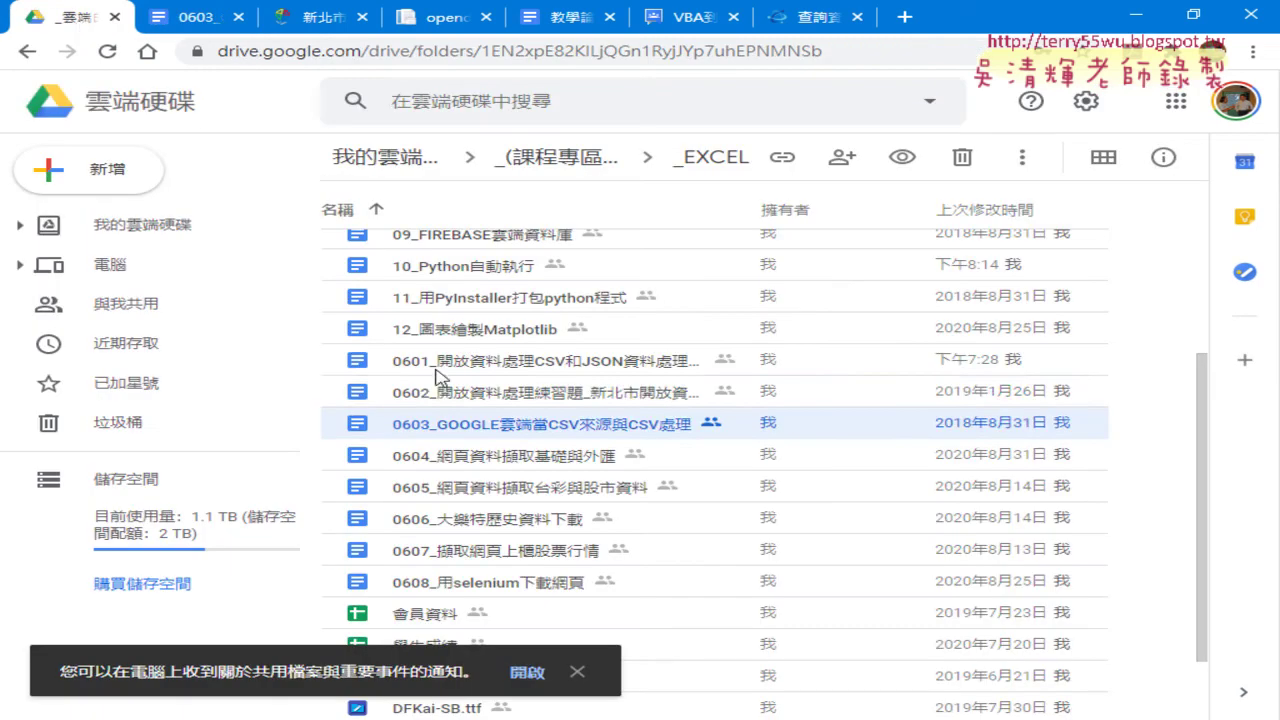
{"action": "left_click", "coordinate": [515, 400]}
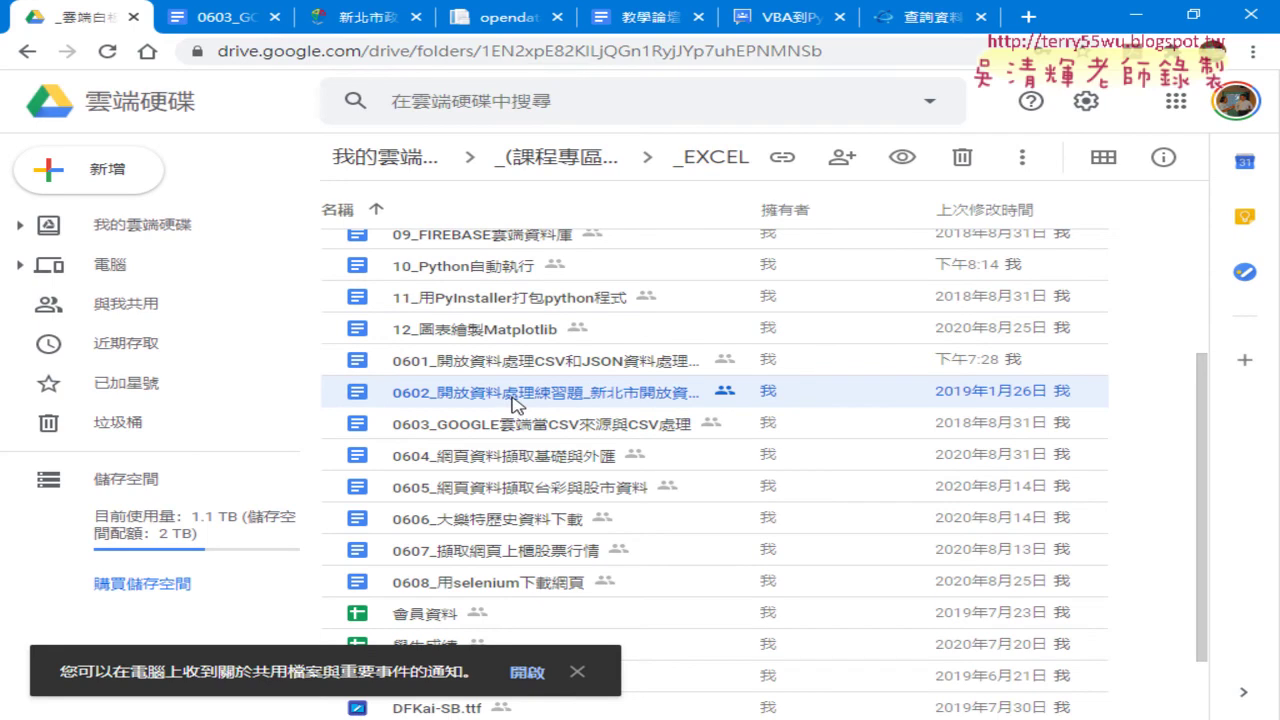
{"action": "left_click", "coordinate": [908, 20]}
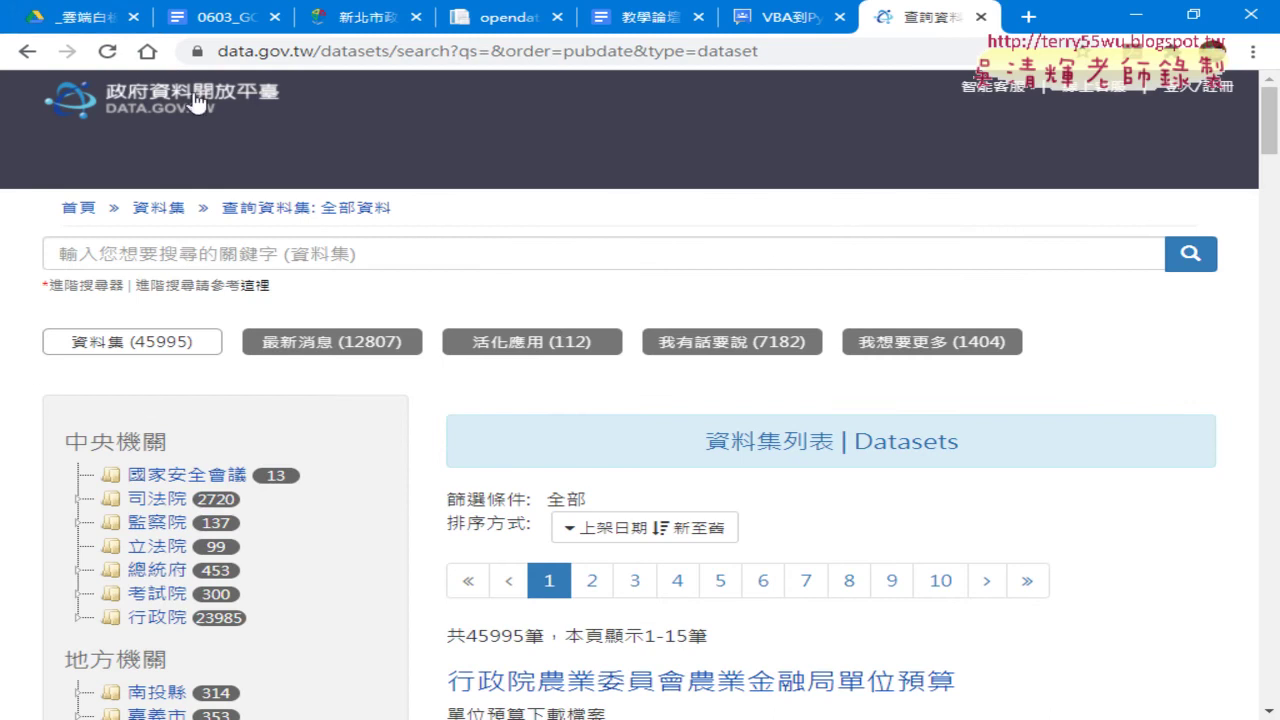
Scroll through the newest datasets listed on data.gov.tw.
{"action": "scroll", "coordinate": [640, 306], "scroll_direction": "down", "scroll_amount": 2}
{"action": "scroll", "coordinate": [640, 300], "scroll_direction": "down", "scroll_amount": 2}
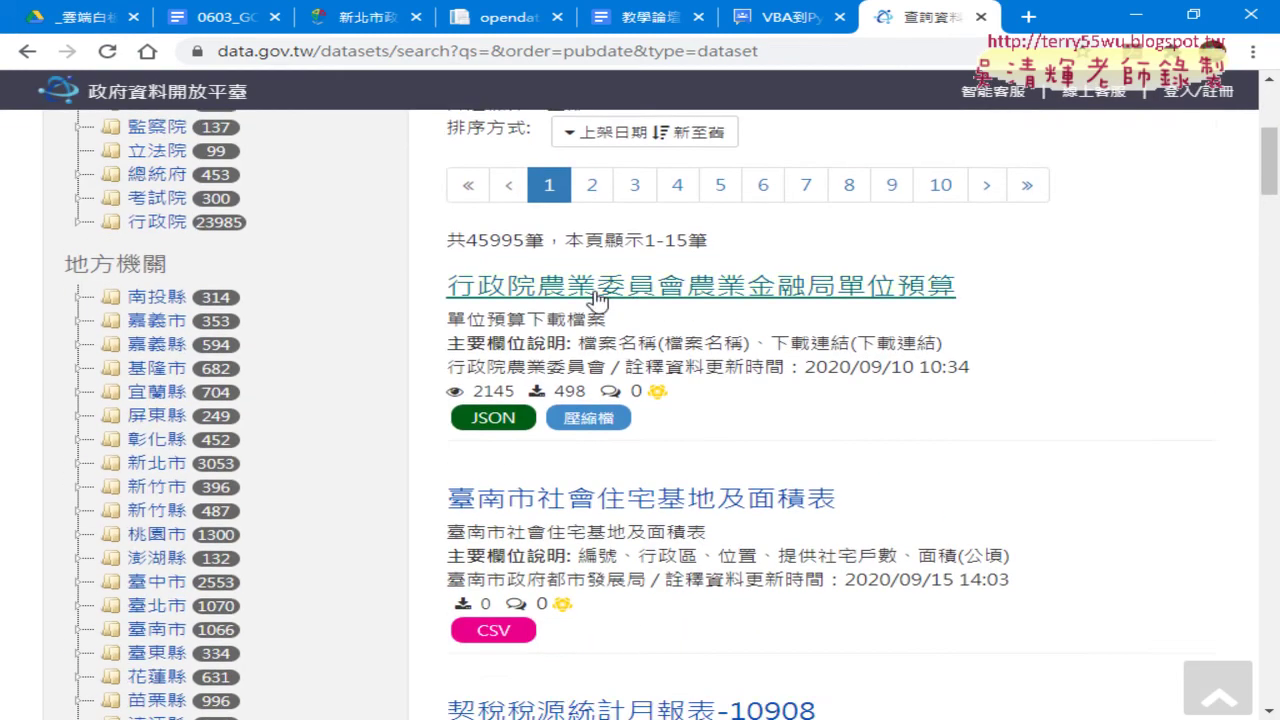
{"action": "scroll", "coordinate": [430, 270], "scroll_direction": "up", "scroll_amount": 1}
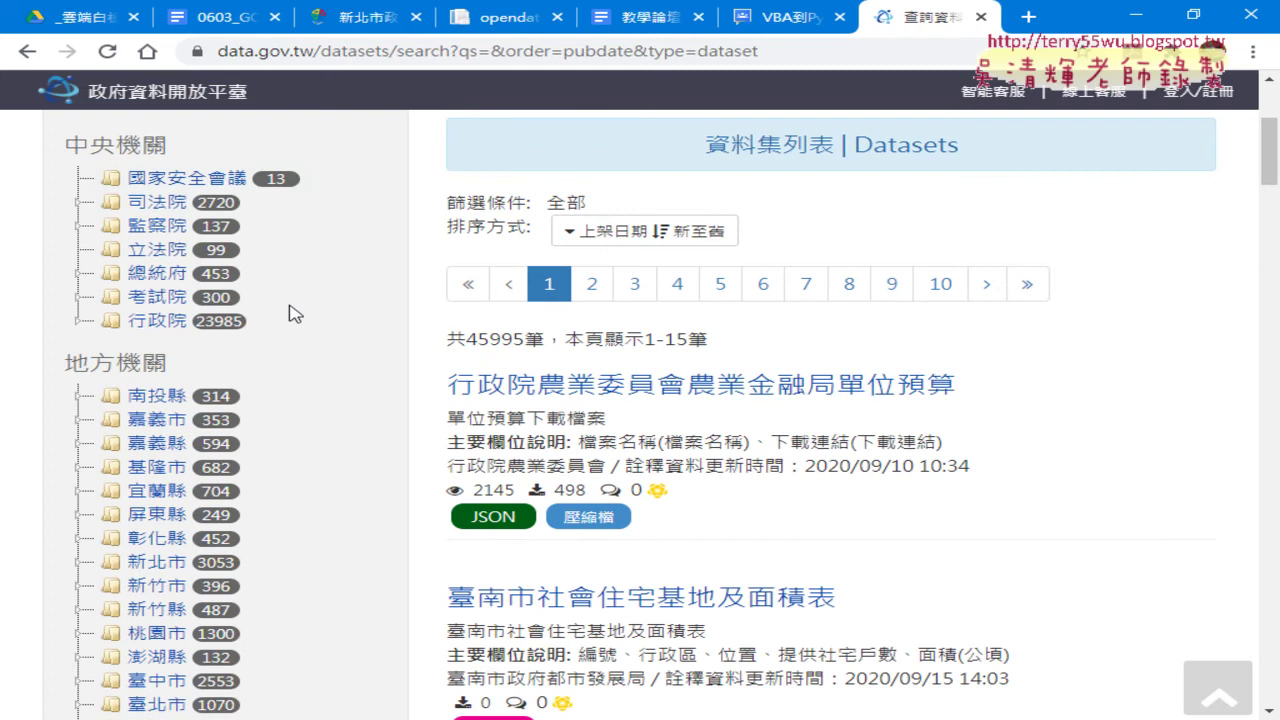
{"action": "scroll", "coordinate": [157, 235], "scroll_direction": "down", "scroll_amount": 2}
{"action": "scroll", "coordinate": [363, 334], "scroll_direction": "down", "scroll_amount": 2}
{"action": "scroll", "coordinate": [390, 340], "scroll_direction": "down", "scroll_amount": 2}
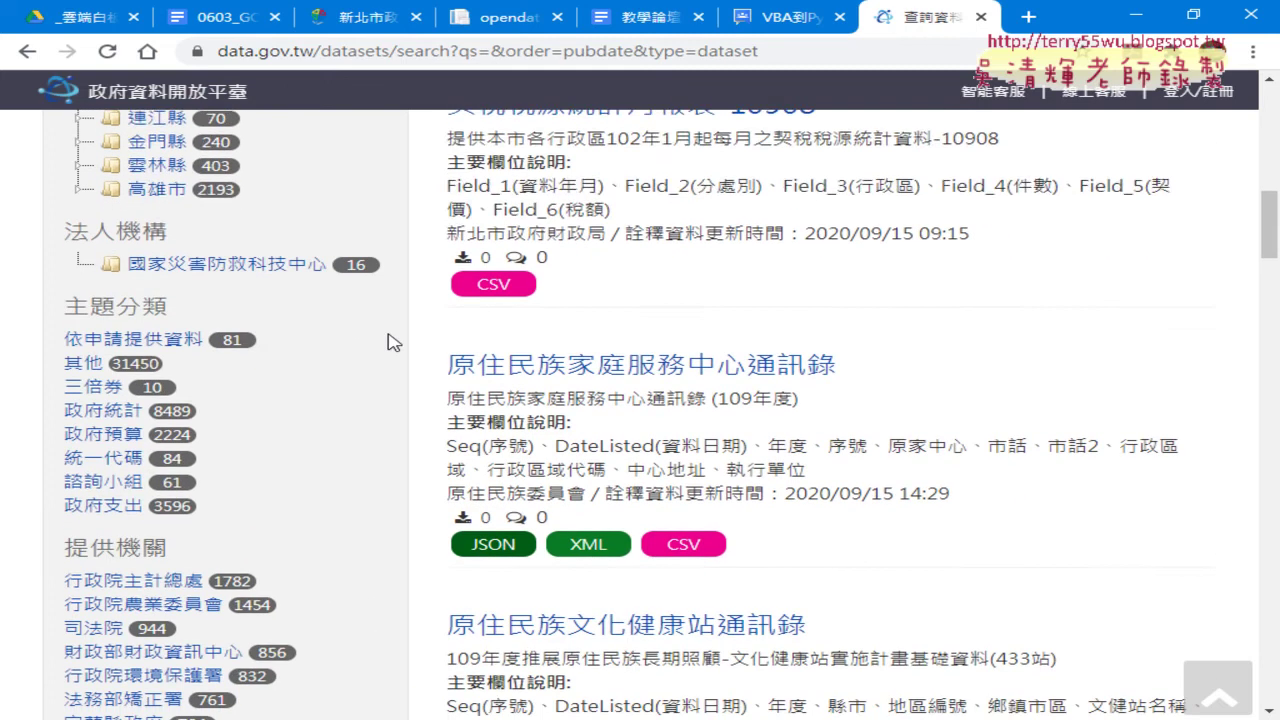
{"action": "scroll", "coordinate": [392, 341], "scroll_direction": "down", "scroll_amount": 2}
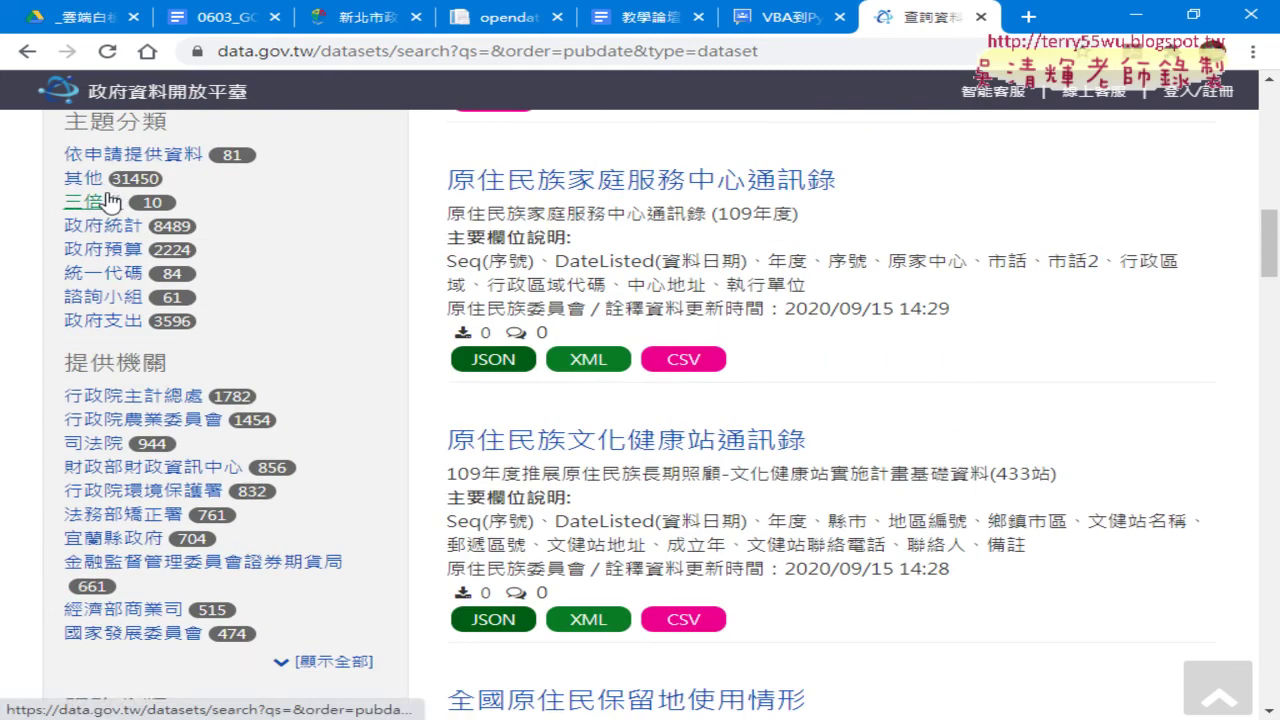
{"action": "scroll", "coordinate": [300, 345], "scroll_direction": "down", "scroll_amount": 1}
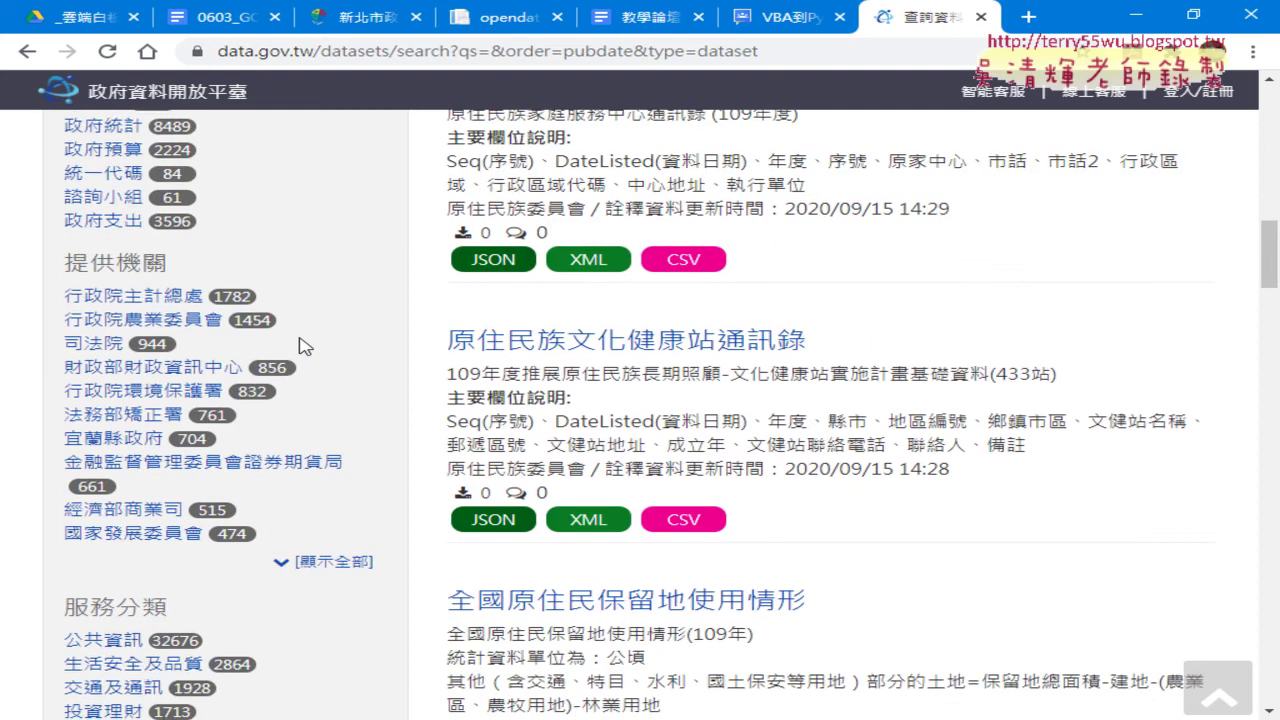
{"action": "scroll", "coordinate": [270, 305], "scroll_direction": "down", "scroll_amount": 1}
Highlight the 服務分類 and 投資理財 category labels, then load a category's dataset listing.
{"action": "left_click_drag", "start_coordinate": [64, 165], "coordinate": [238, 222]}
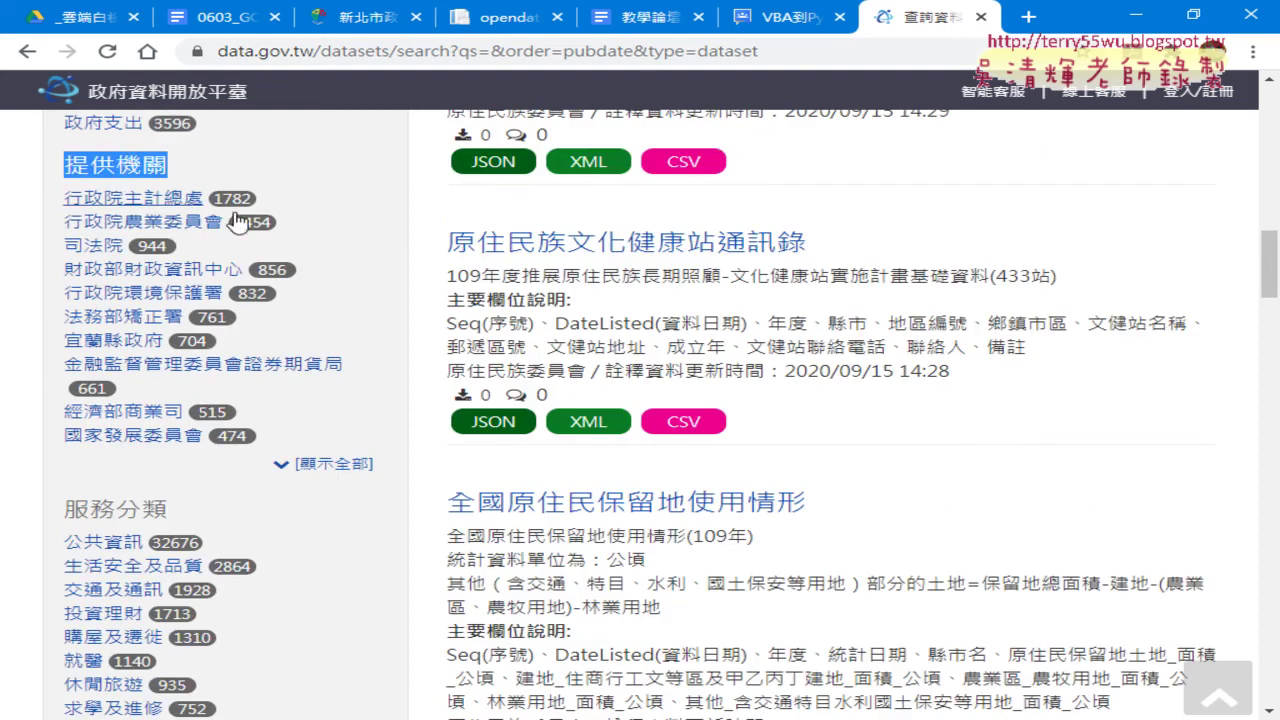
{"action": "scroll", "coordinate": [365, 323], "scroll_direction": "down", "scroll_amount": 2}
{"action": "left_click_drag", "start_coordinate": [64, 305], "coordinate": [185, 311]}
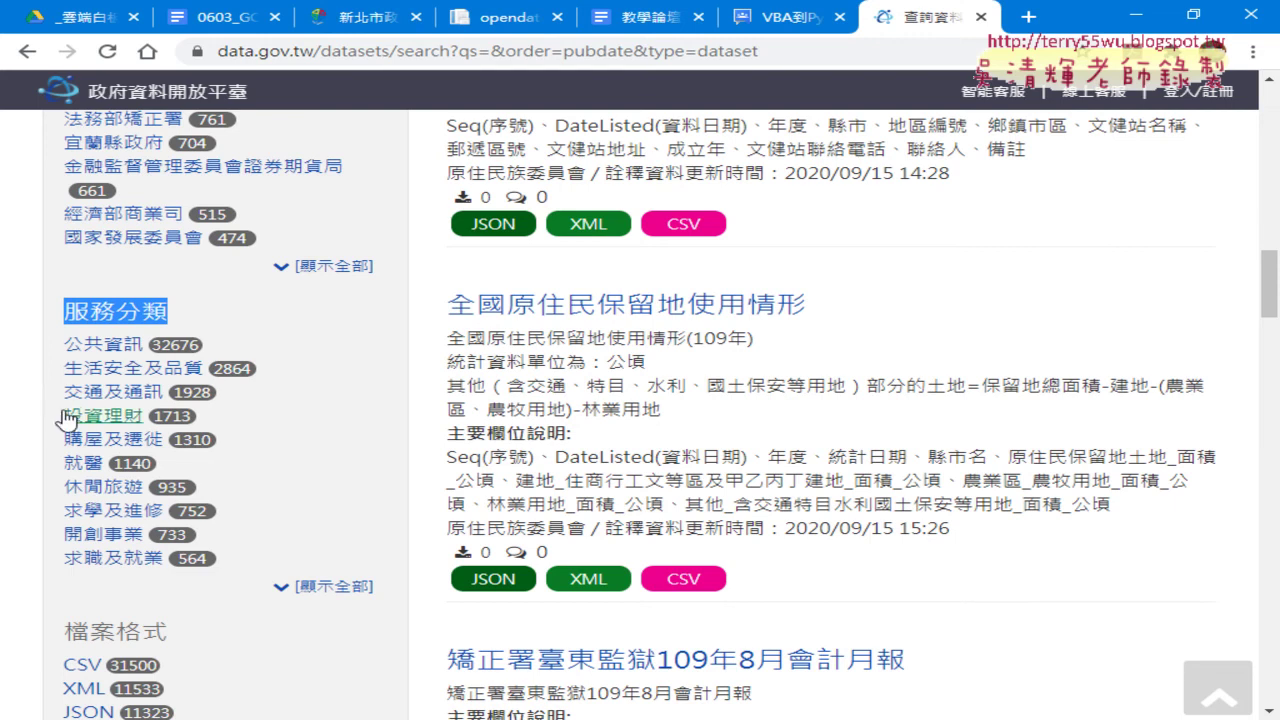
{"action": "left_click_drag", "start_coordinate": [60, 416], "coordinate": [290, 447]}
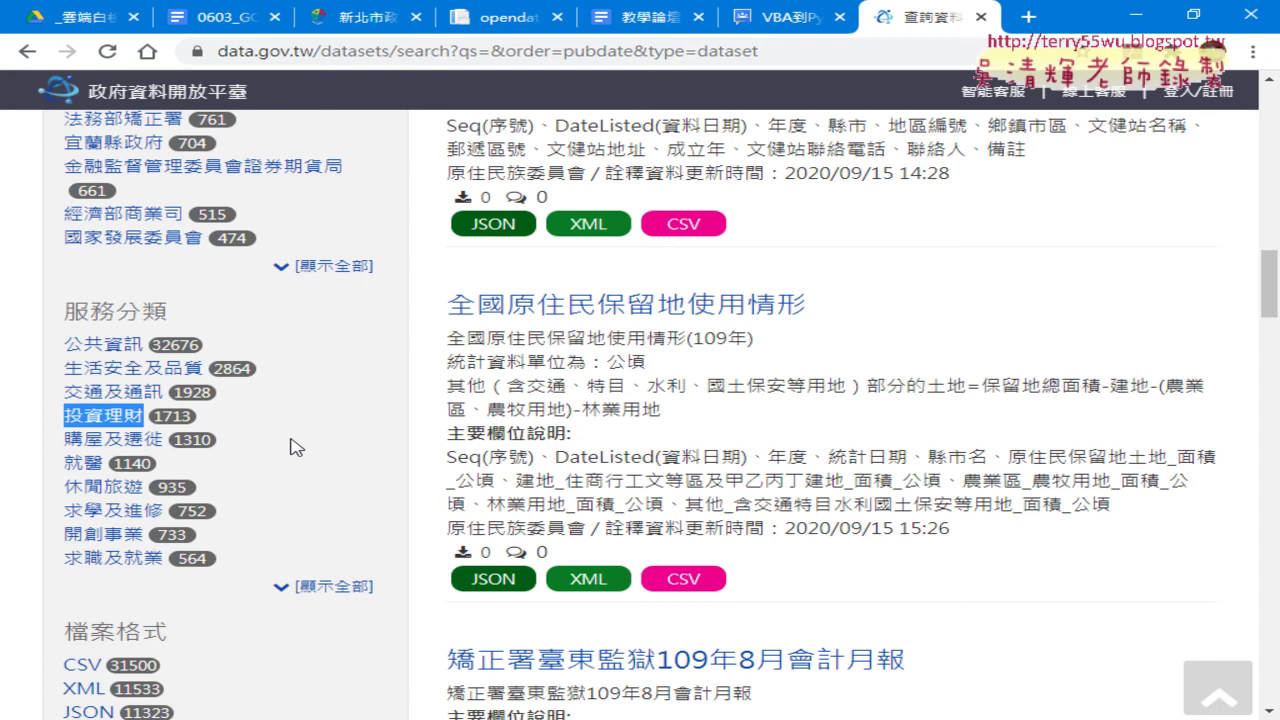
{"action": "left_click", "coordinate": [118, 418]}
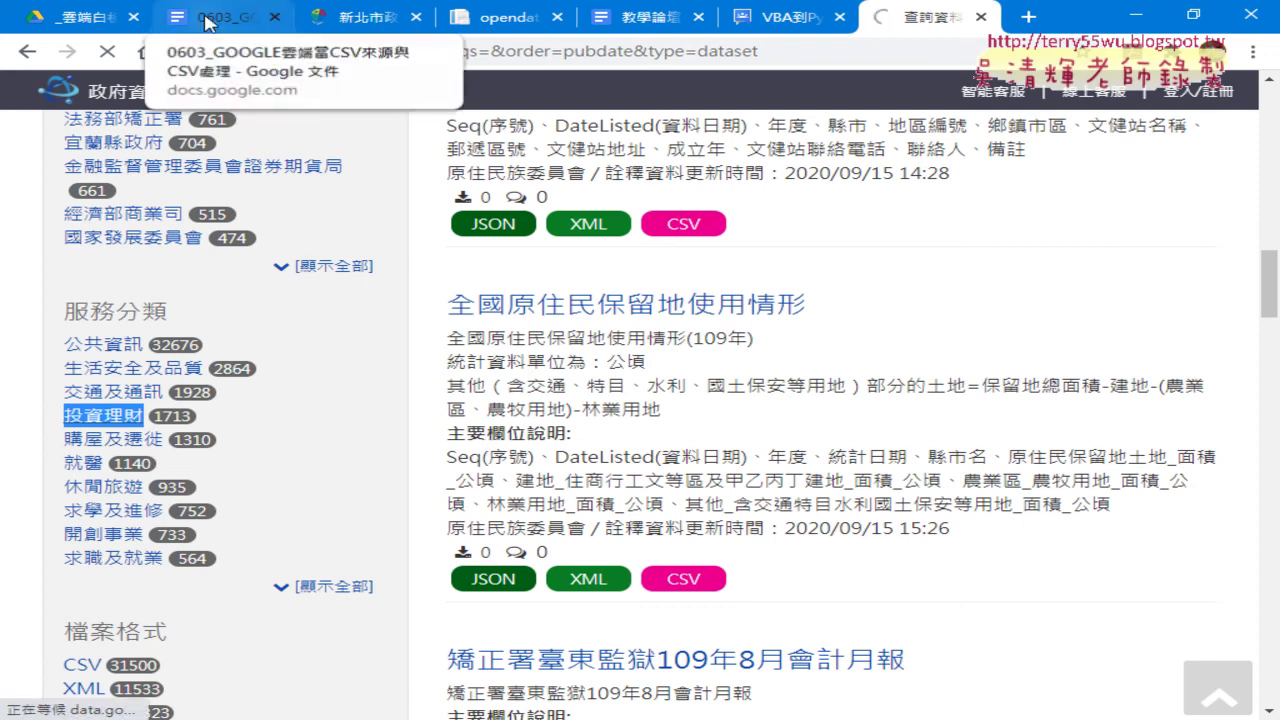
Open the 0603_GOOGLE雲端當CSV來源與CSV處理 document from the Drive _EXCEL folder.
{"action": "left_click", "coordinate": [102, 25]}
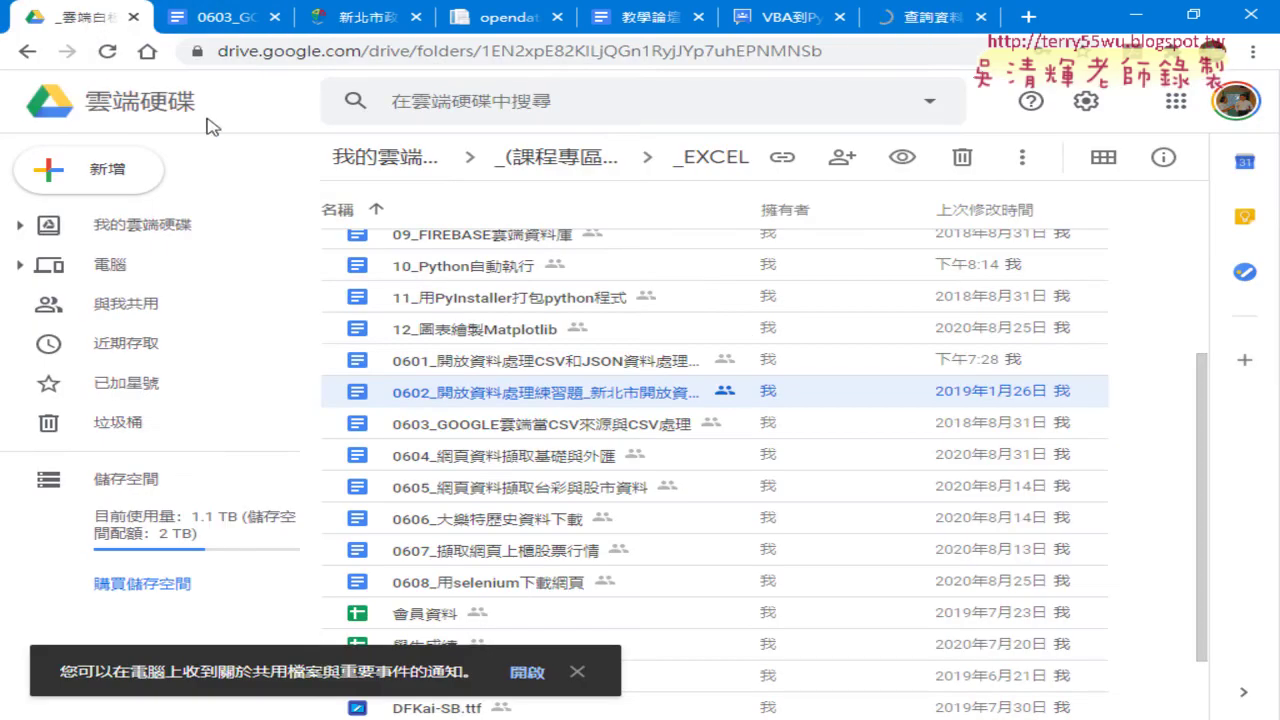
{"action": "left_click", "coordinate": [503, 436]}
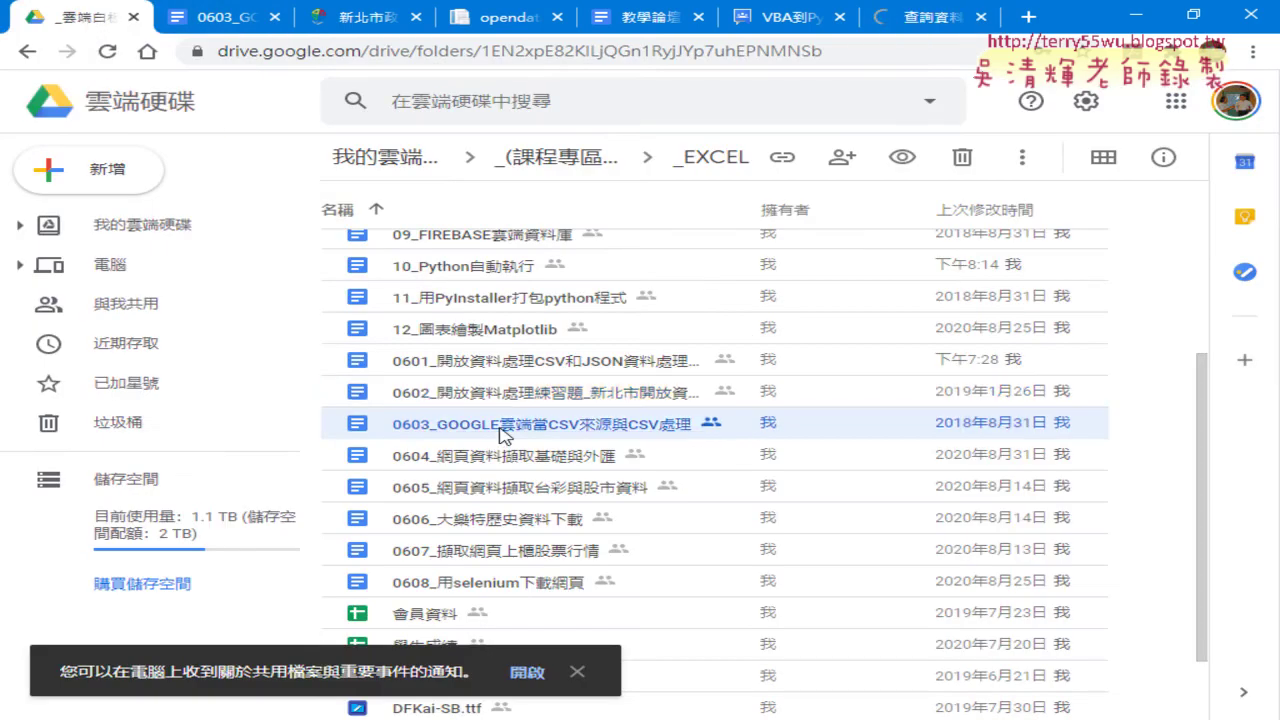
{"action": "double_click", "coordinate": [503, 433]}
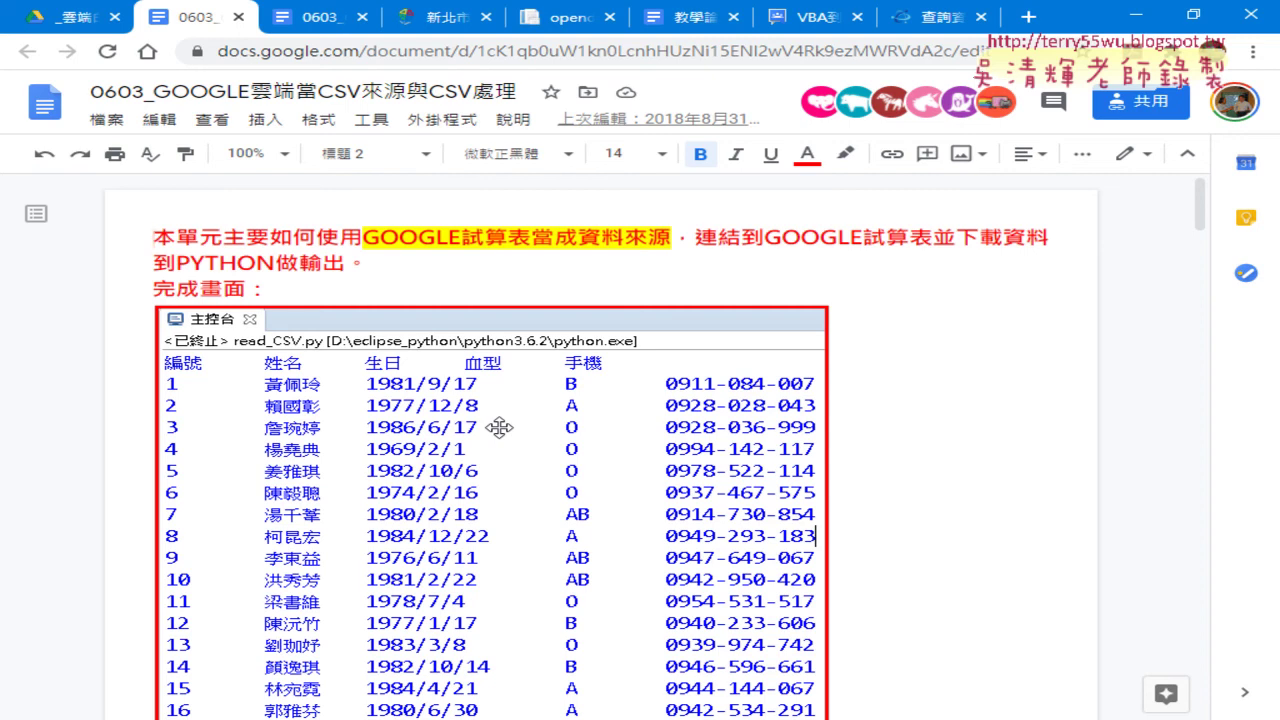
Search Google for NAS in a new tab, review the product results, then open another blank tab.
{"action": "left_click", "coordinate": [1040, 20]}
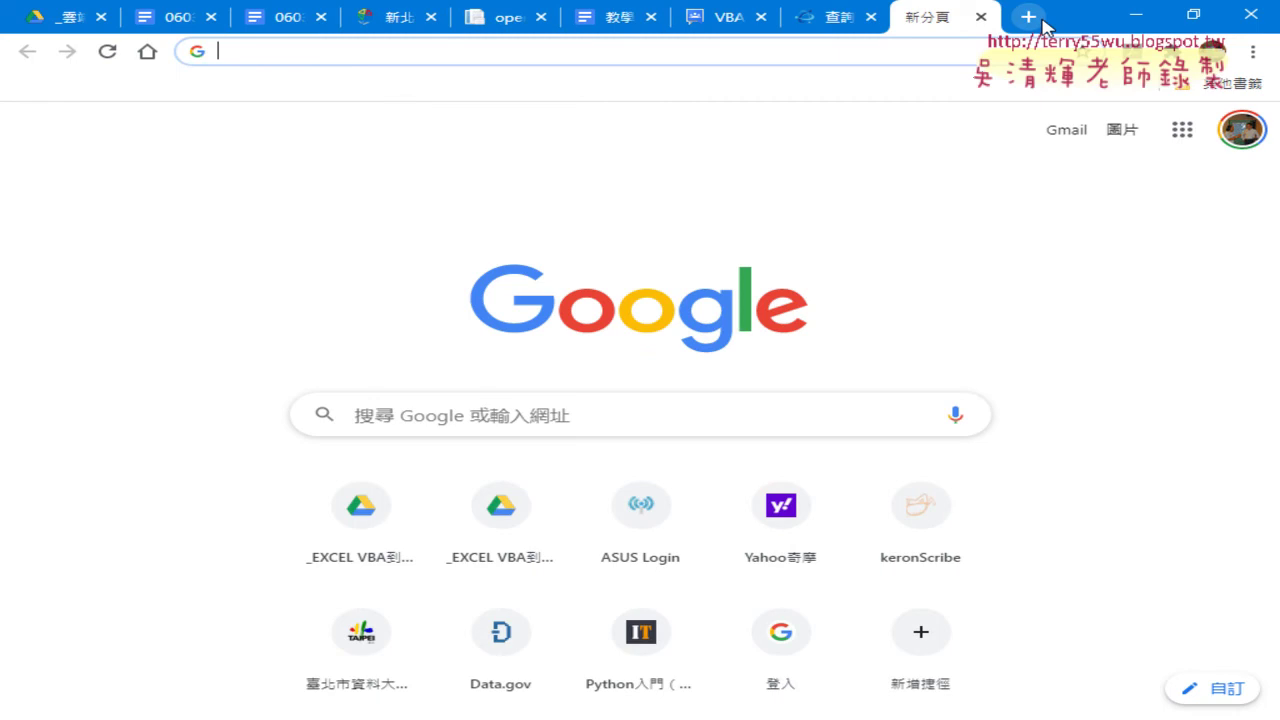
{"action": "type", "text": "N"}
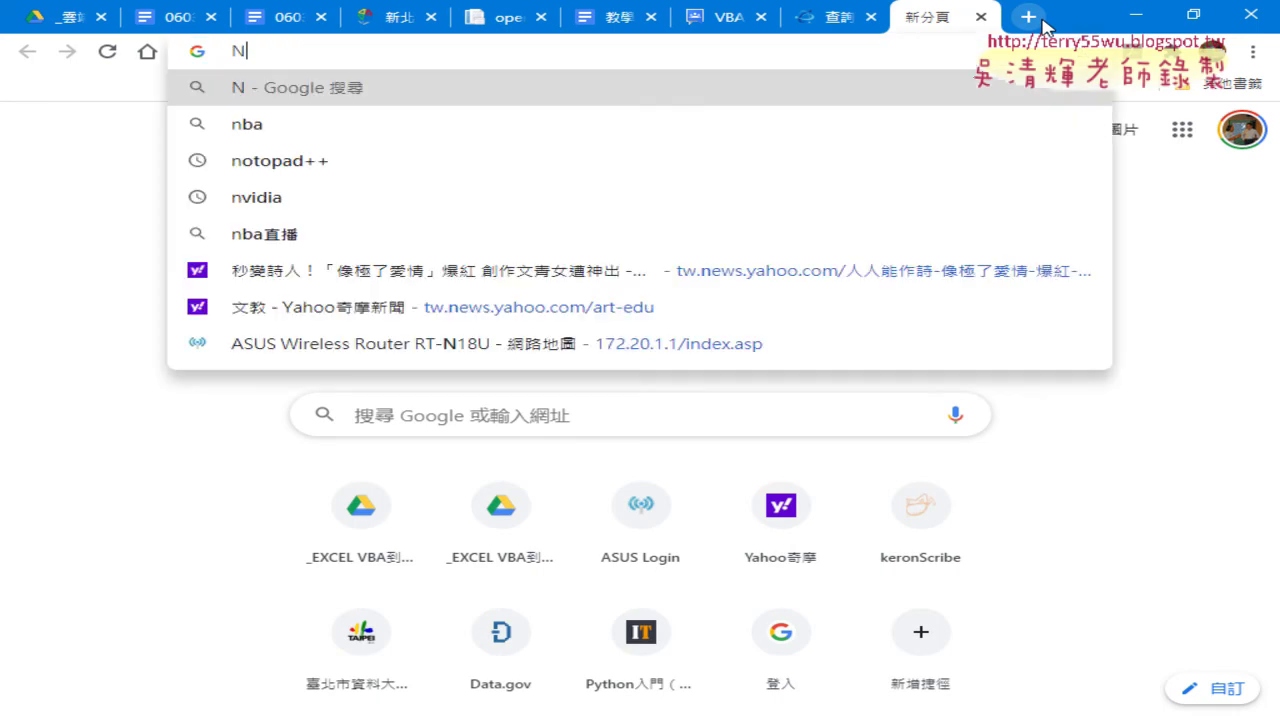
{"action": "type", "text": "AS"}
{"action": "key", "text": "Return"}
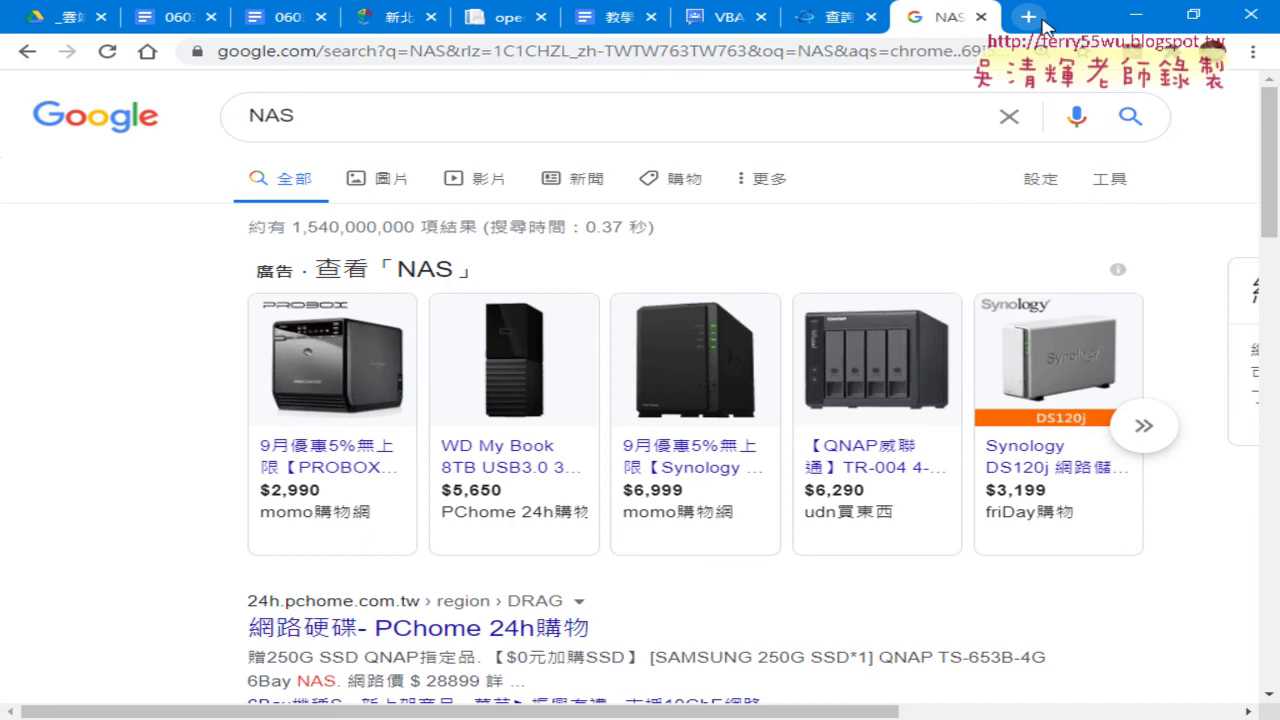
{"action": "mouse_move", "coordinate": [957, 288]}
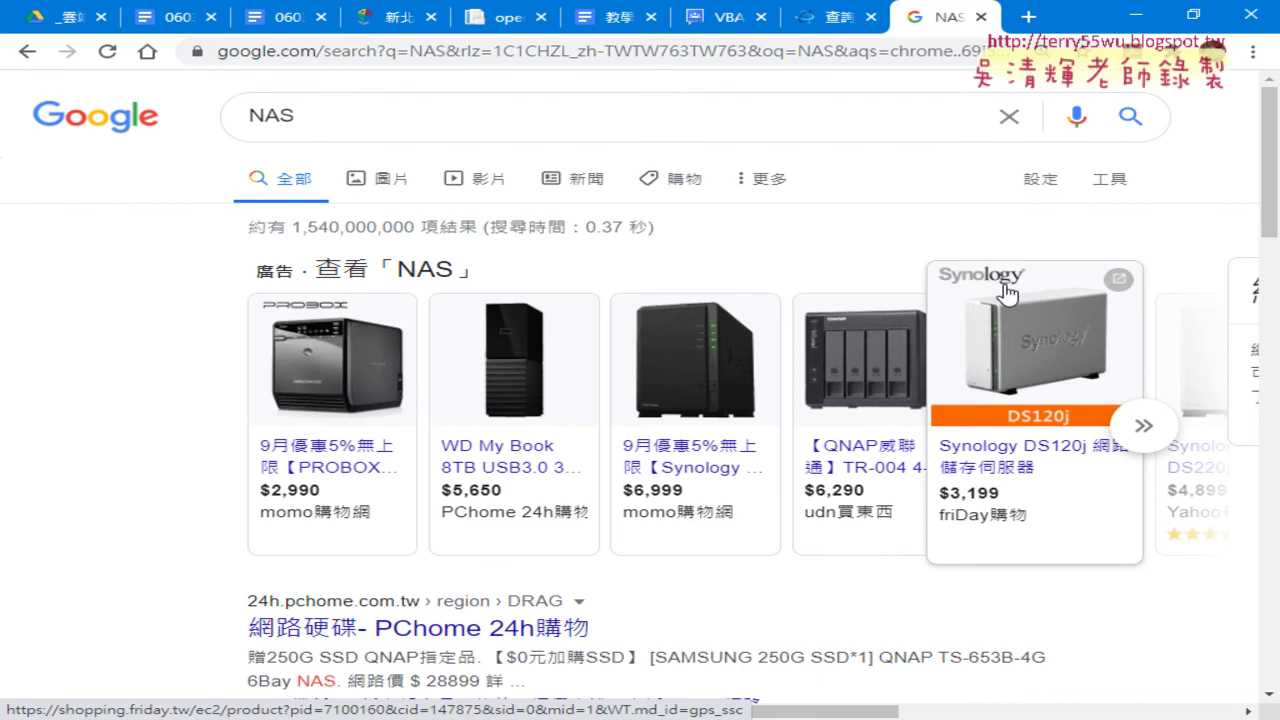
{"action": "left_click", "coordinate": [1029, 16]}
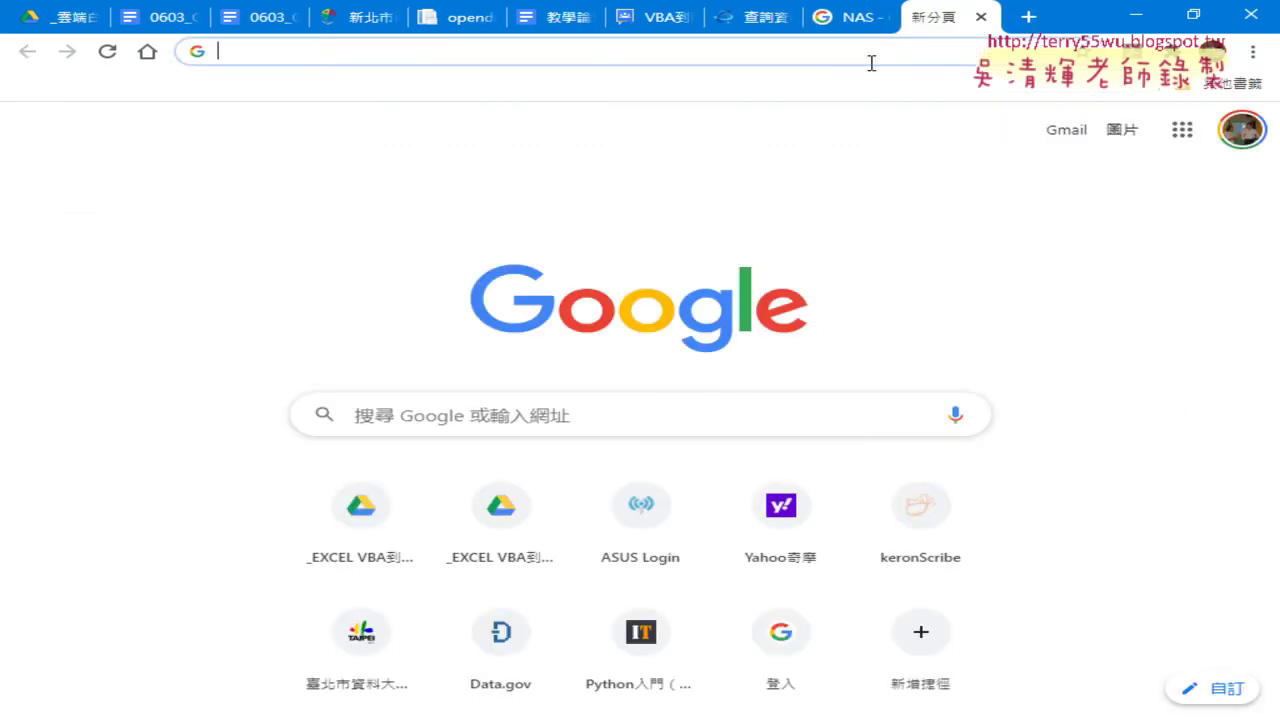
{"action": "type", "text": "ww"}
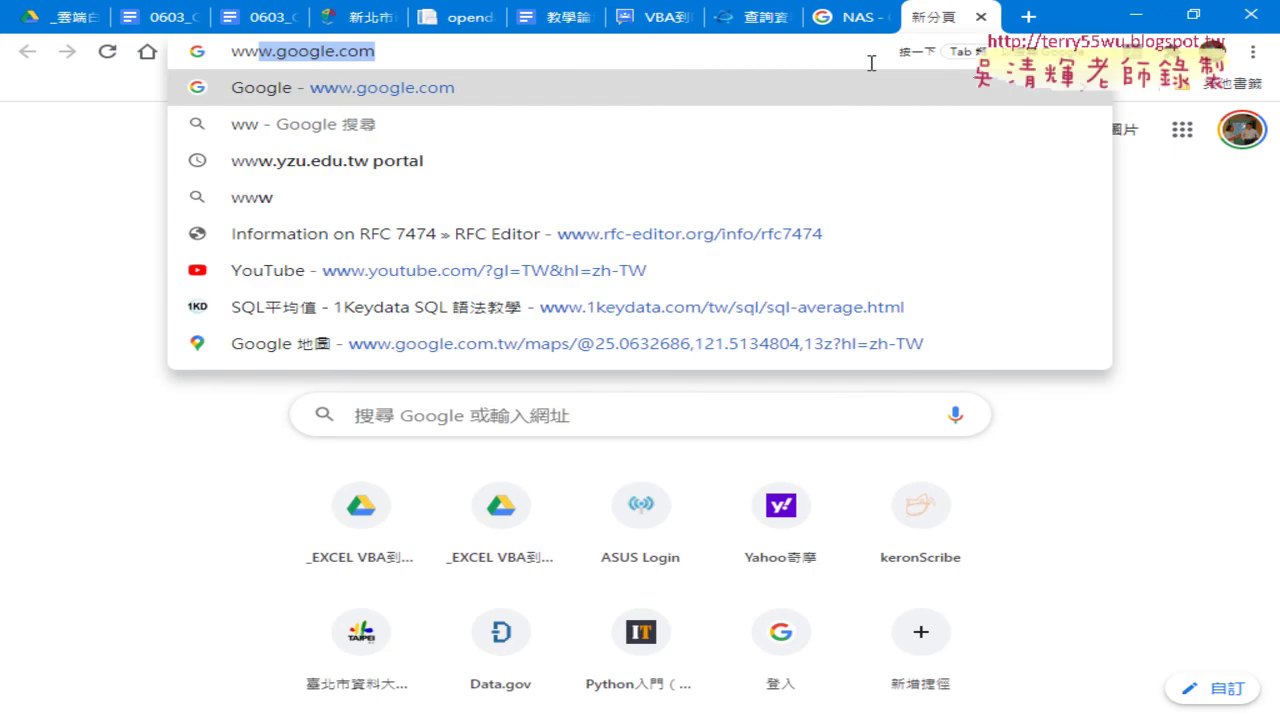
{"action": "type", "text": "w"}
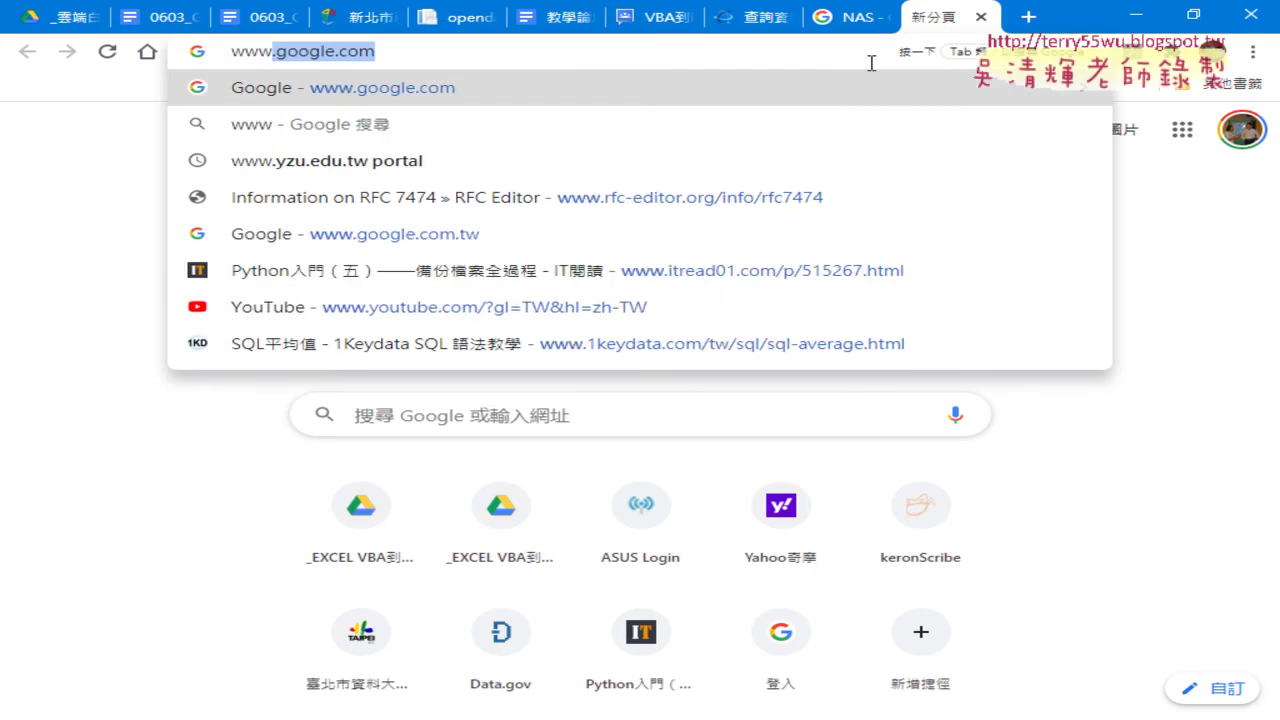
{"action": "type", "text": ".tq"}
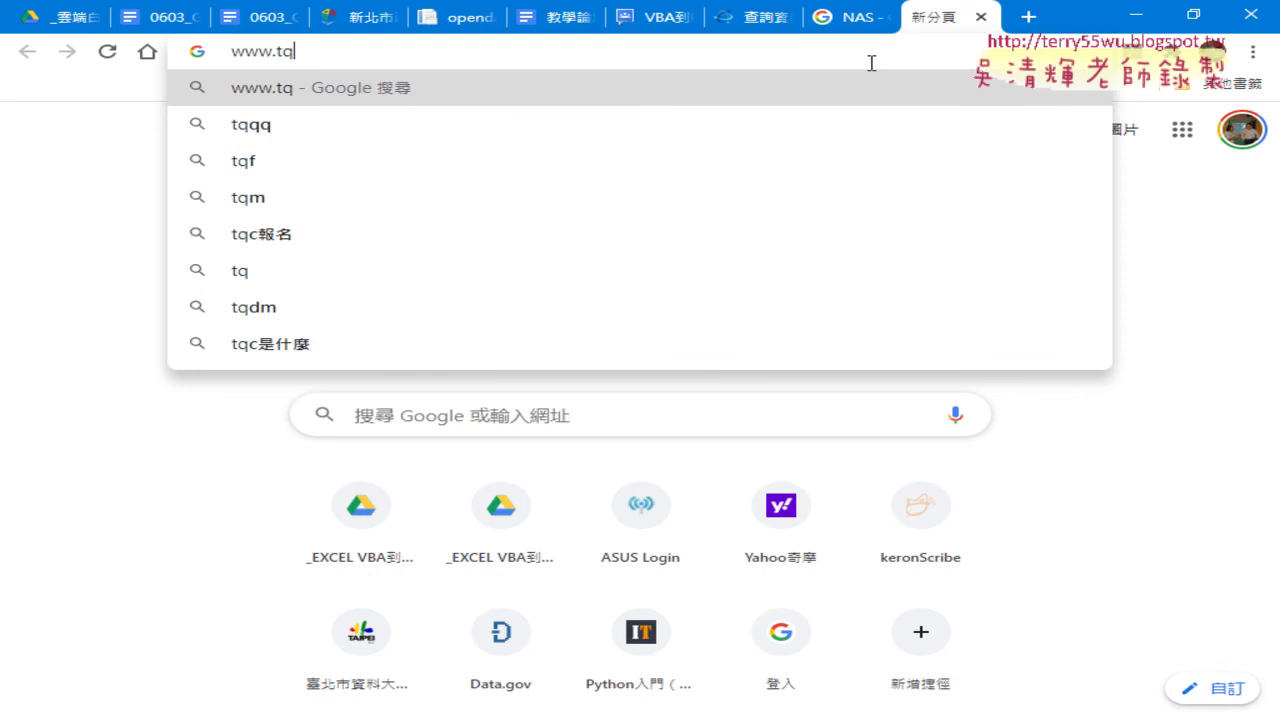
{"action": "type", "text": "c."}
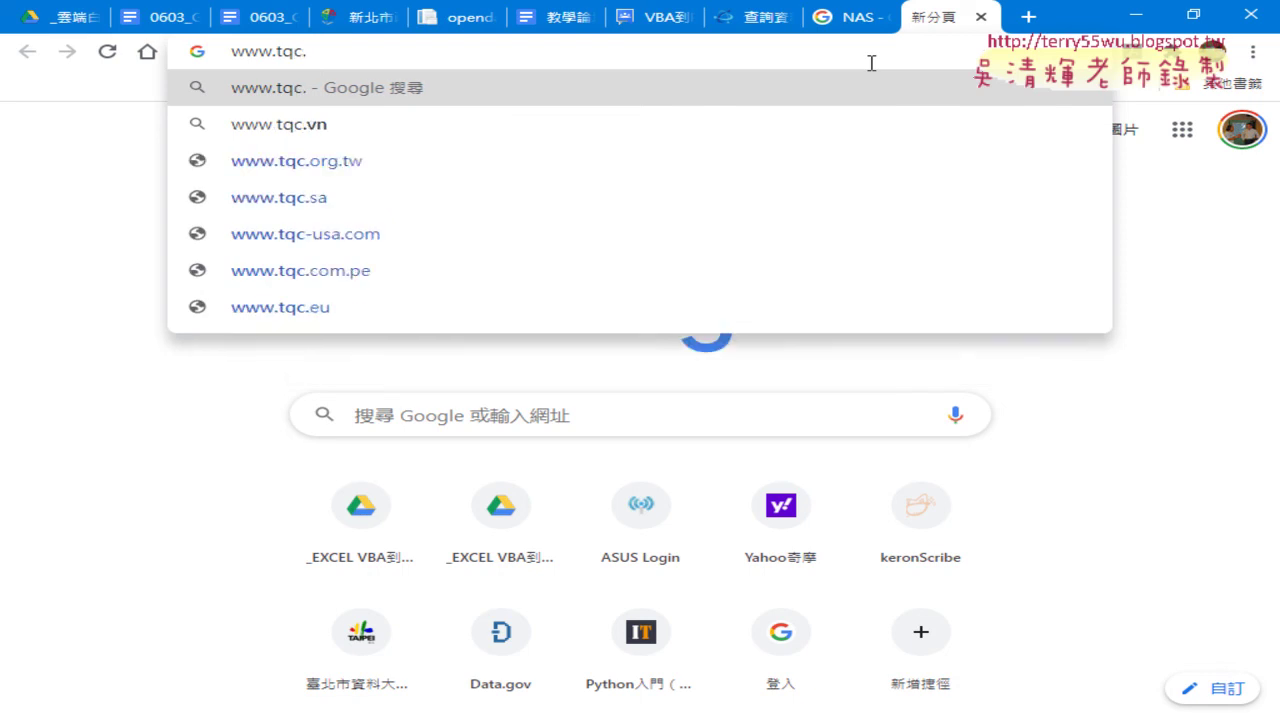
{"action": "type", "text": "idv."}
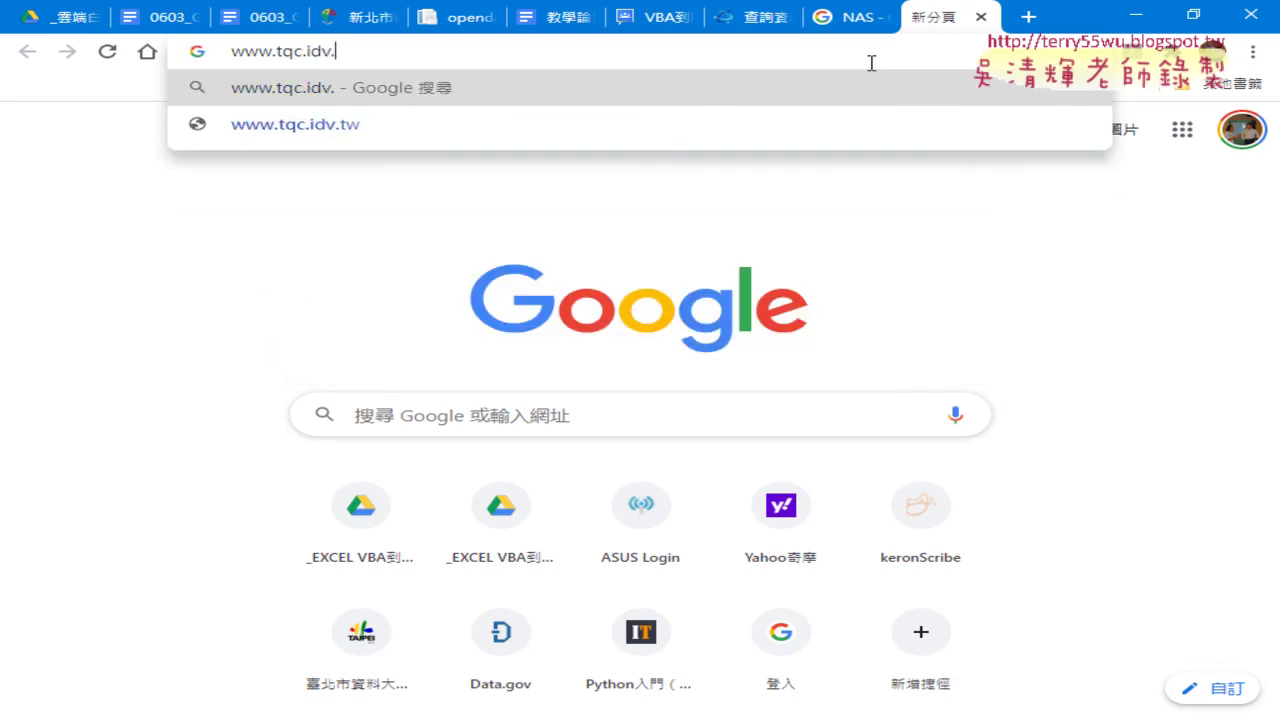
{"action": "type", "text": "tw"}
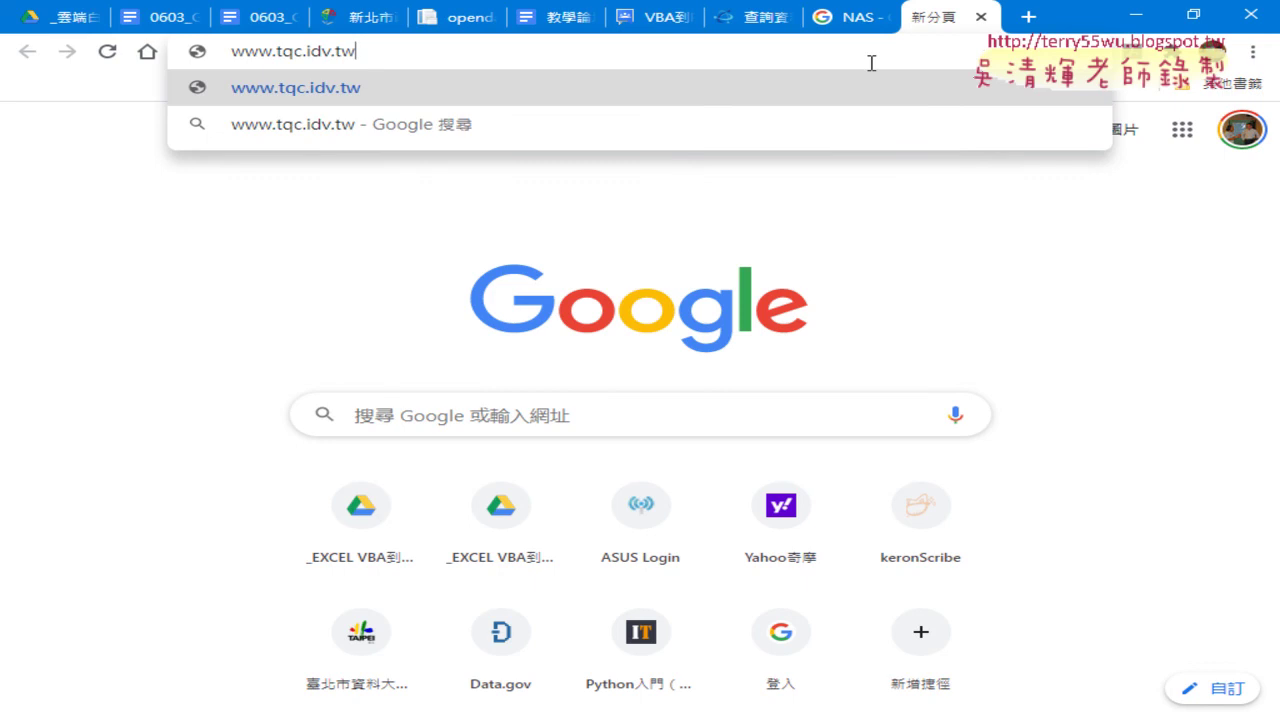
{"action": "key", "text": "Return"}
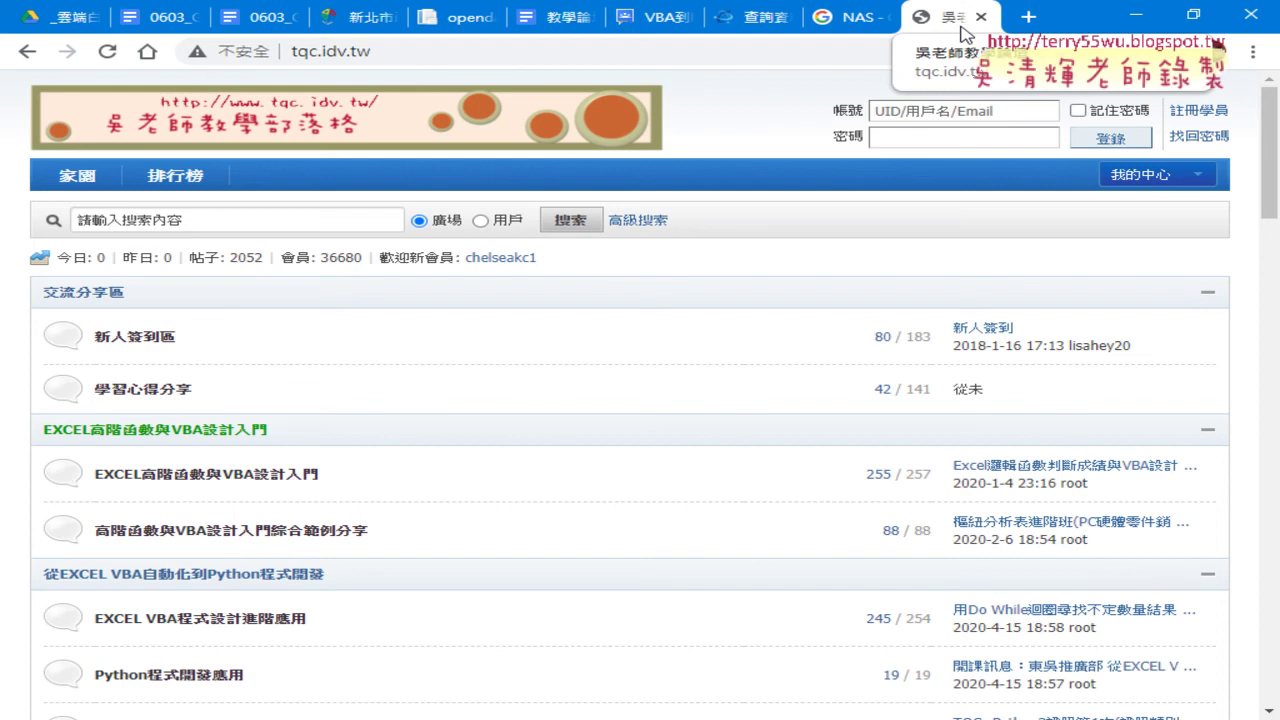
Return to the 0603 lesson document and highlight 'GOOGLE試算表' in its first line.
{"action": "left_click", "coordinate": [155, 20]}
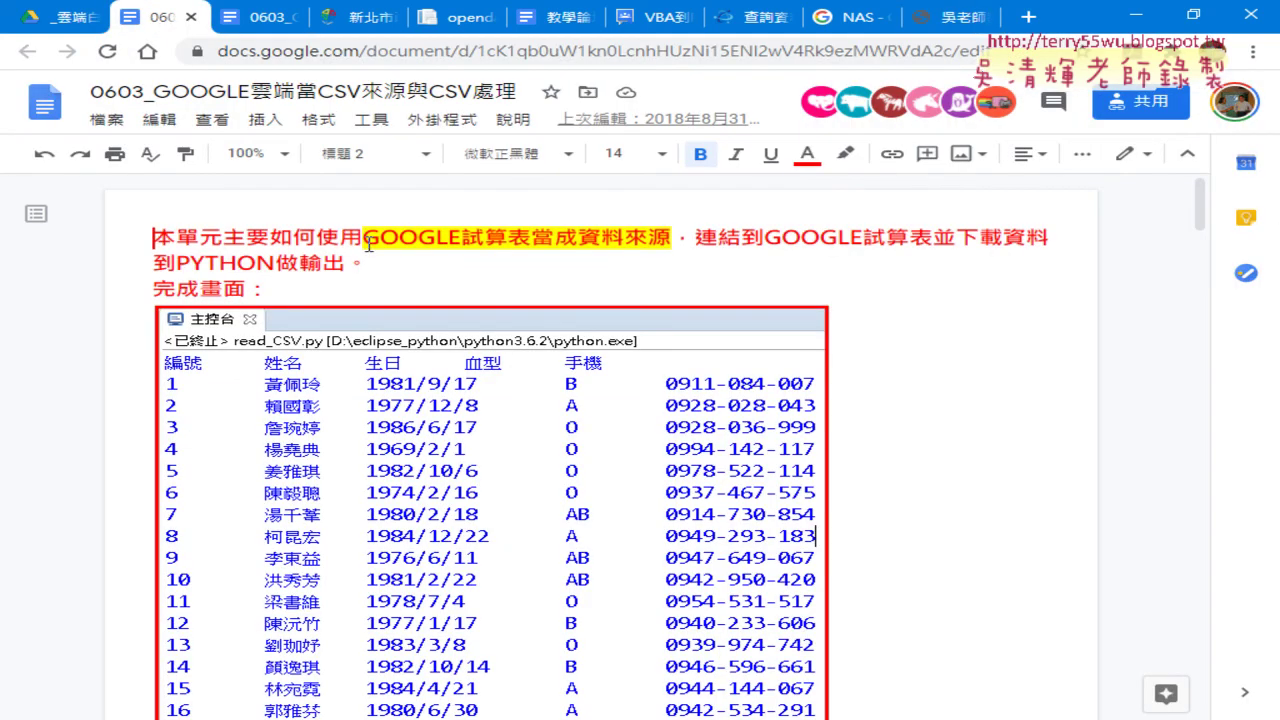
{"action": "left_click_drag", "start_coordinate": [362, 238], "coordinate": [528, 241]}
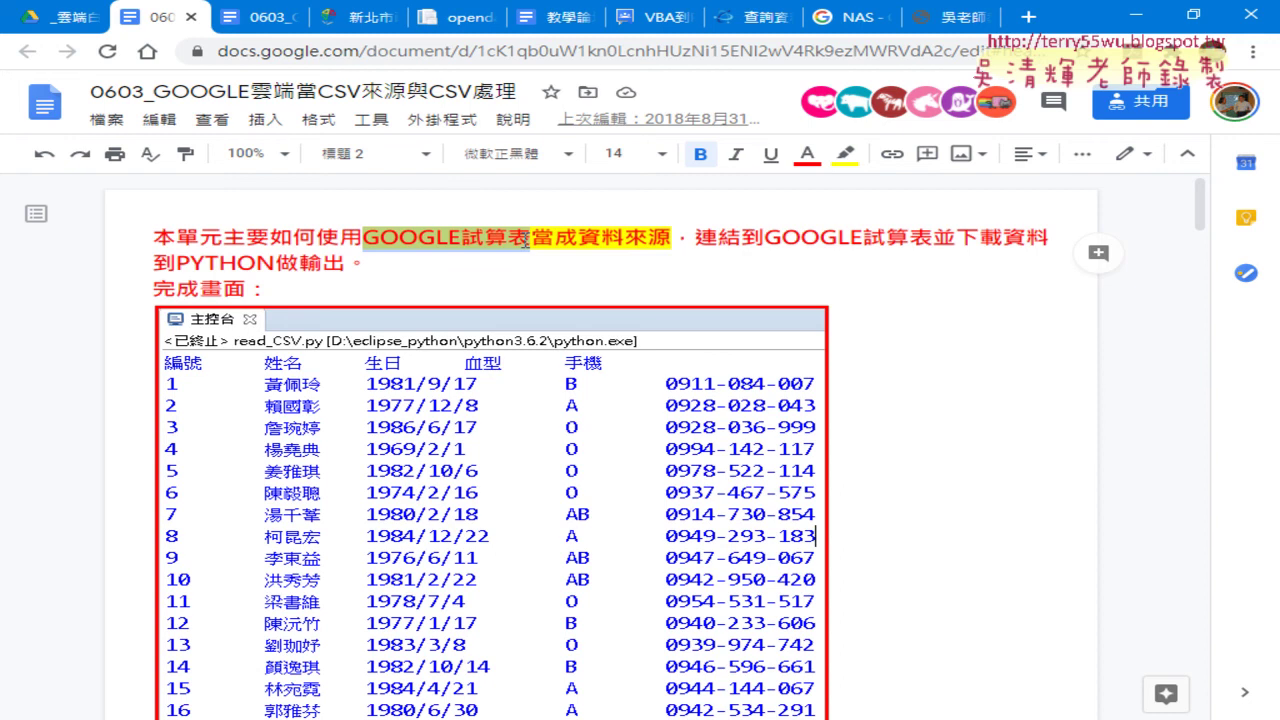
Open My Drive in a new tab through the Google apps launcher.
{"action": "left_click", "coordinate": [55, 27]}
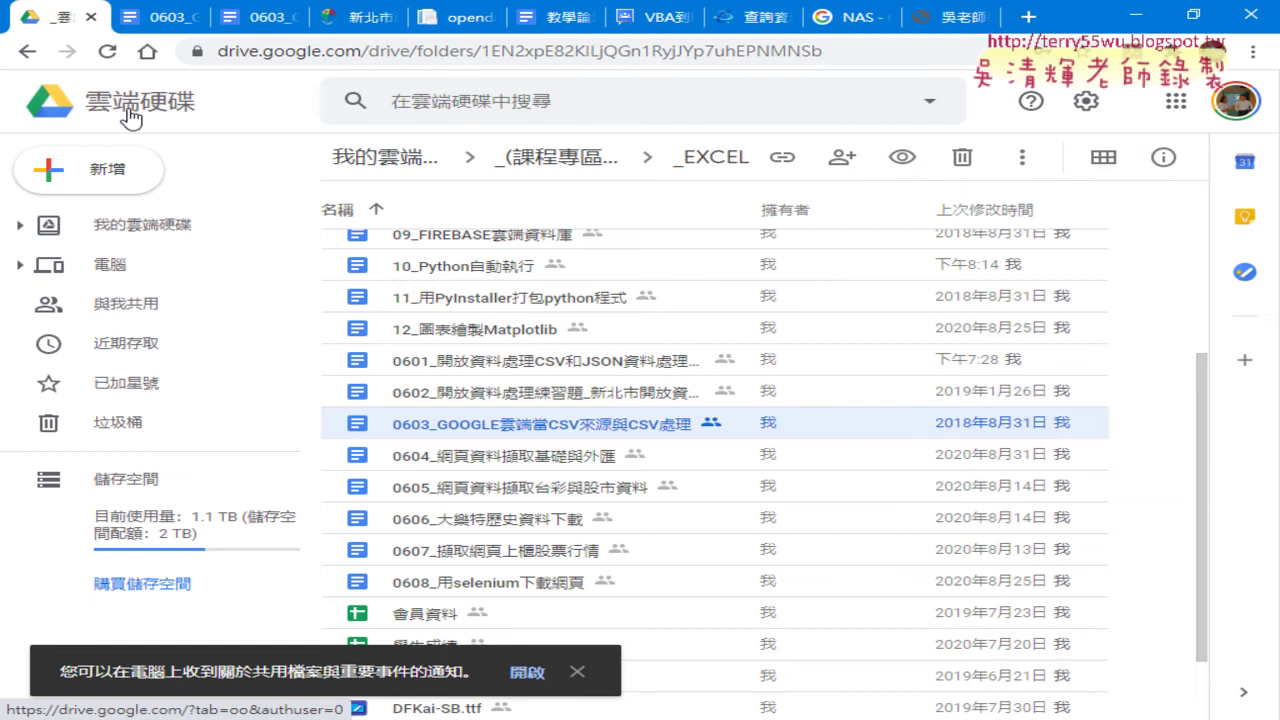
{"action": "middle_click", "coordinate": [120, 117]}
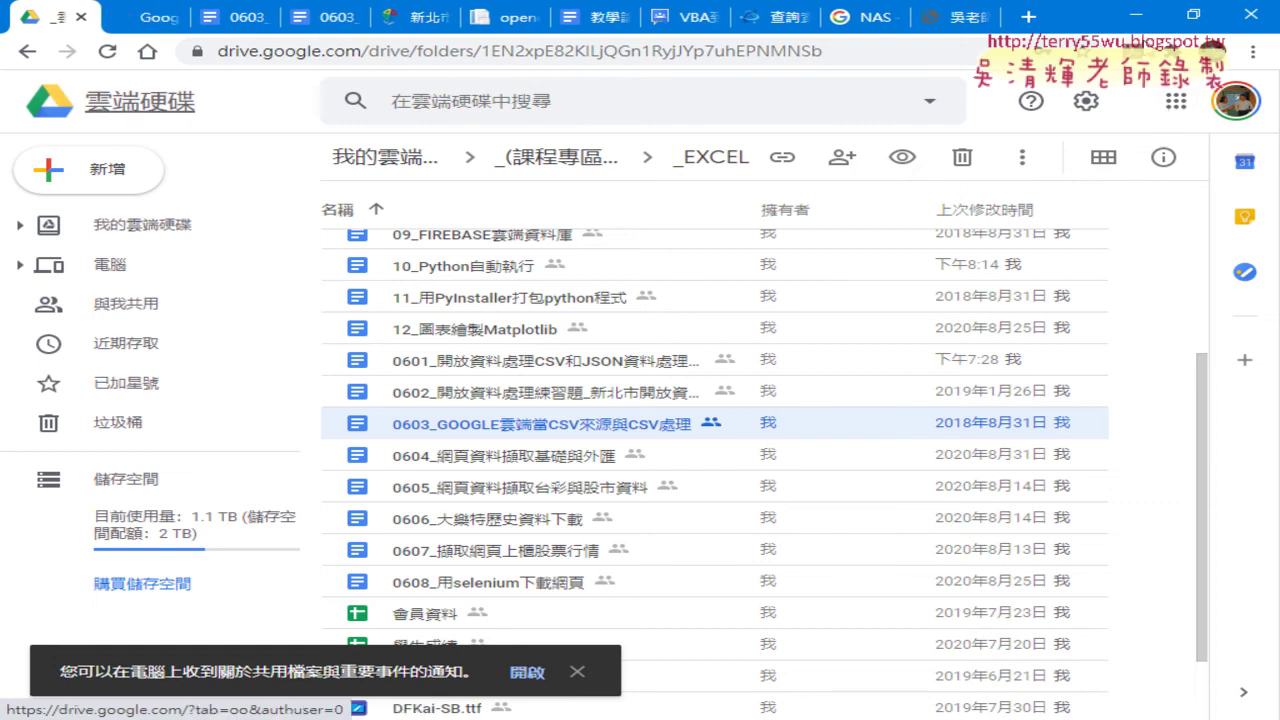
{"action": "left_click", "coordinate": [1174, 103]}
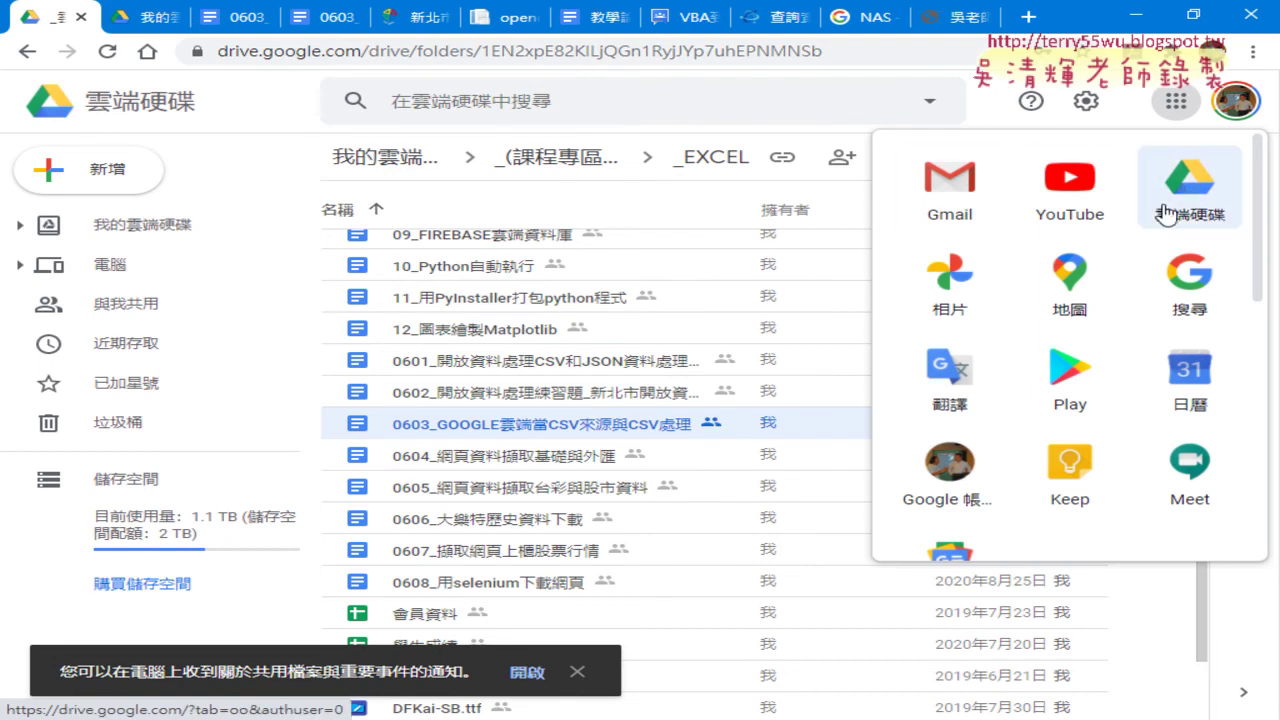
{"action": "left_click", "coordinate": [1167, 213]}
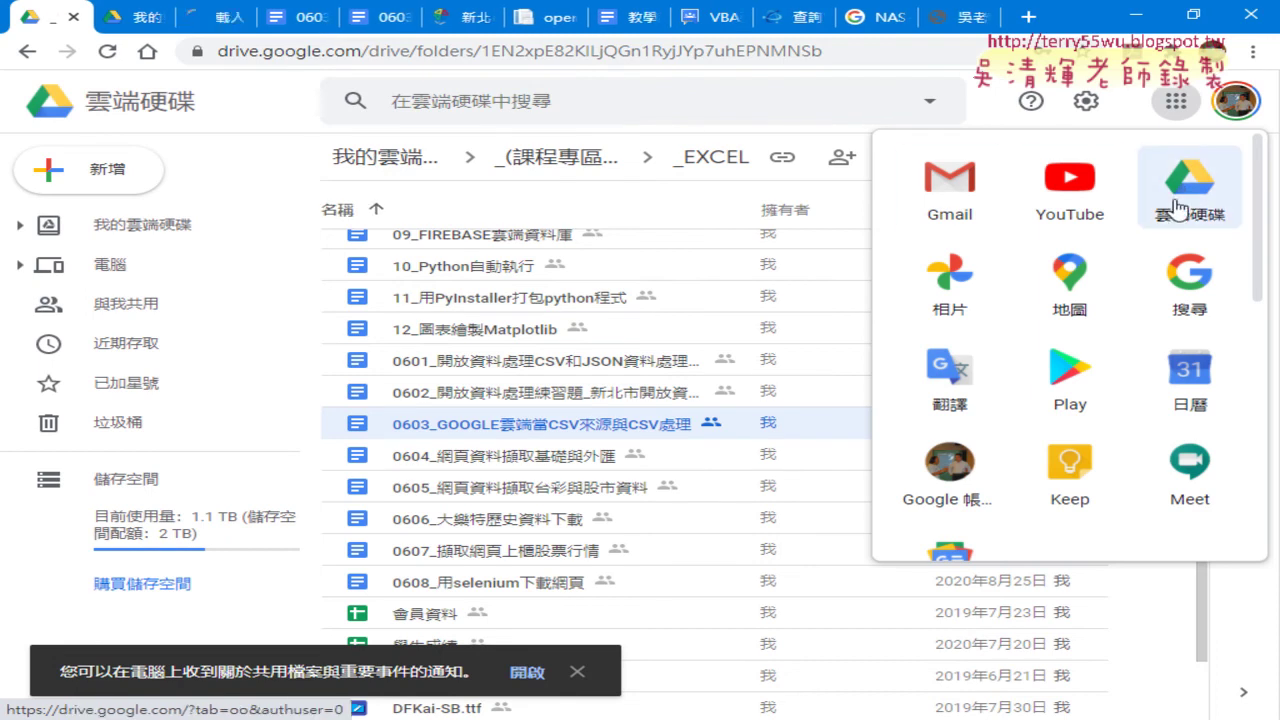
{"action": "left_click", "coordinate": [213, 17]}
Open the _temp folder and bring up its new-item context menu.
{"action": "scroll", "coordinate": [571, 390], "scroll_direction": "down", "scroll_amount": 3}
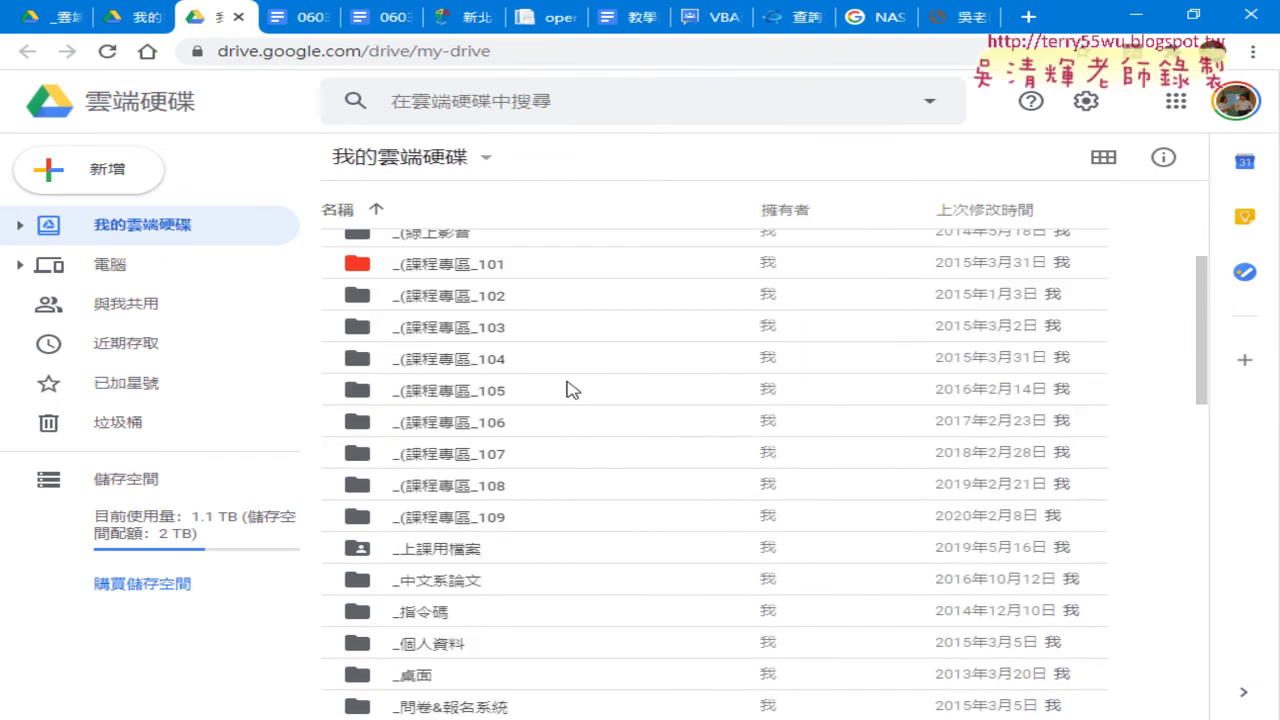
{"action": "scroll", "coordinate": [566, 388], "scroll_direction": "down", "scroll_amount": 3}
{"action": "left_click", "coordinate": [447, 484]}
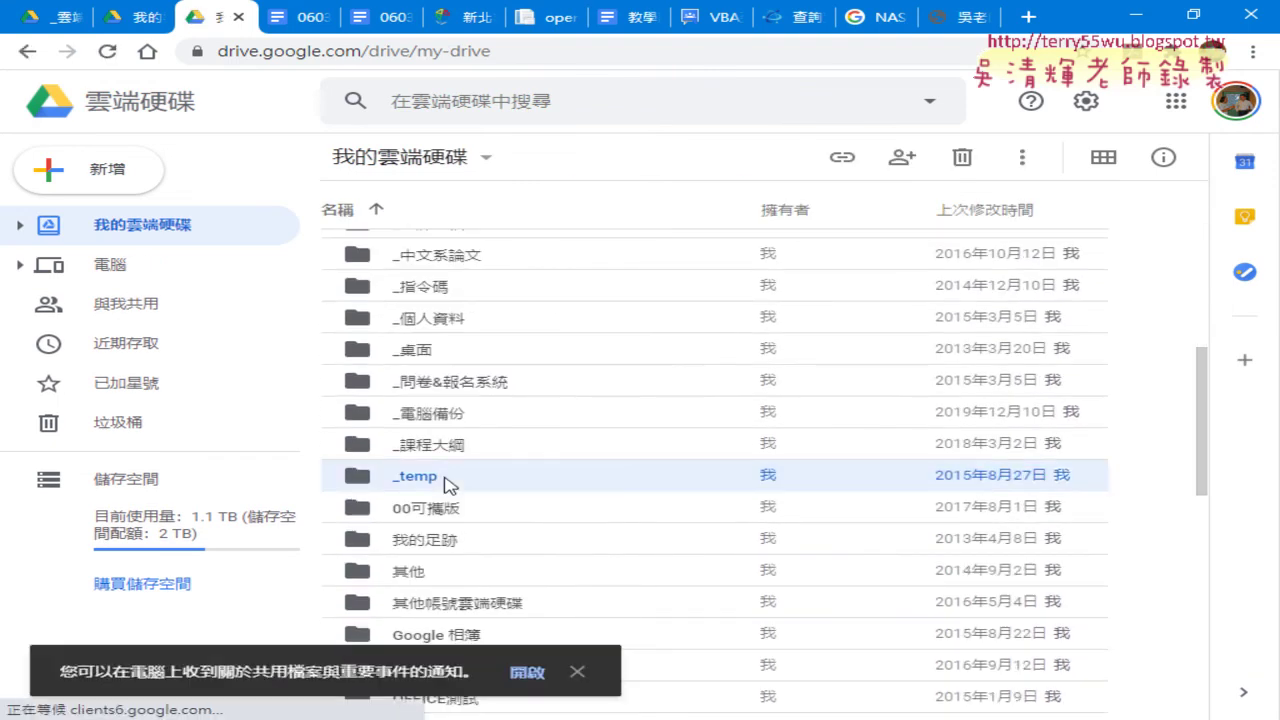
{"action": "double_click", "coordinate": [447, 484]}
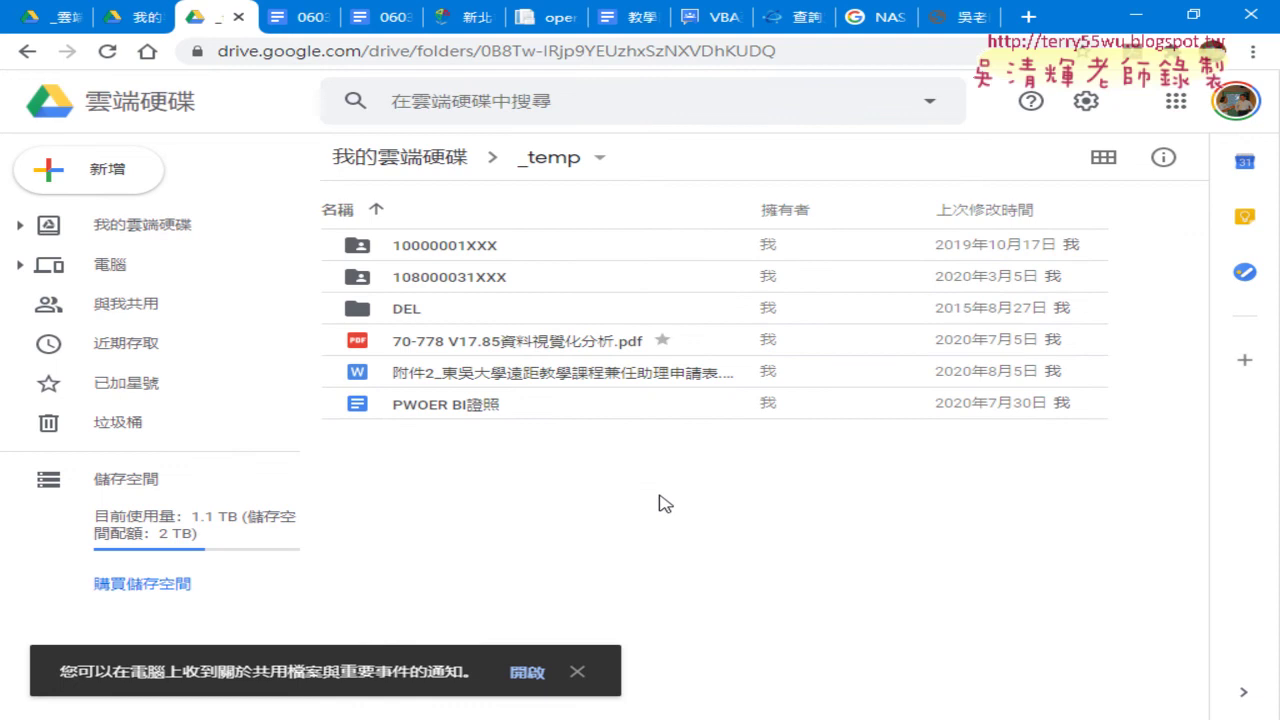
{"action": "right_click", "coordinate": [476, 462]}
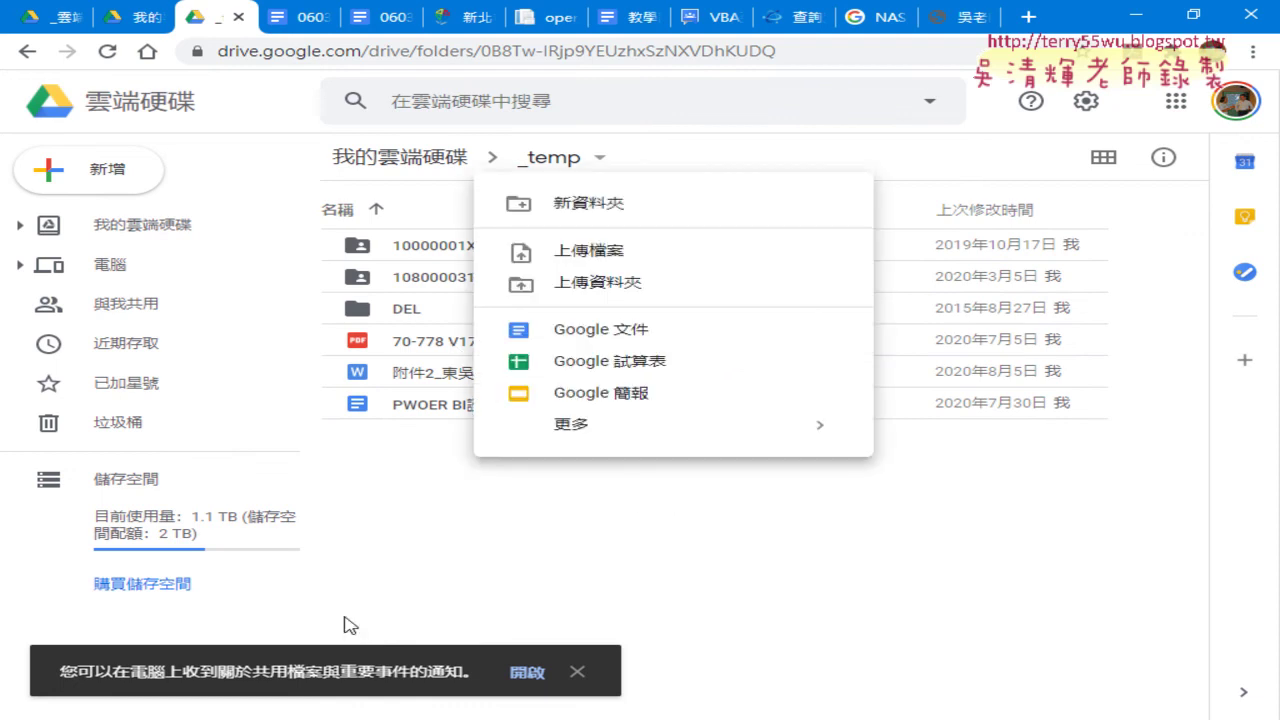
{"action": "key", "text": "Escape"}
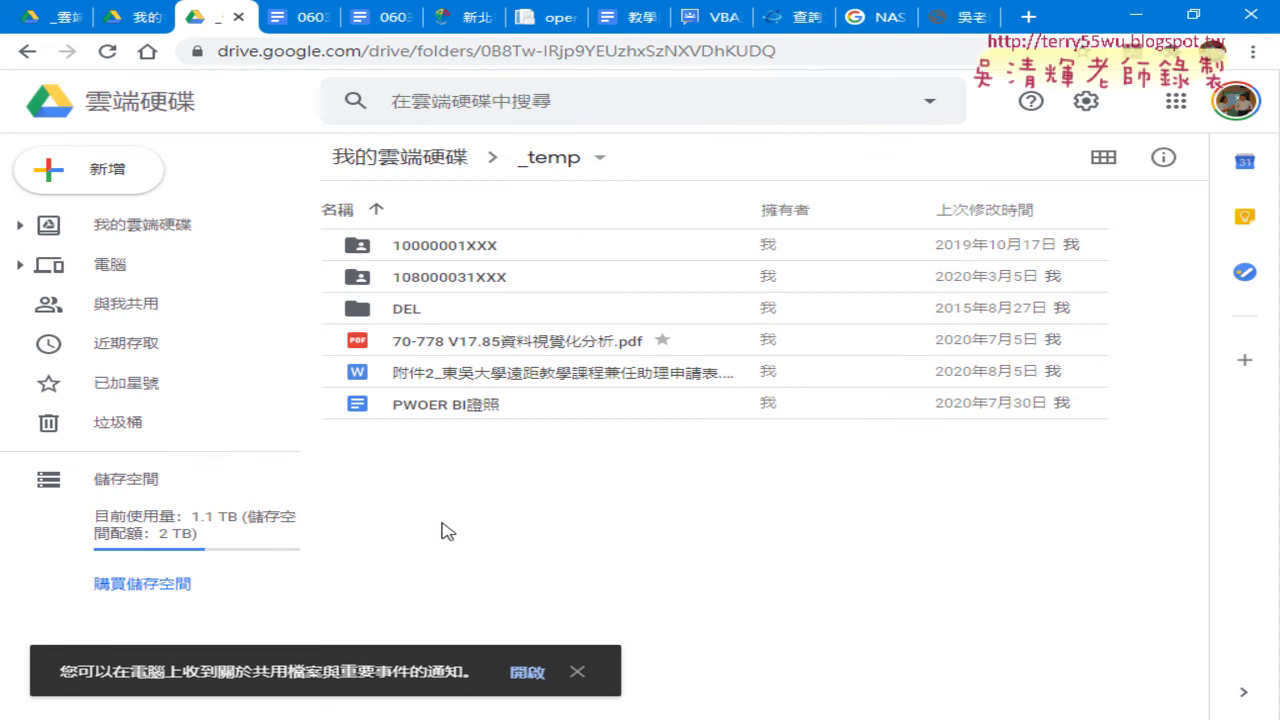
{"action": "right_click", "coordinate": [447, 512]}
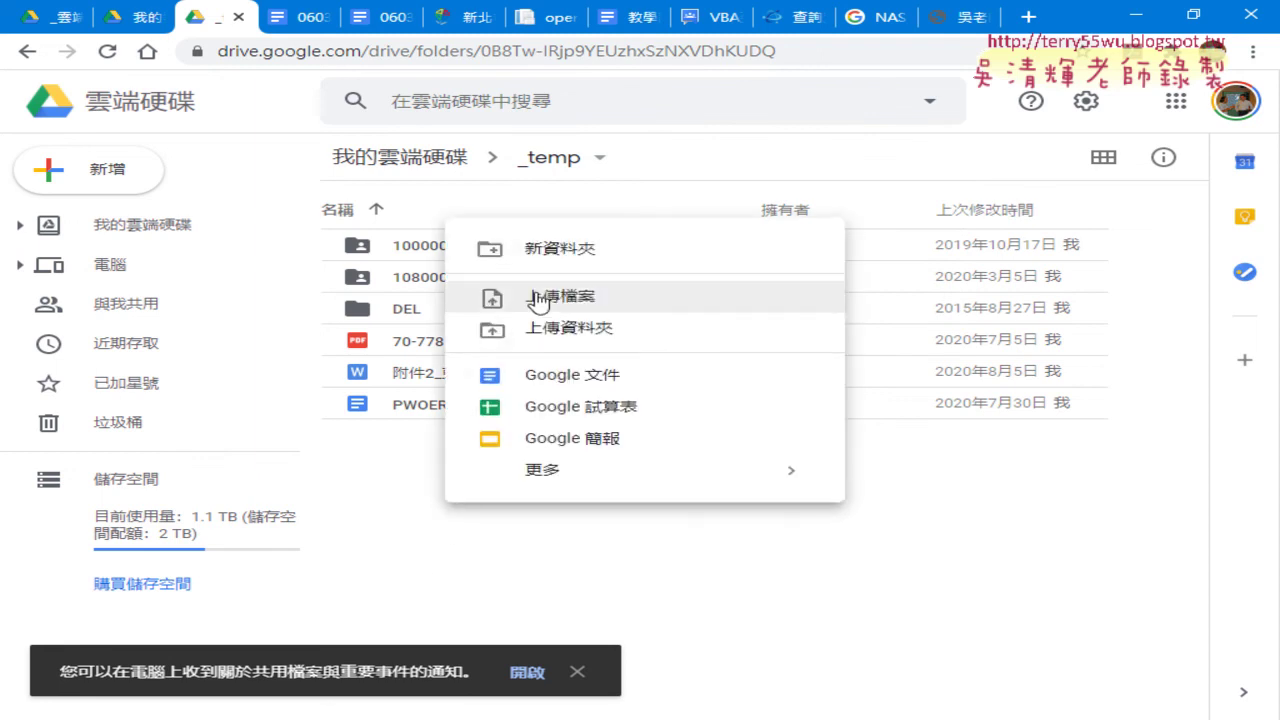
{"action": "left_click", "coordinate": [295, 17]}
{"action": "scroll", "coordinate": [412, 235], "scroll_direction": "down", "scroll_amount": 1}
{"action": "scroll", "coordinate": [412, 235], "scroll_direction": "down", "scroll_amount": 3}
{"action": "scroll", "coordinate": [412, 235], "scroll_direction": "down", "scroll_amount": 2}
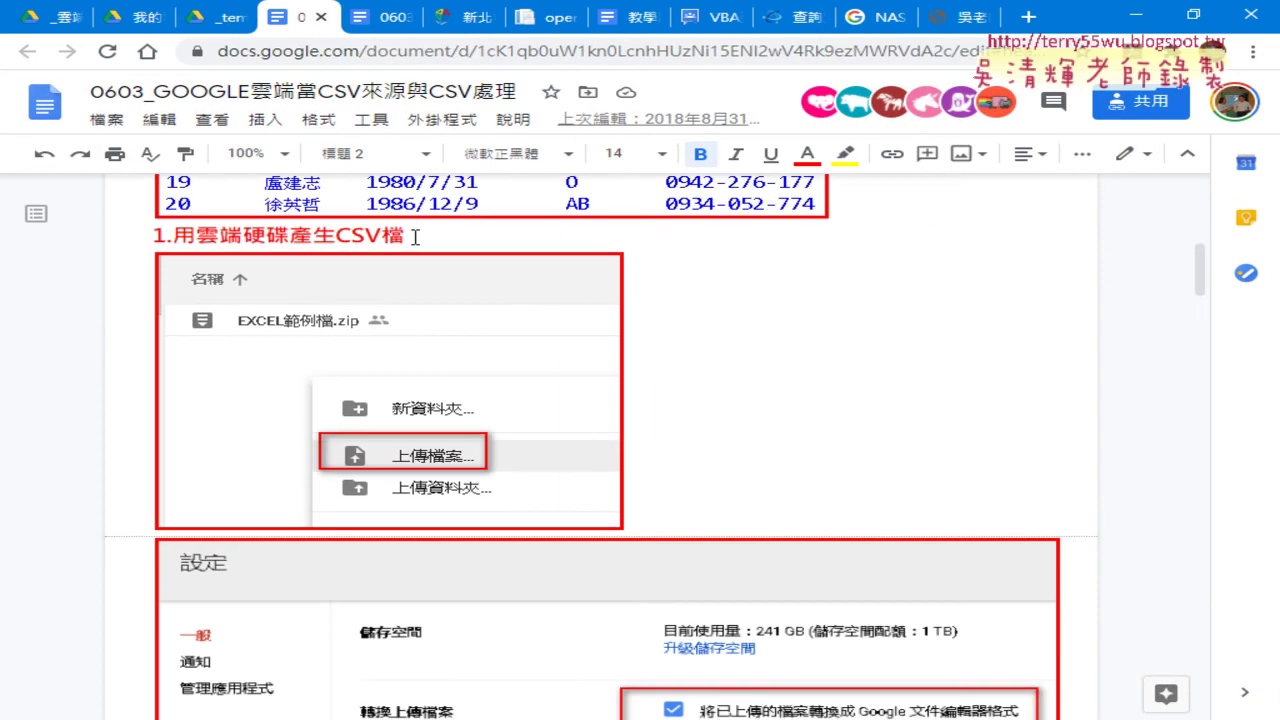
{"action": "scroll", "coordinate": [413, 235], "scroll_direction": "down", "scroll_amount": 1}
{"action": "scroll", "coordinate": [425, 370], "scroll_direction": "down", "scroll_amount": 2}
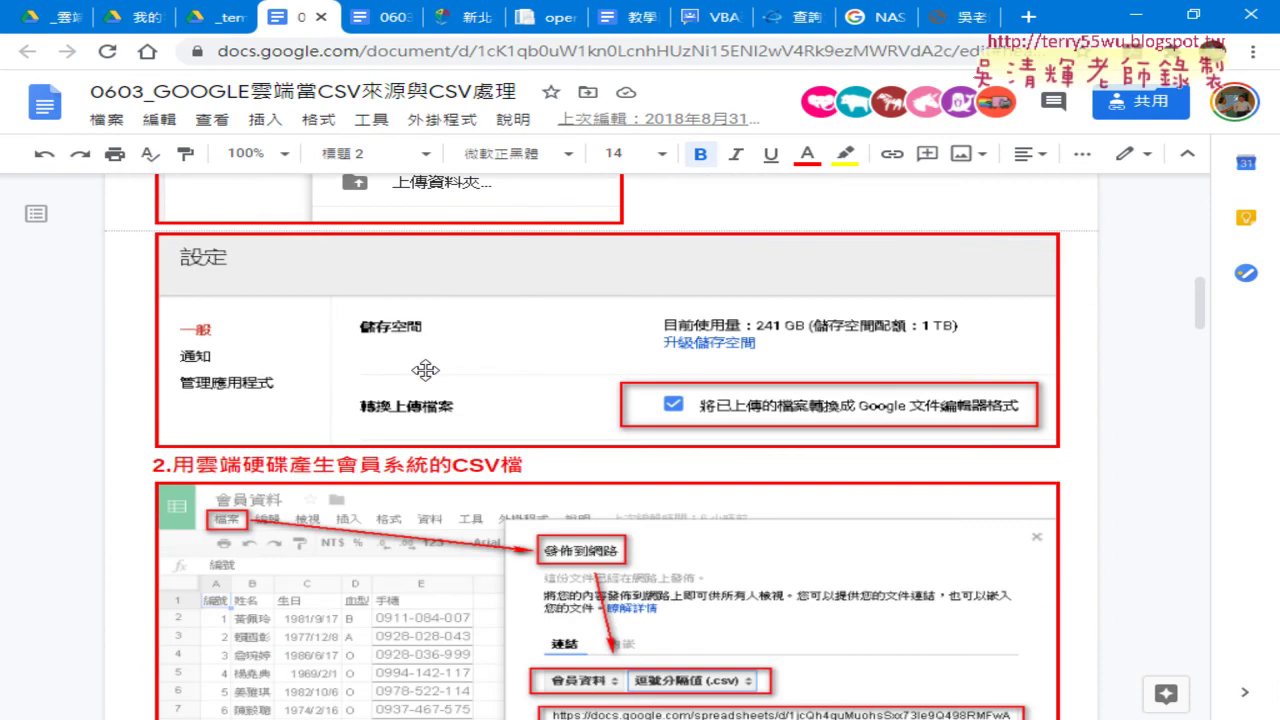
{"action": "scroll", "coordinate": [428, 370], "scroll_direction": "down", "scroll_amount": 1}
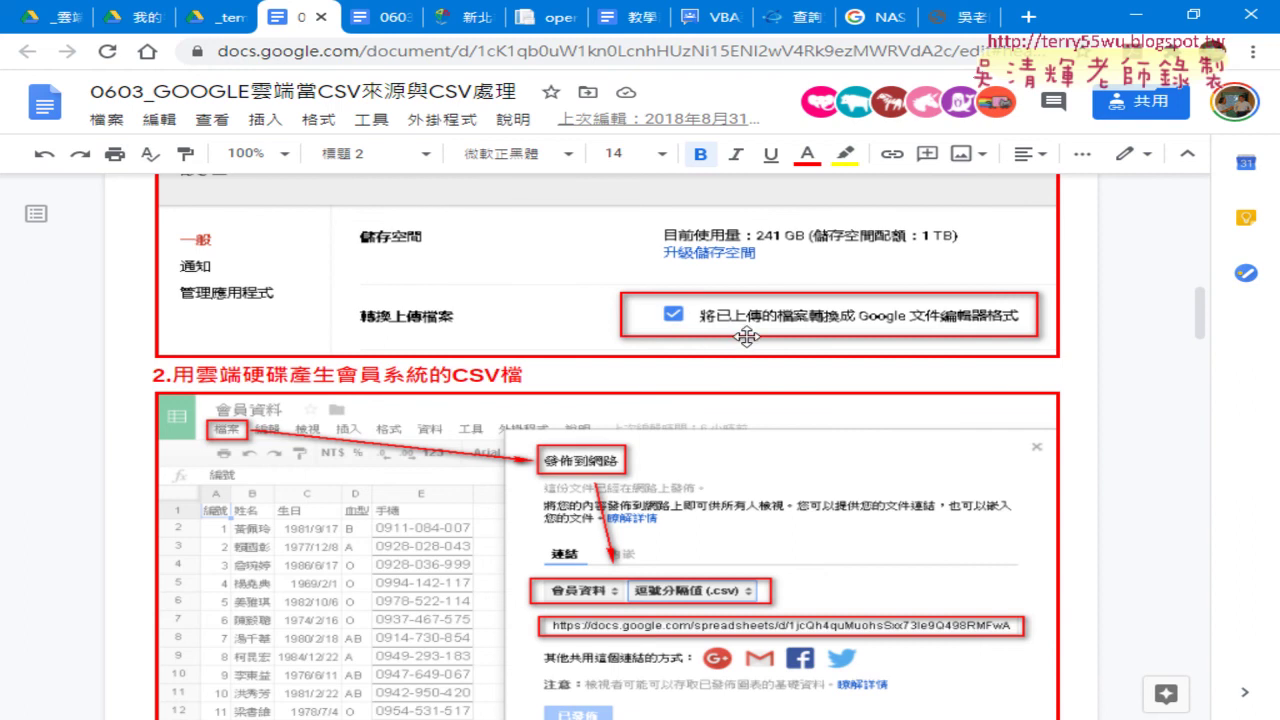
{"action": "scroll", "coordinate": [746, 337], "scroll_direction": "up", "scroll_amount": 1}
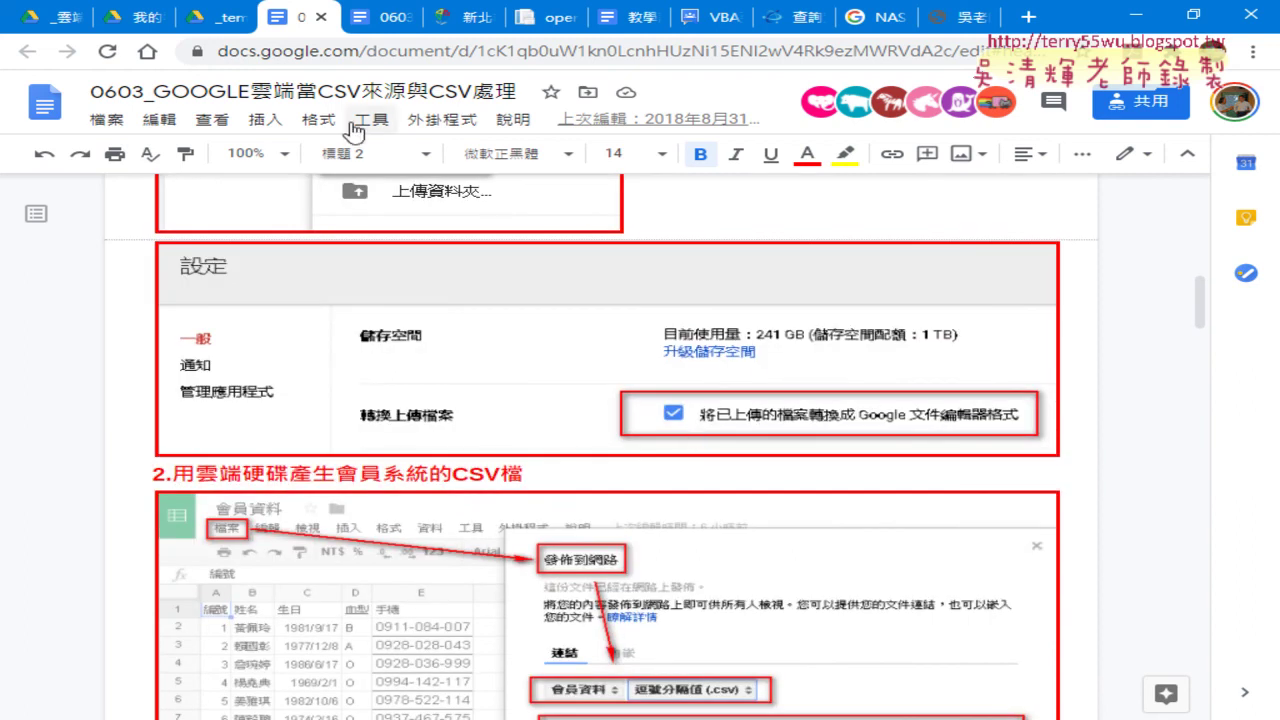
{"action": "left_click", "coordinate": [205, 17]}
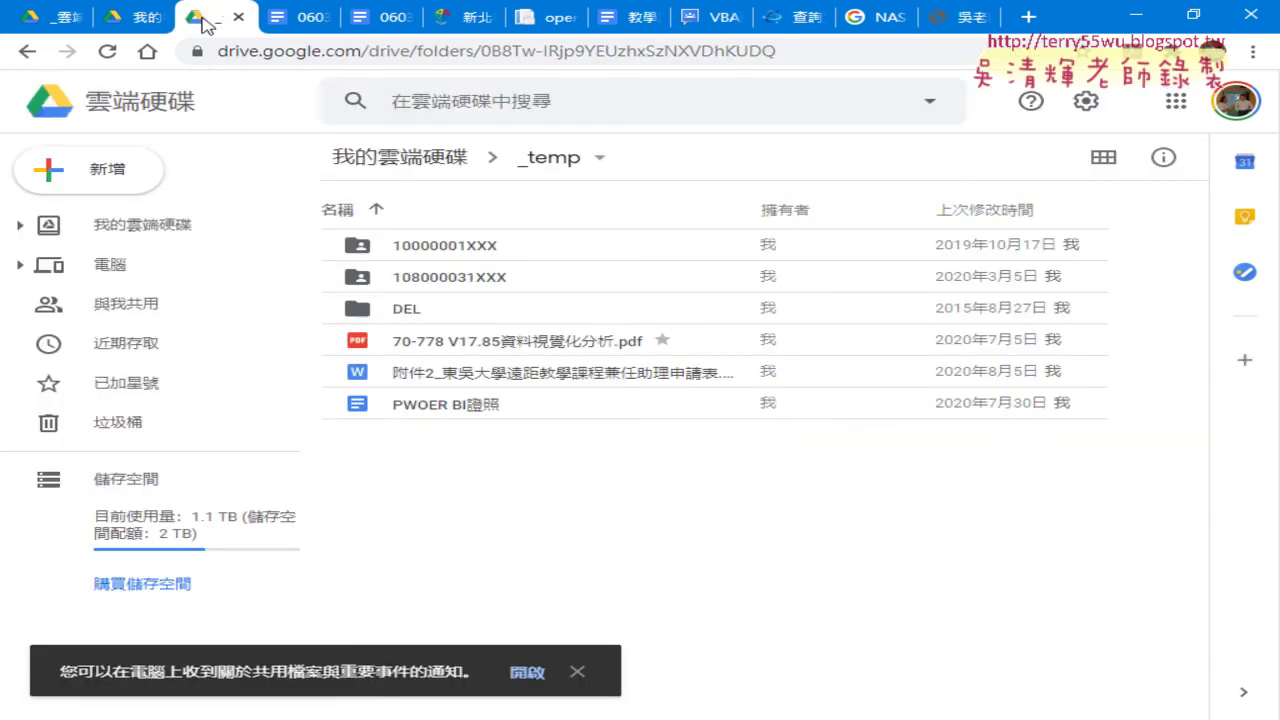
Enable 轉換上傳檔案 in Drive settings so uploads convert to Google Docs editor format.
{"action": "left_click", "coordinate": [1085, 103]}
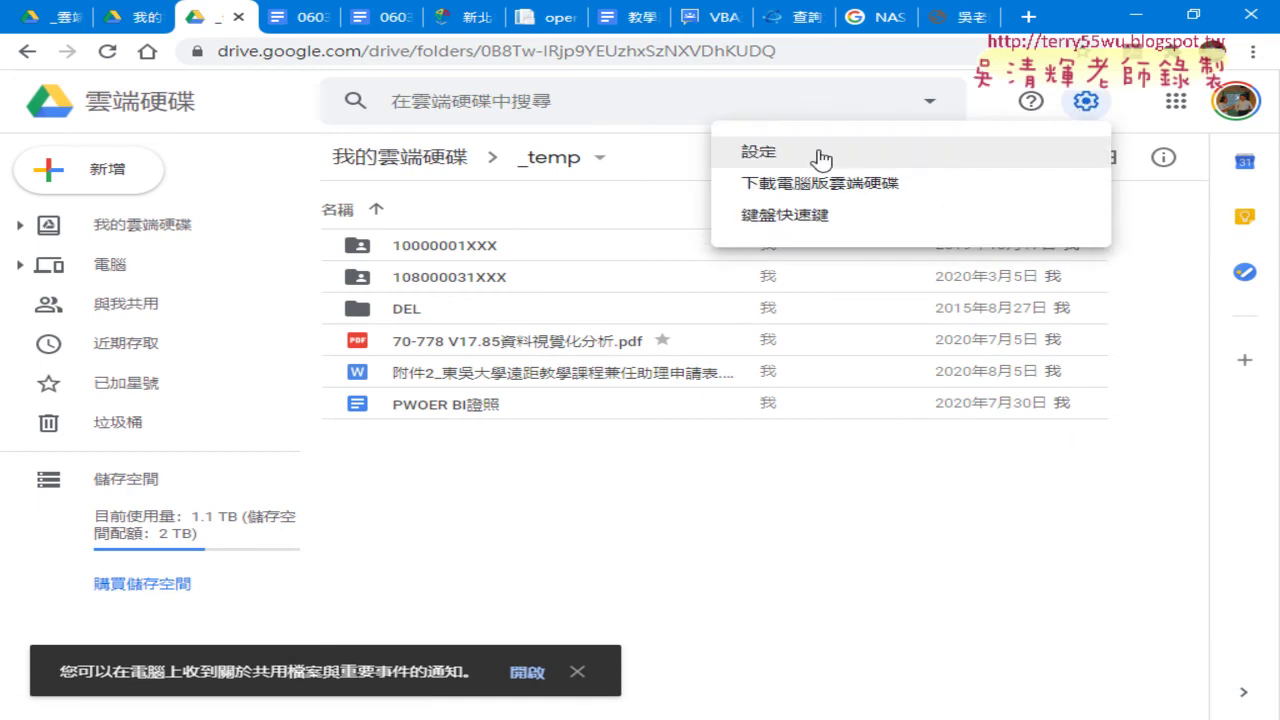
{"action": "left_click", "coordinate": [955, 154]}
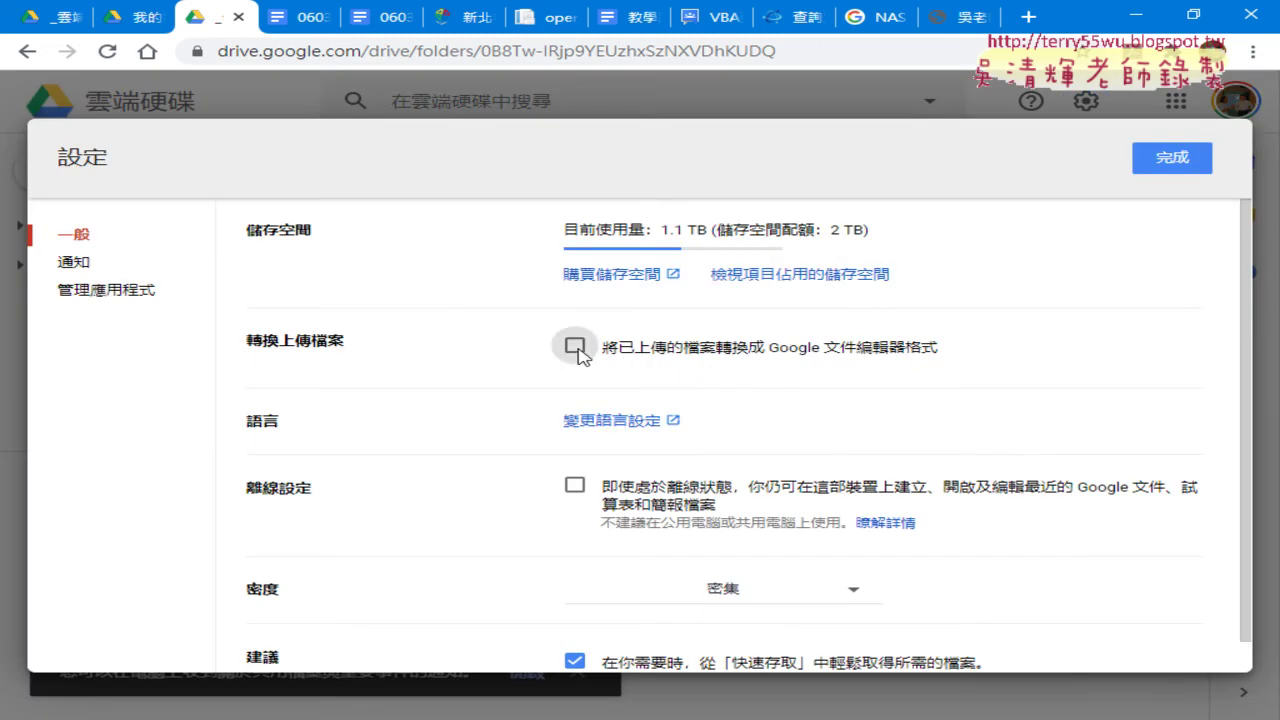
{"action": "left_click", "coordinate": [575, 347]}
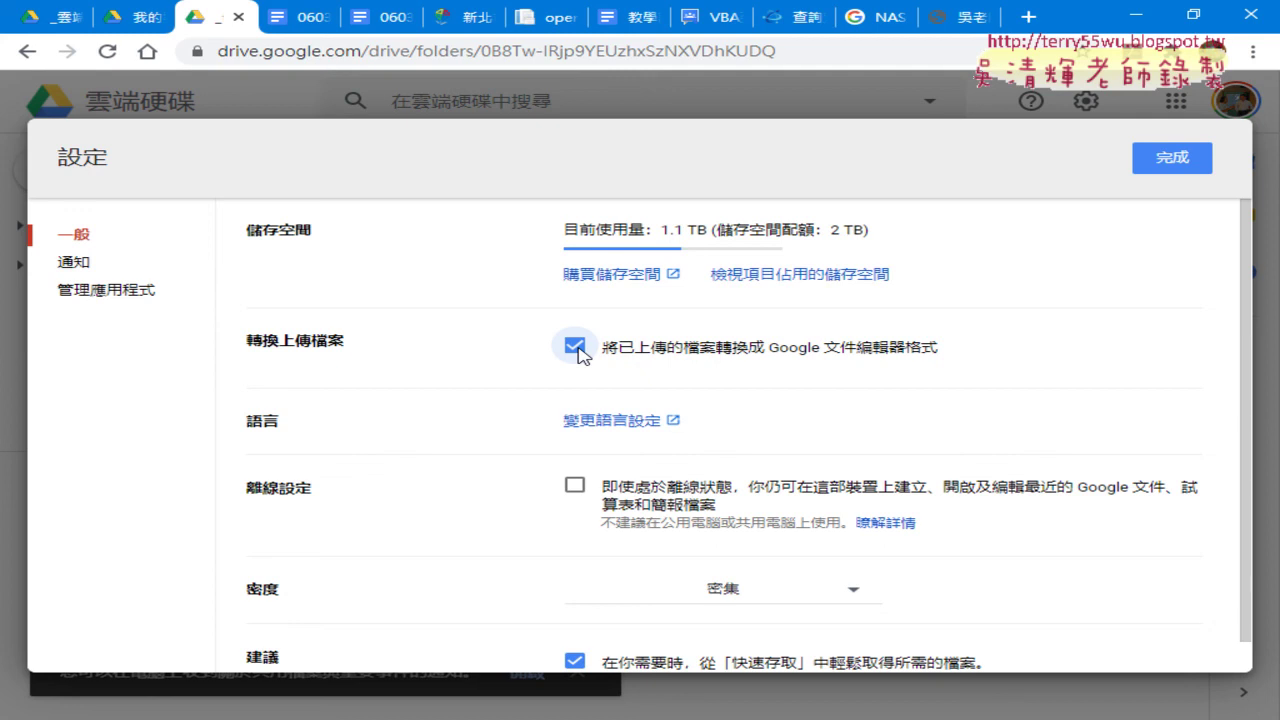
{"action": "left_click", "coordinate": [1152, 168]}
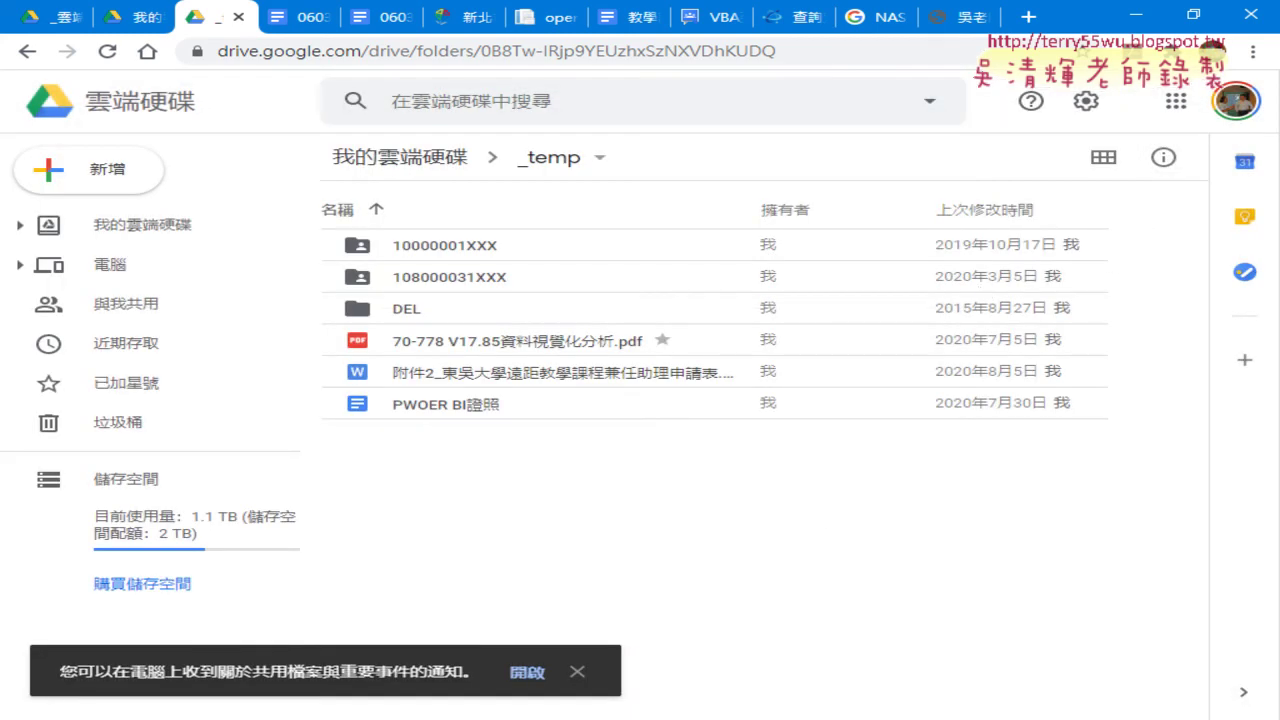
Glance at the C:\Python374 folder in File Explorer, then return to My Drive in Chrome.
{"action": "left_click", "coordinate": [335, 717]}
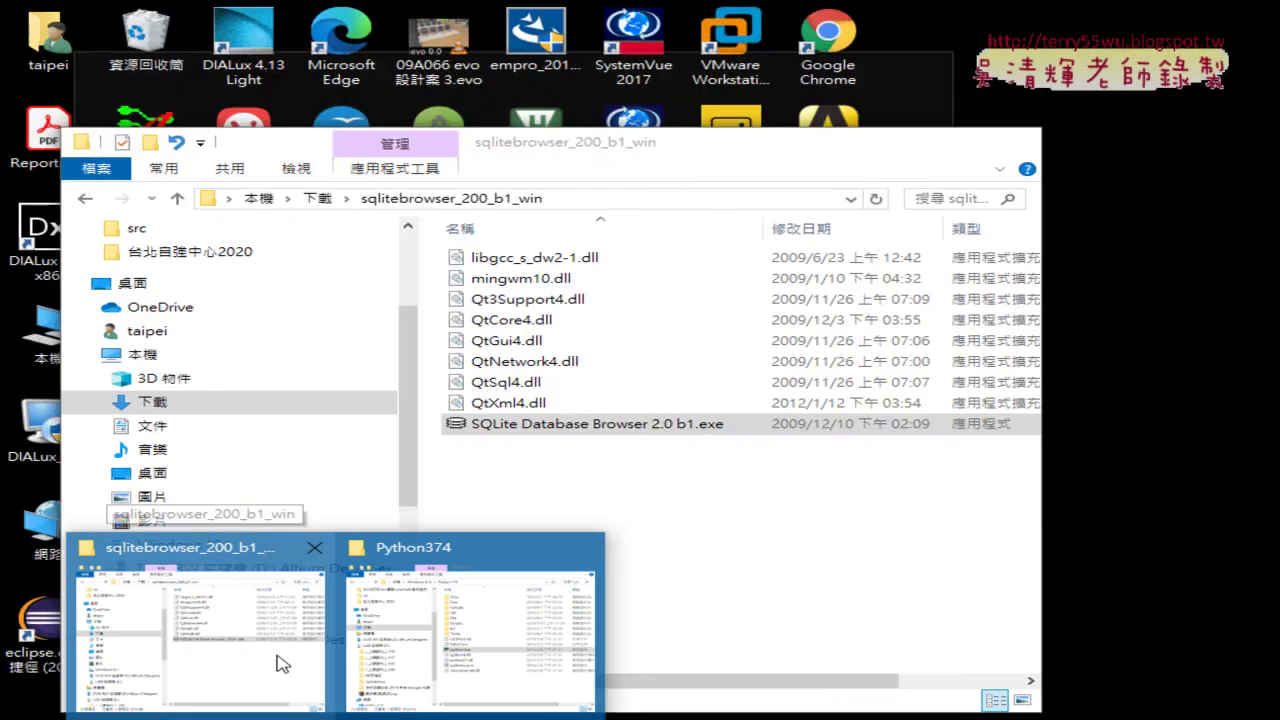
{"action": "left_click", "coordinate": [468, 657]}
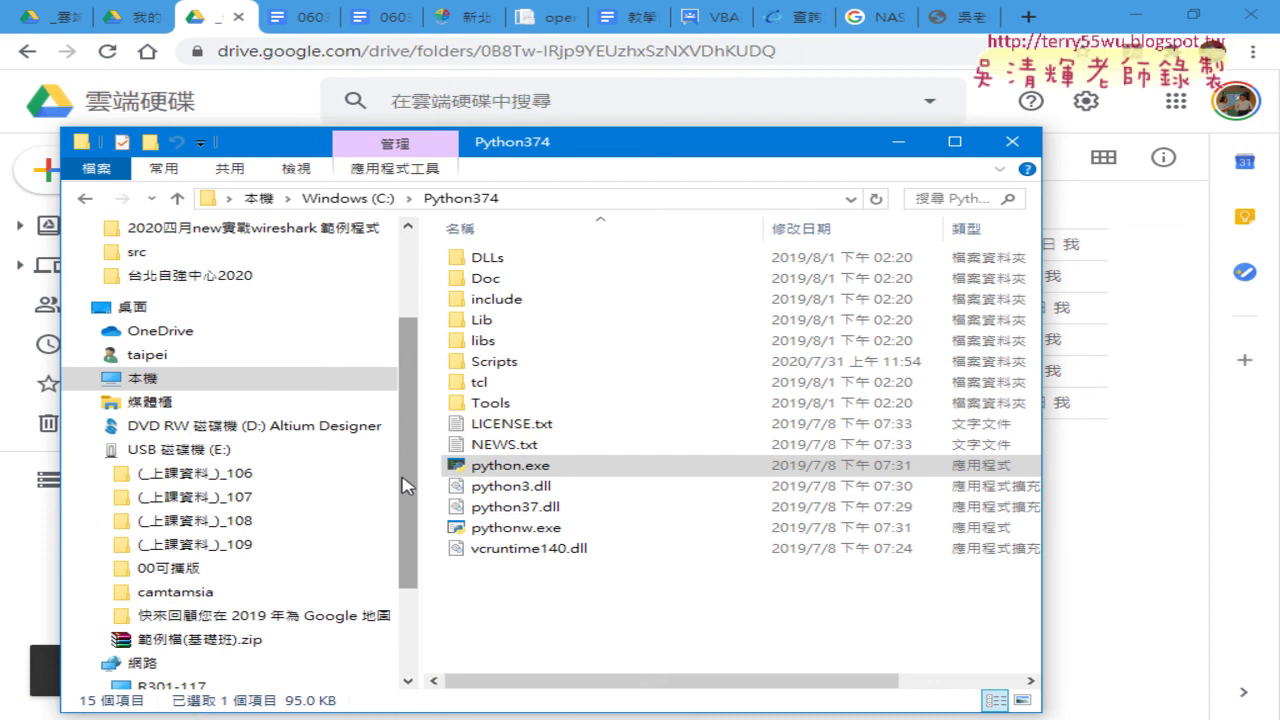
{"action": "left_click_drag", "start_coordinate": [400, 485], "coordinate": [415, 610]}
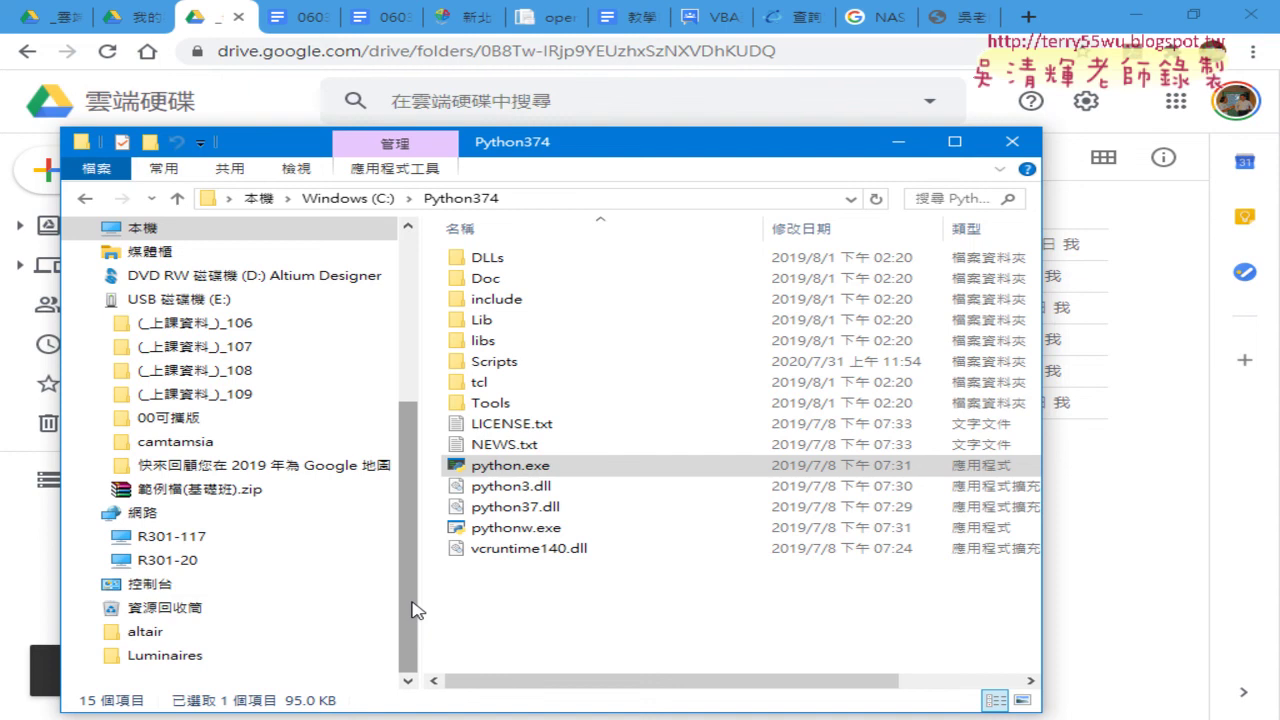
{"action": "left_click", "coordinate": [165, 15]}
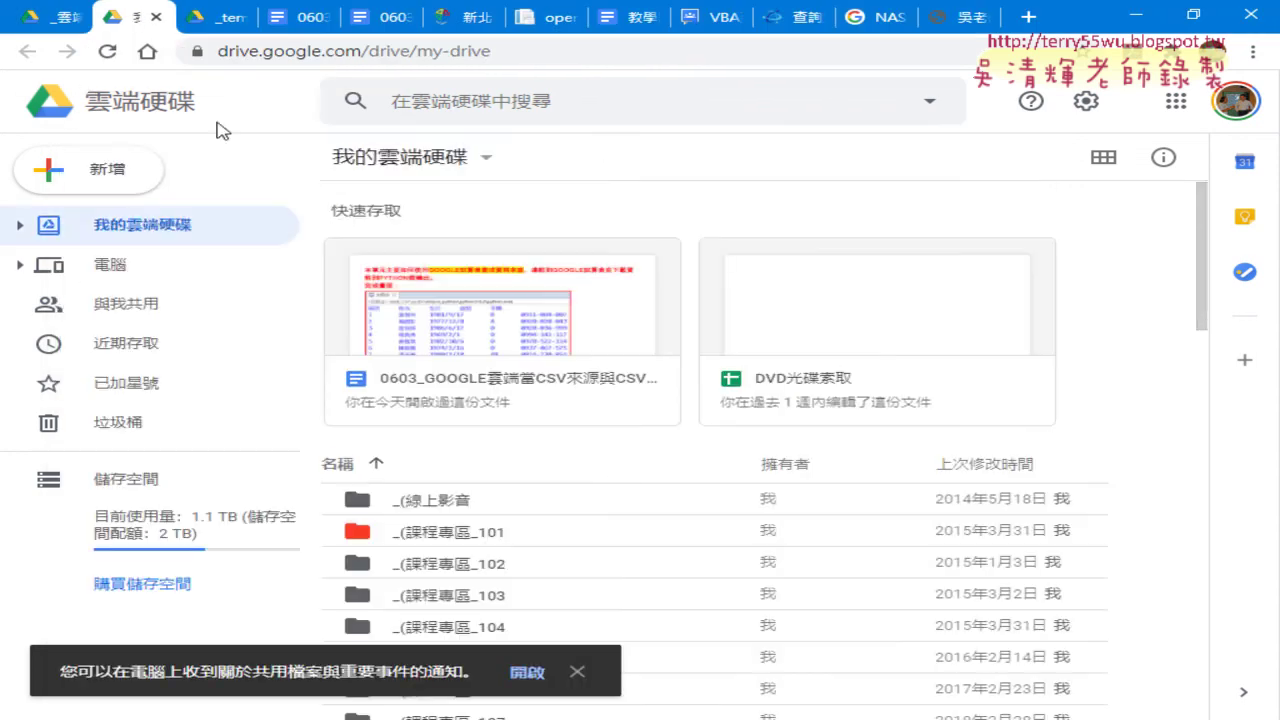
Open the 會員資料 spreadsheet from the _EXCEL folder.
{"action": "scroll", "coordinate": [616, 489], "scroll_direction": "down", "scroll_amount": 3}
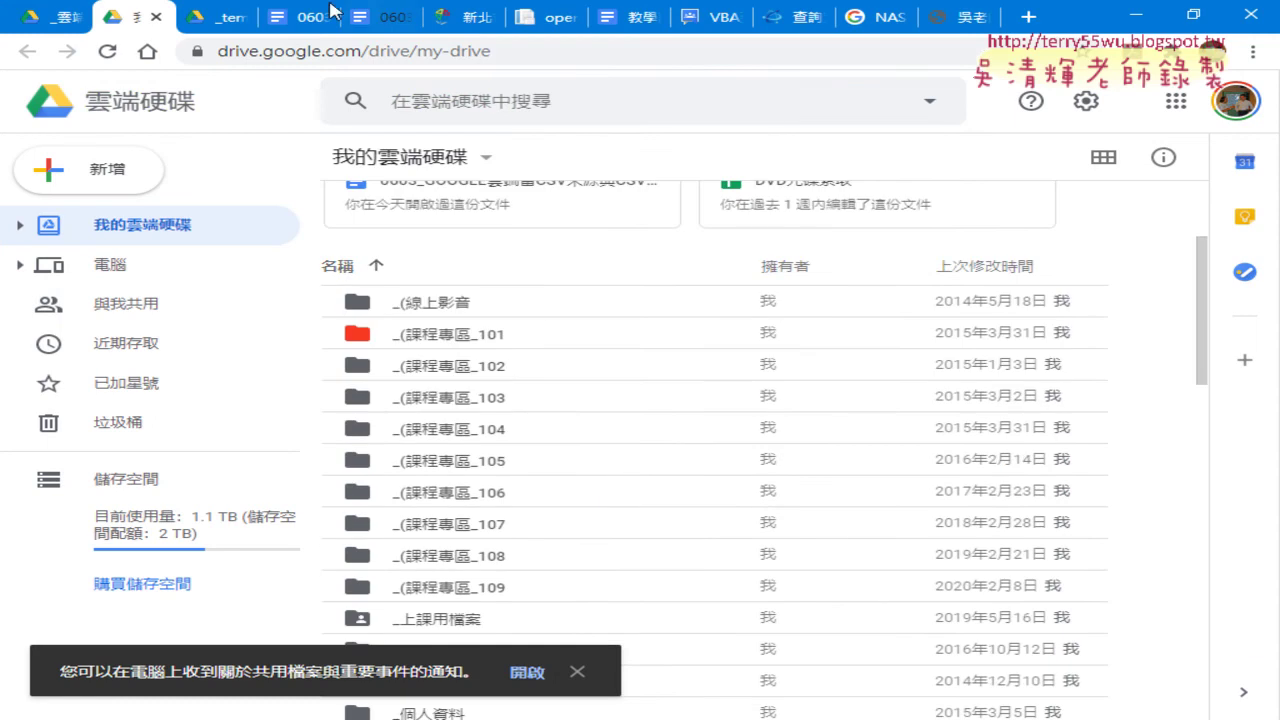
{"action": "left_click", "coordinate": [55, 17]}
{"action": "scroll", "coordinate": [520, 452], "scroll_direction": "down", "scroll_amount": 1}
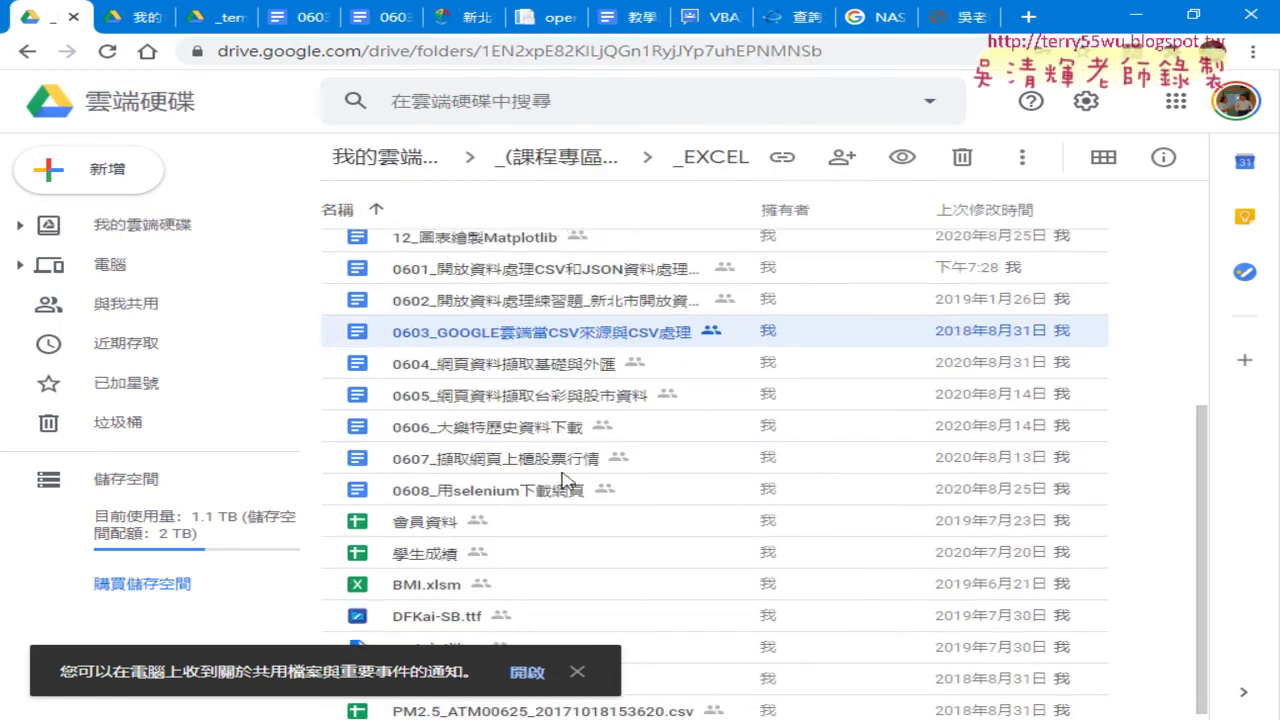
{"action": "double_click", "coordinate": [424, 526]}
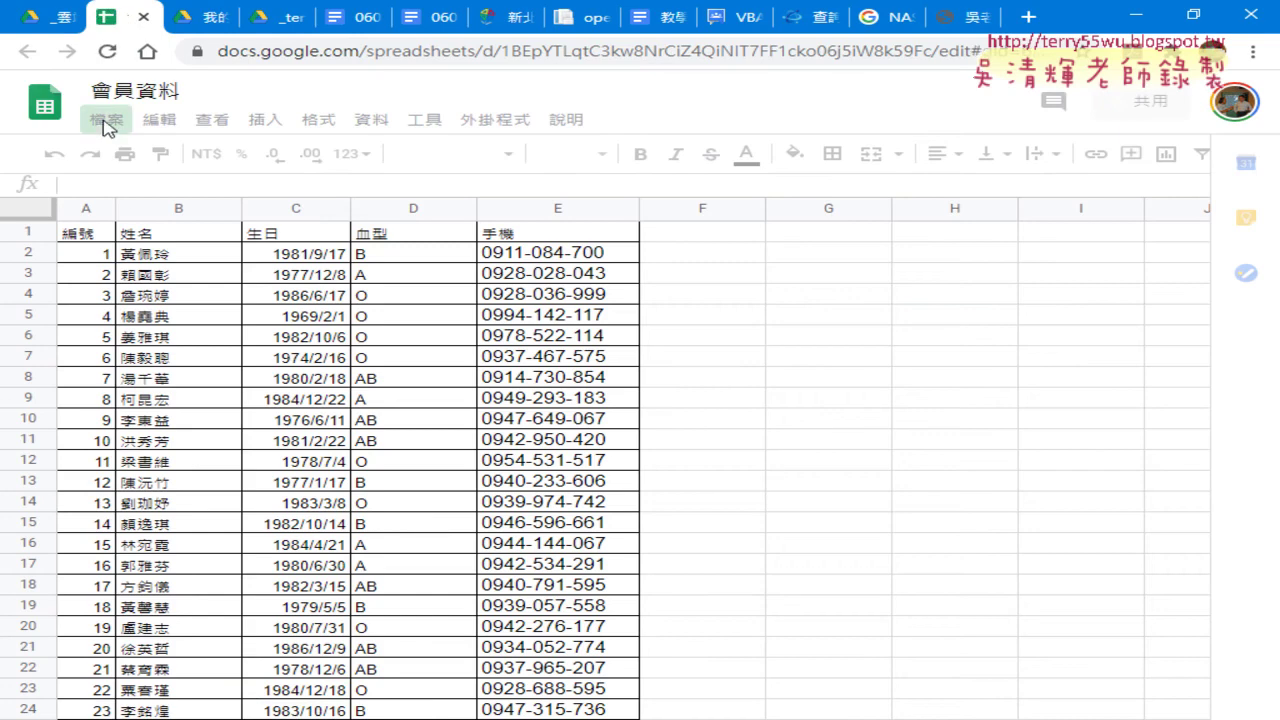
Download it as Microsoft Excel (.xlsx) and show 會員資料.xlsx in the Downloads folder.
{"action": "left_click", "coordinate": [110, 124]}
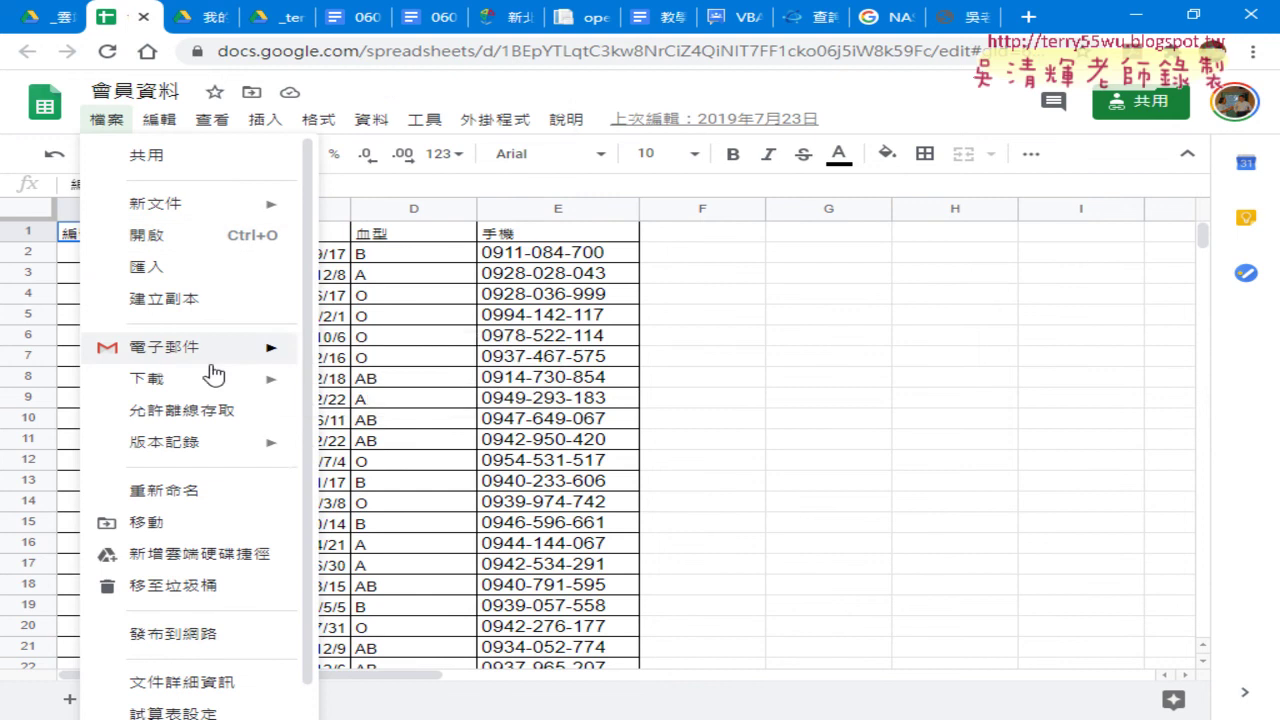
{"action": "mouse_move", "coordinate": [213, 376]}
{"action": "left_click", "coordinate": [388, 388]}
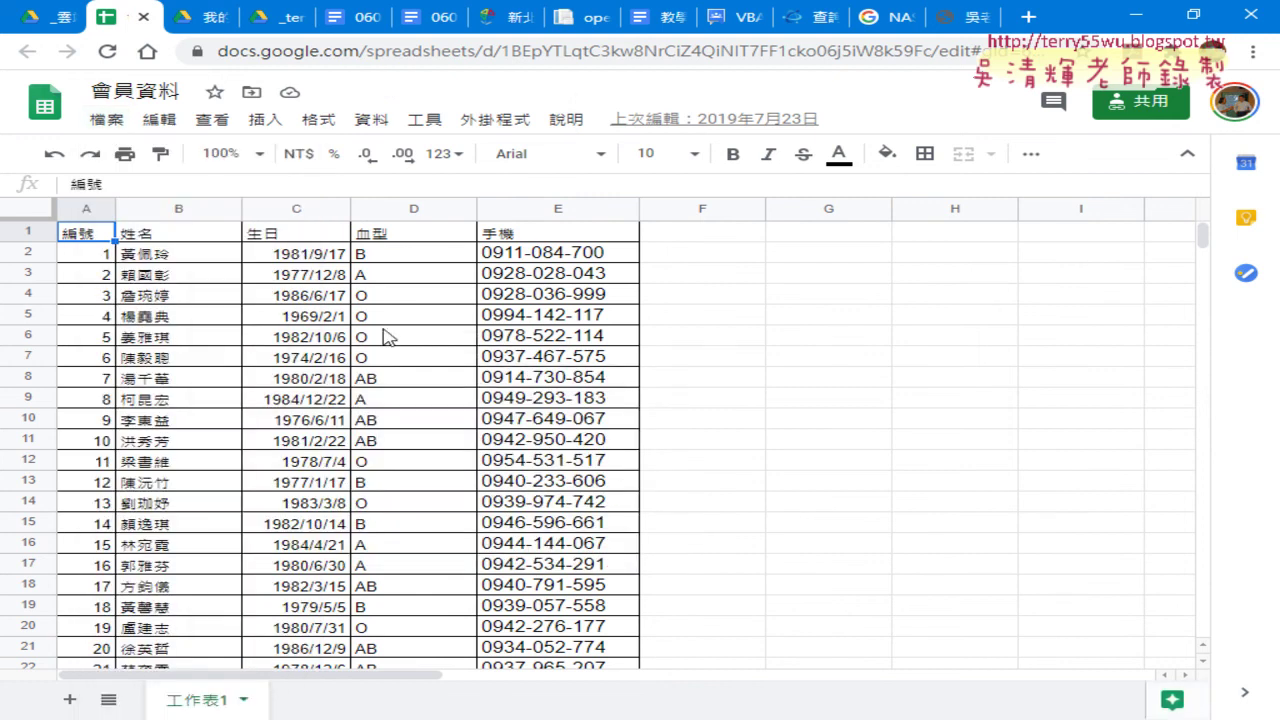
{"action": "left_click", "coordinate": [107, 119]}
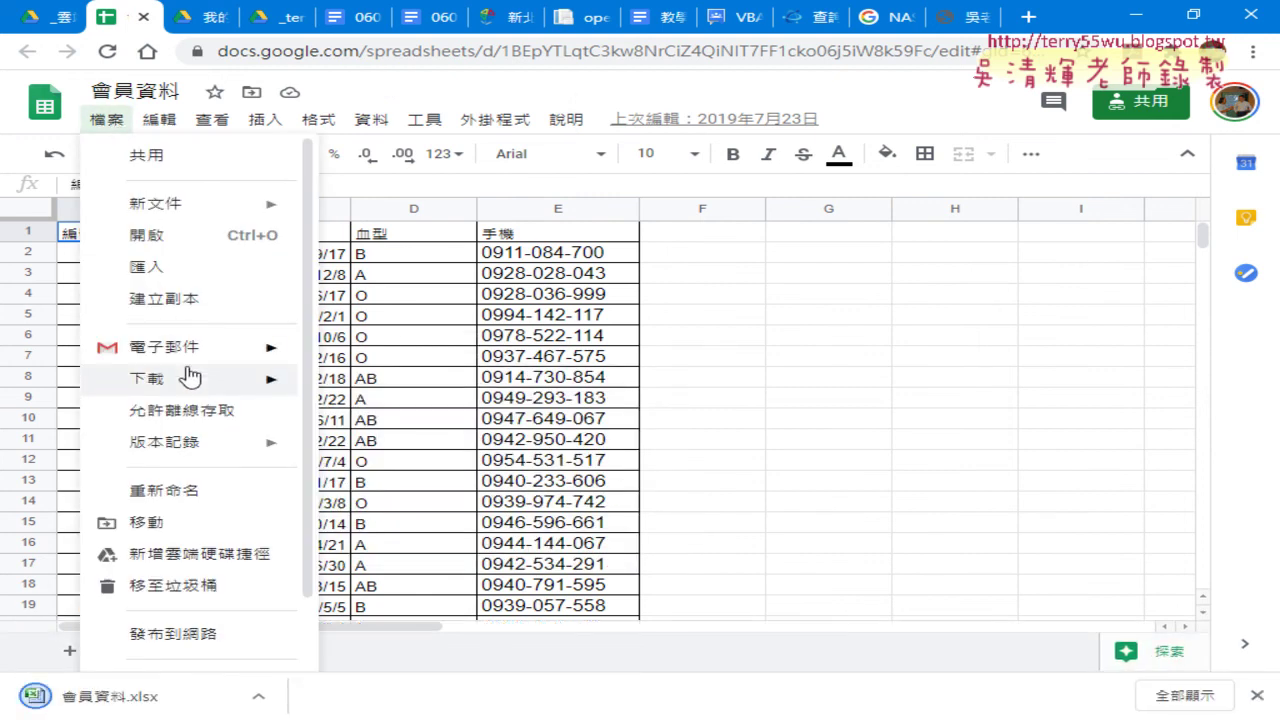
{"action": "mouse_move", "coordinate": [190, 376]}
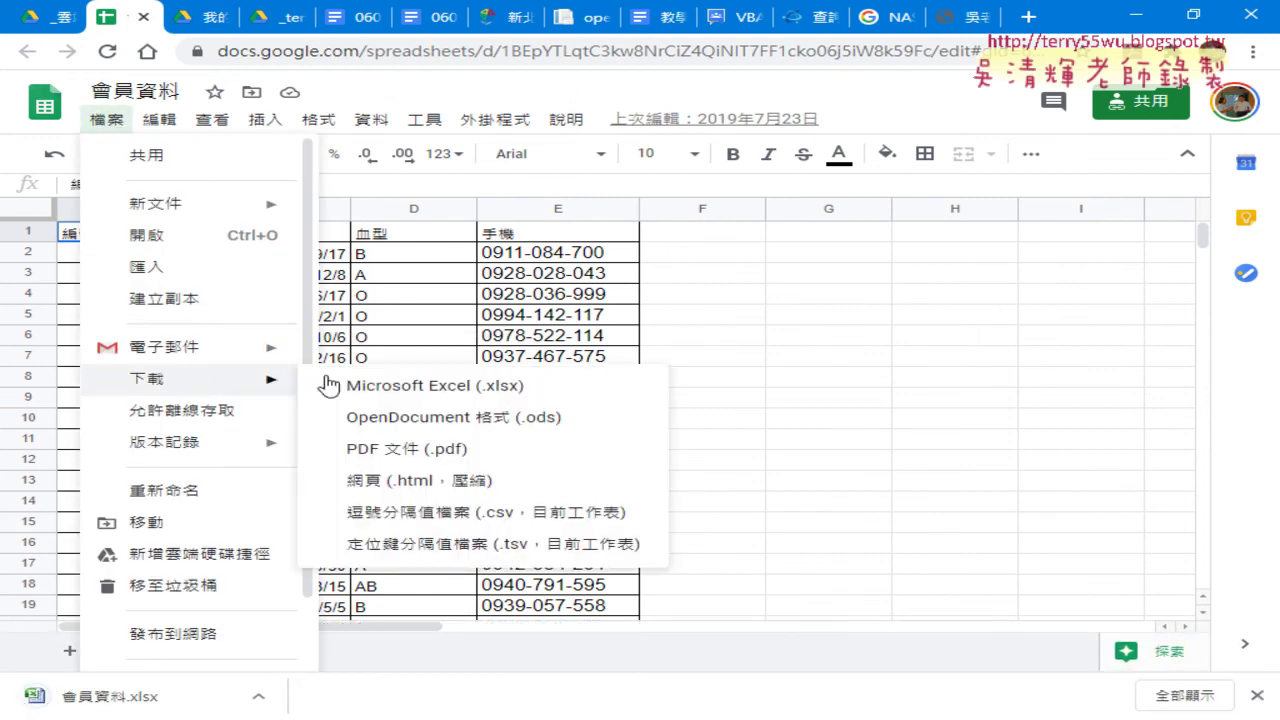
{"action": "left_click", "coordinate": [258, 703]}
{"action": "left_click", "coordinate": [345, 634]}
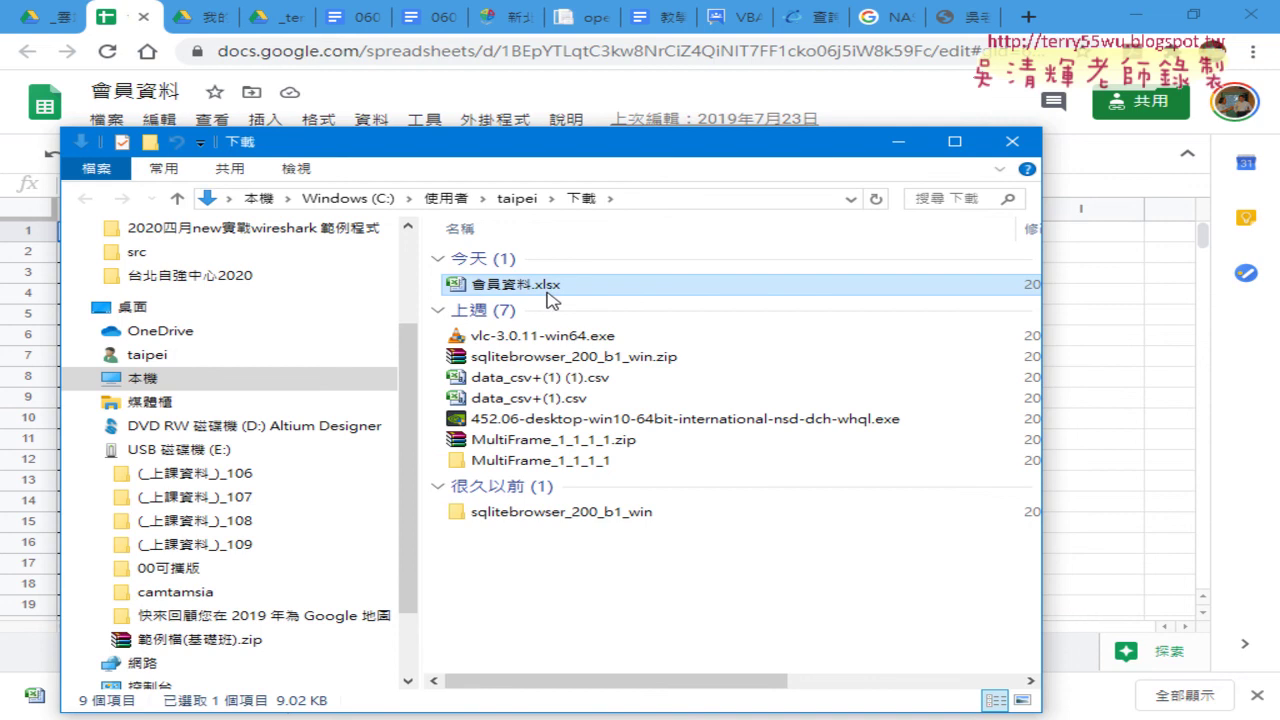
Check 會員資料.xlsx in Excel, close it, and return to the _temp Drive folder.
{"action": "double_click", "coordinate": [558, 286]}
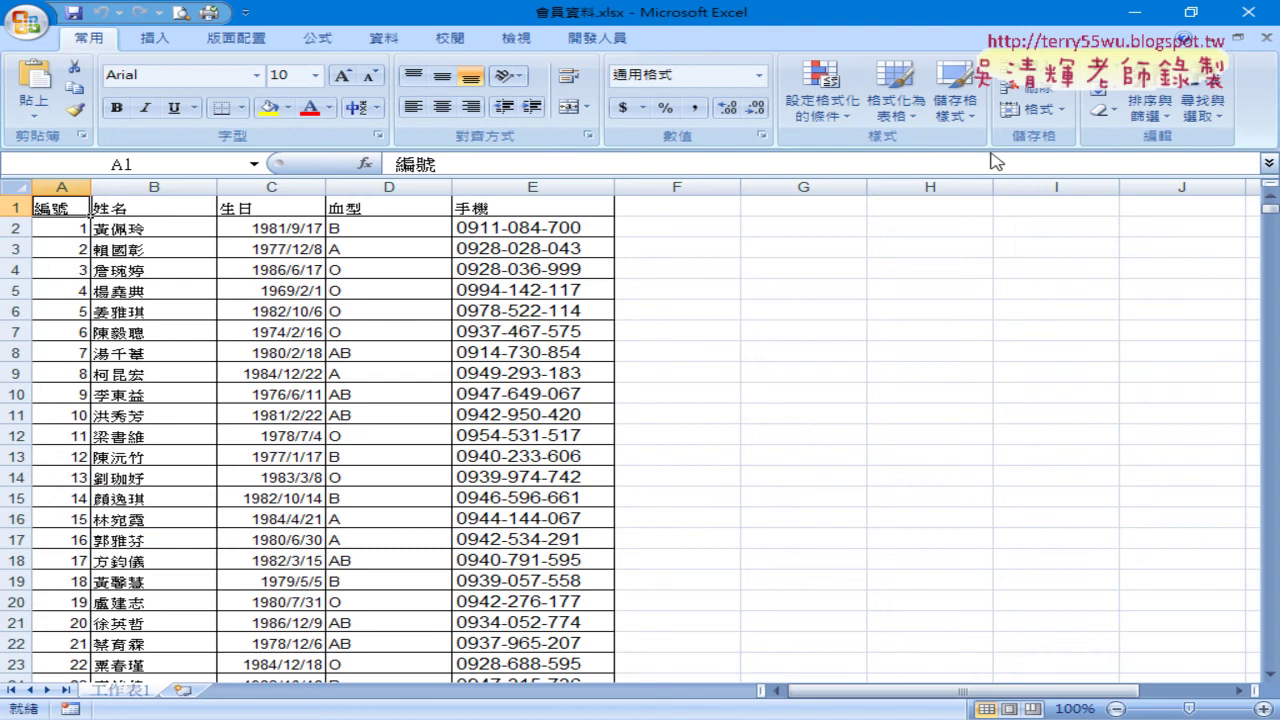
{"action": "left_click", "coordinate": [1250, 14]}
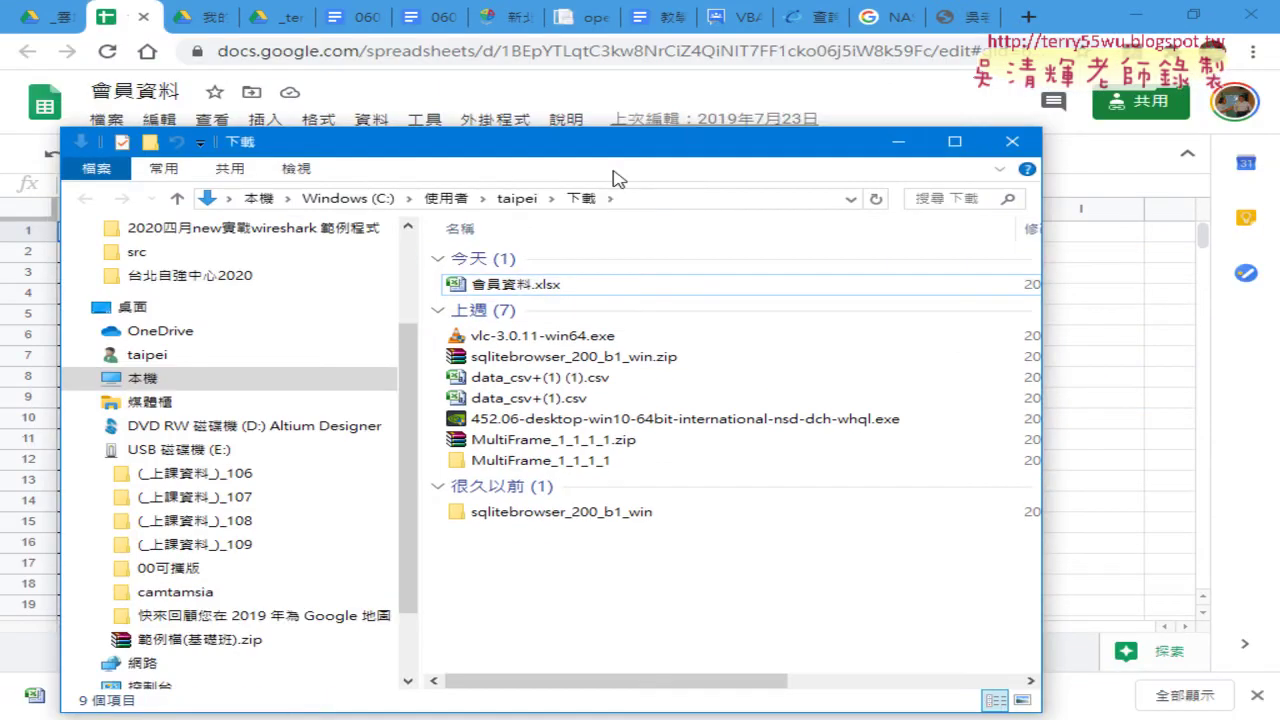
{"action": "left_click_drag", "start_coordinate": [724, 133], "coordinate": [790, 140]}
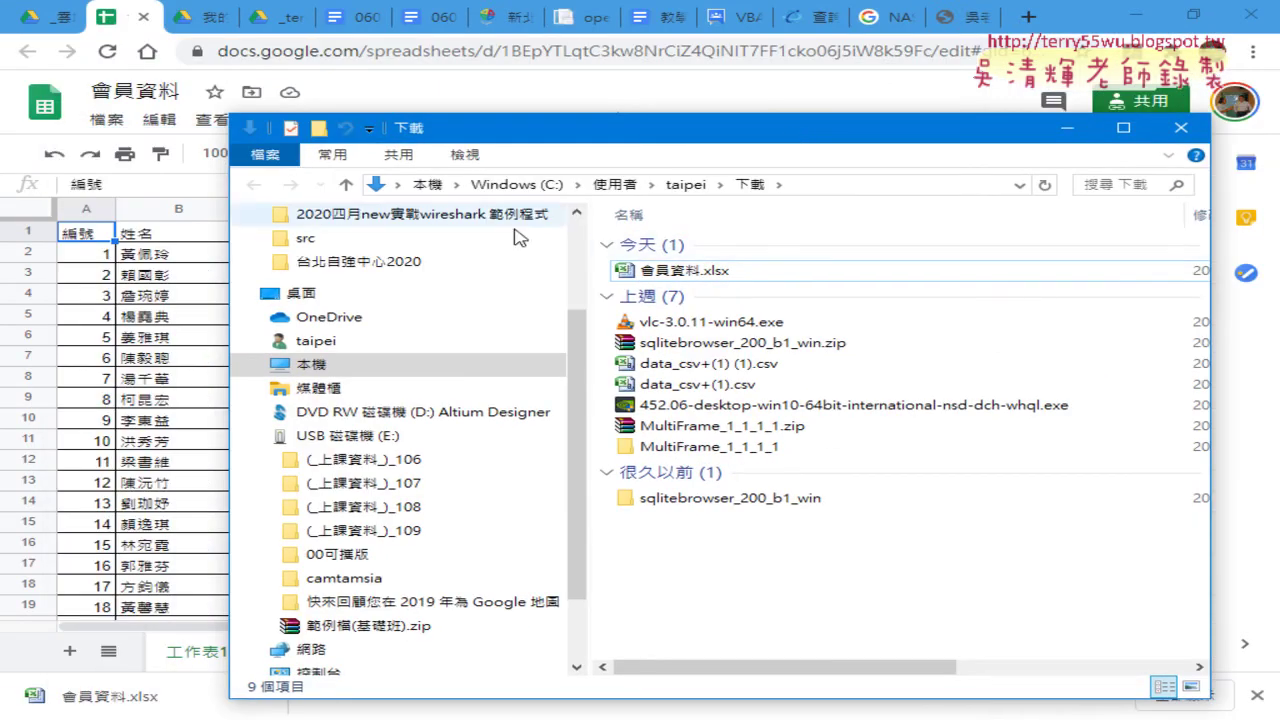
{"action": "left_click", "coordinate": [270, 25]}
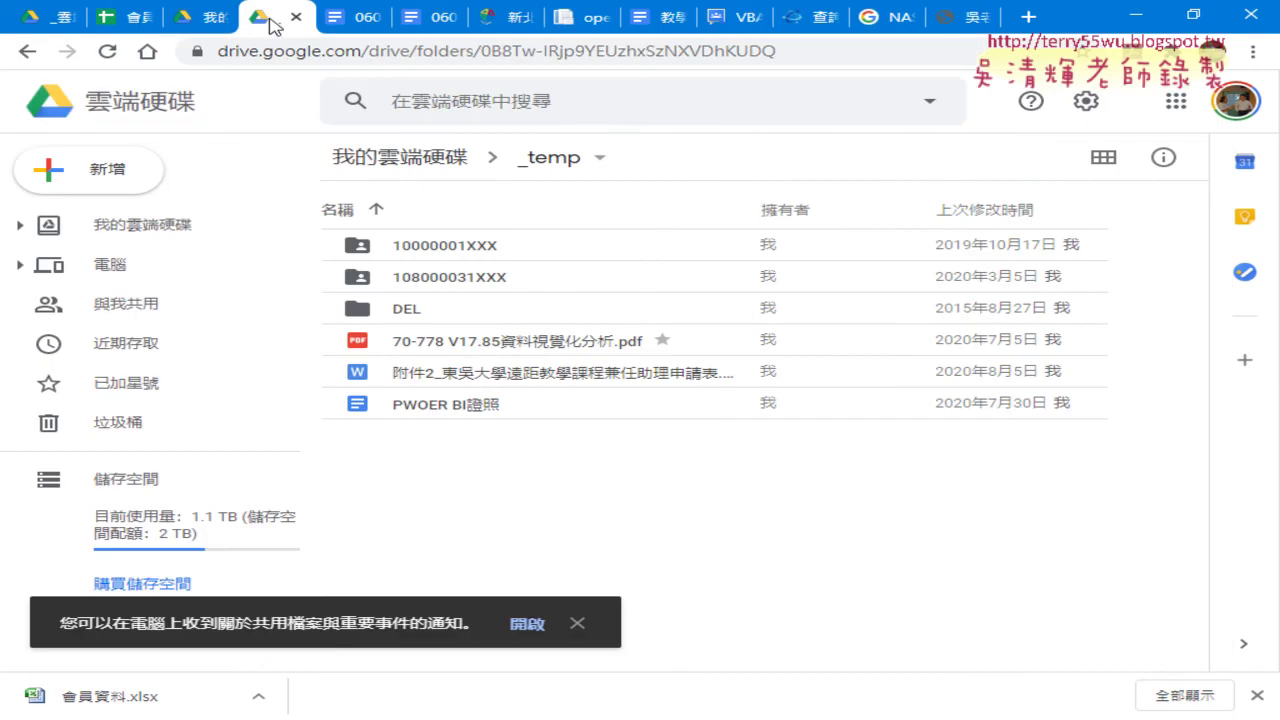
Upload 會員資料.xlsx from the Downloads folder into the _temp Drive folder.
{"action": "right_click", "coordinate": [507, 500]}
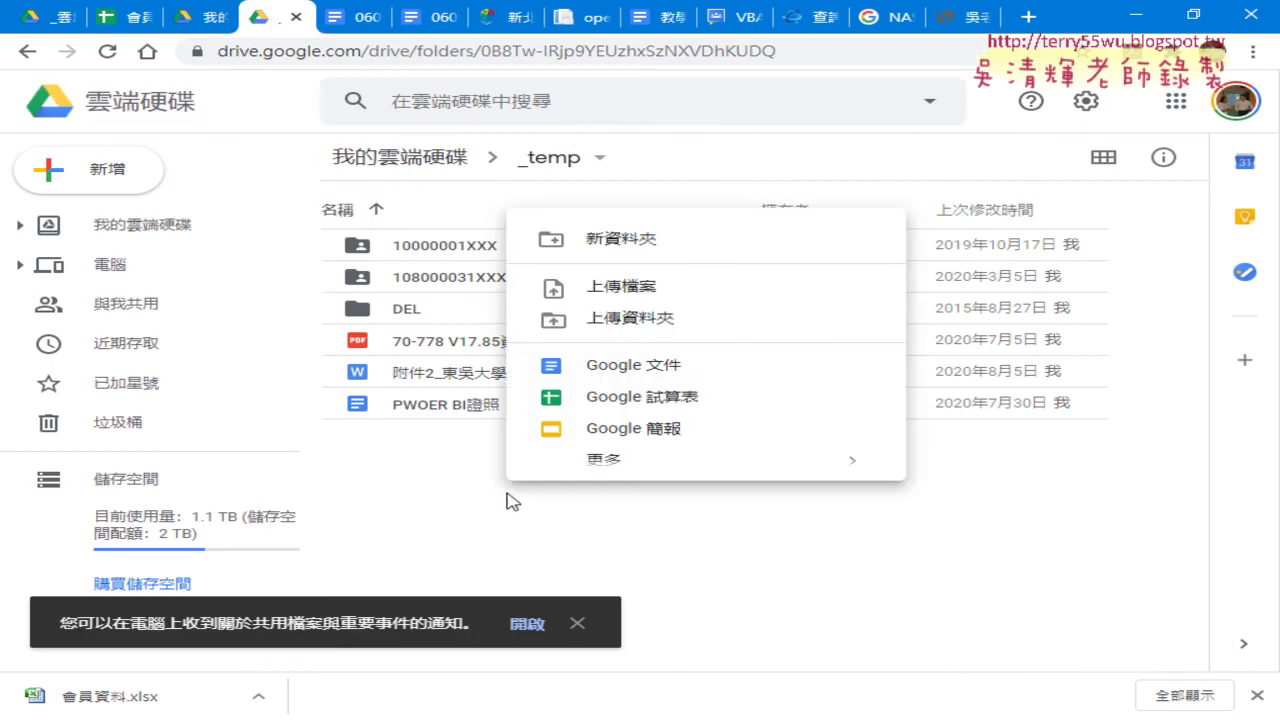
{"action": "left_click", "coordinate": [595, 290]}
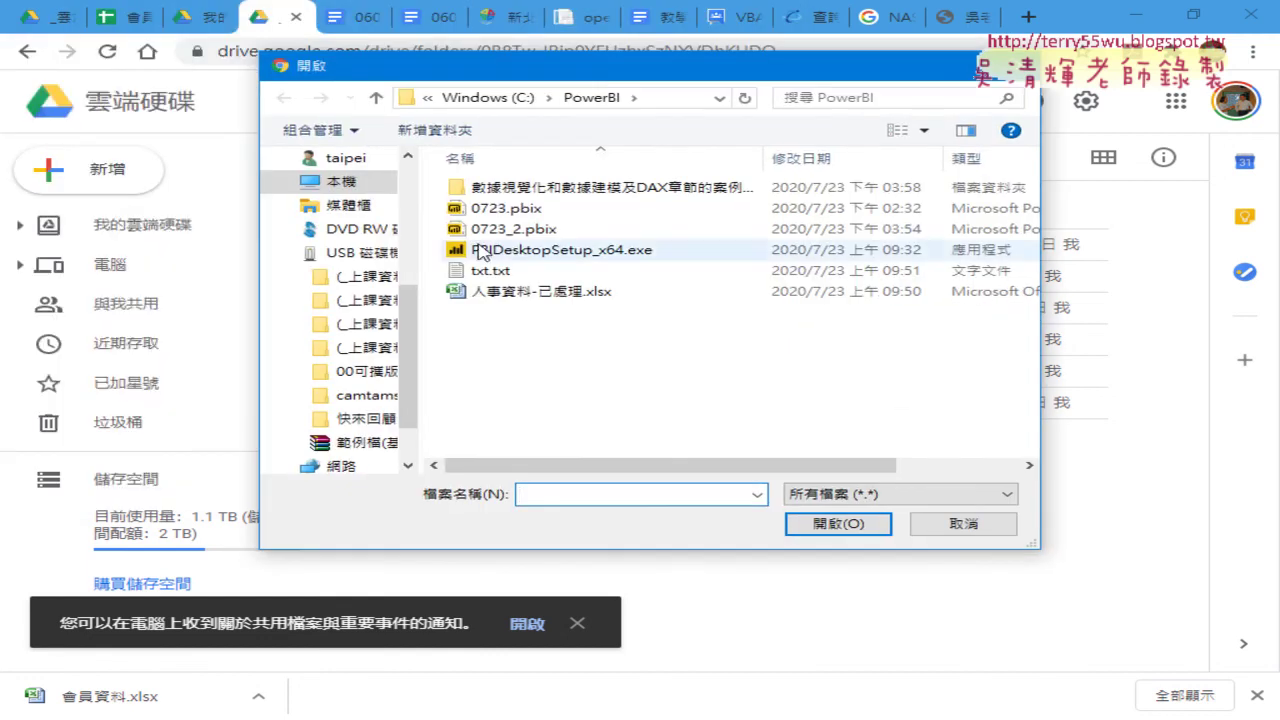
{"action": "mouse_move", "coordinate": [421, 268]}
{"action": "left_mouse_down"}
{"action": "mouse_move", "coordinate": [594, 272]}
{"action": "mouse_move", "coordinate": [592, 195]}
{"action": "left_mouse_up"}
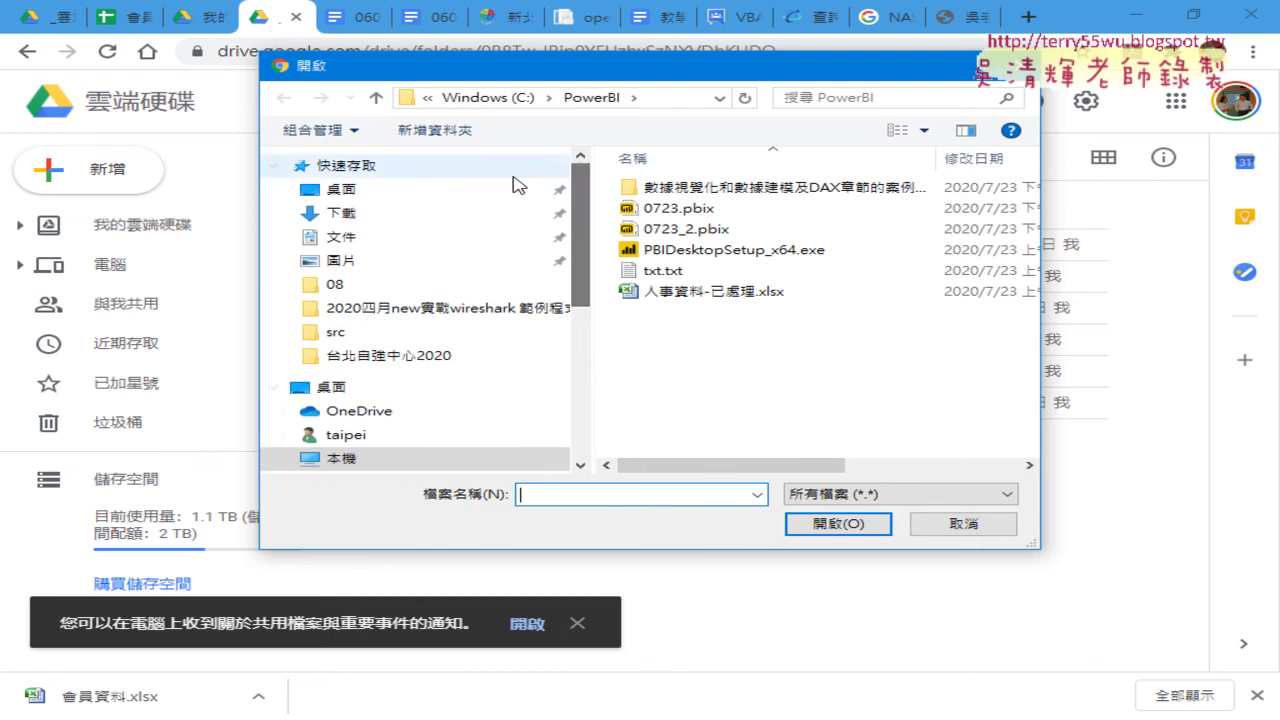
{"action": "left_click", "coordinate": [400, 212]}
{"action": "double_click", "coordinate": [700, 218]}
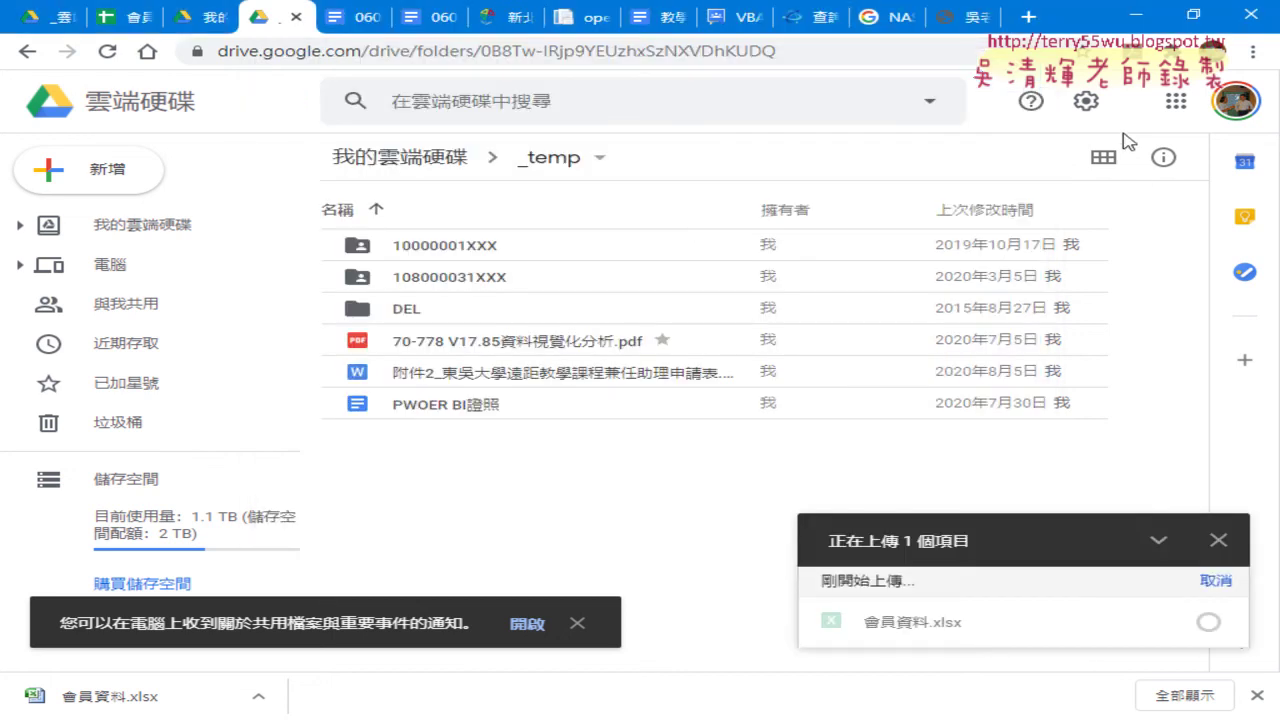
Check the convert-uploads setting in Drive settings and highlight the converted 會員資料 sheet.
{"action": "left_click", "coordinate": [1085, 102]}
{"action": "left_click", "coordinate": [922, 160]}
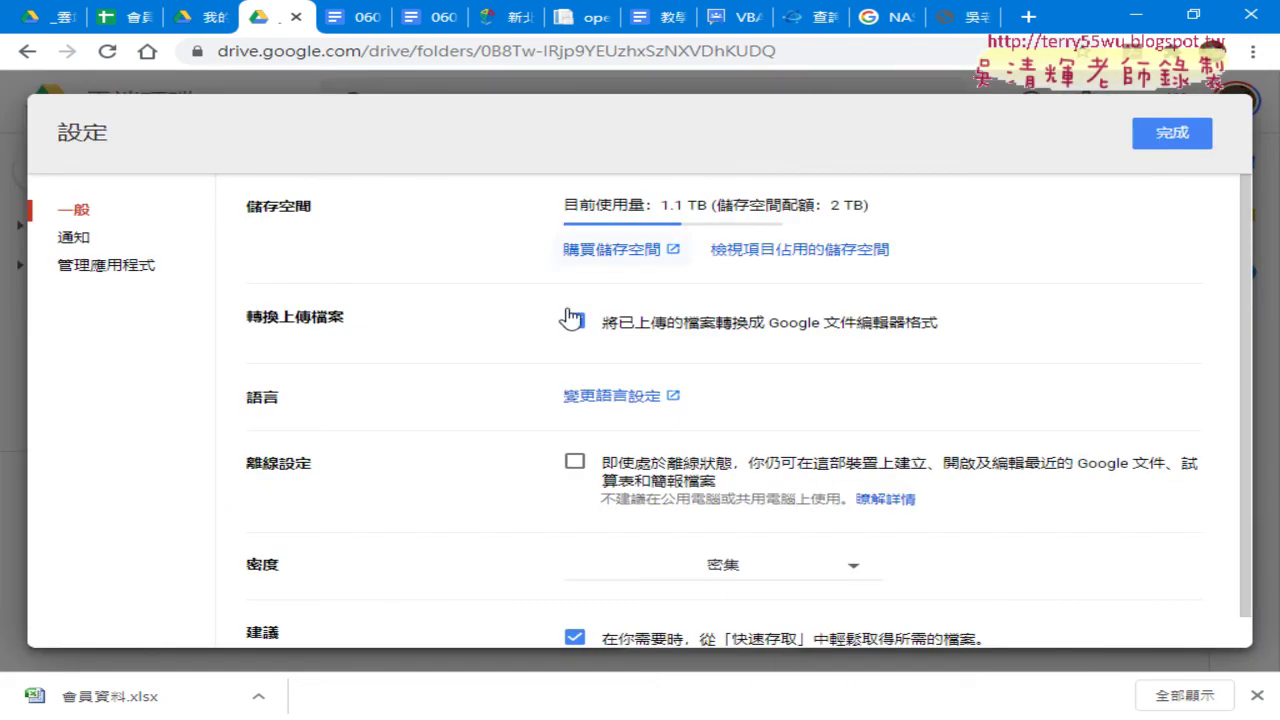
{"action": "left_click", "coordinate": [1175, 134]}
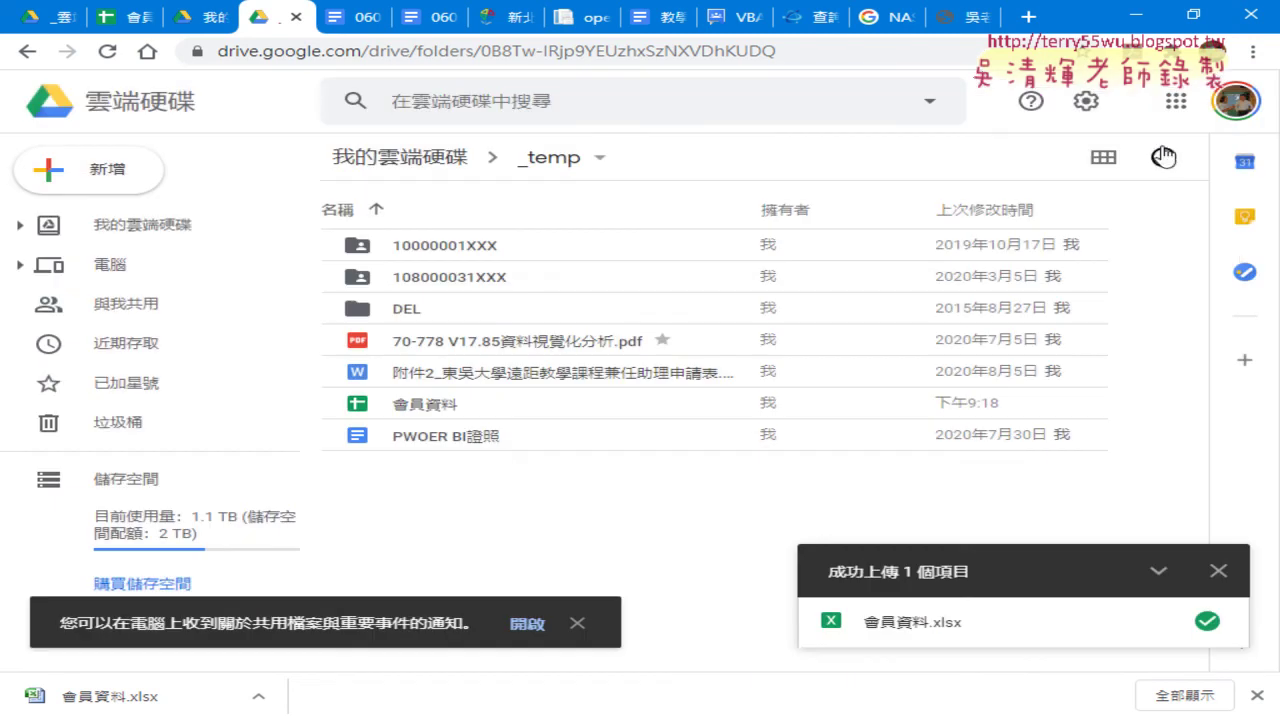
{"action": "left_click", "coordinate": [404, 413]}
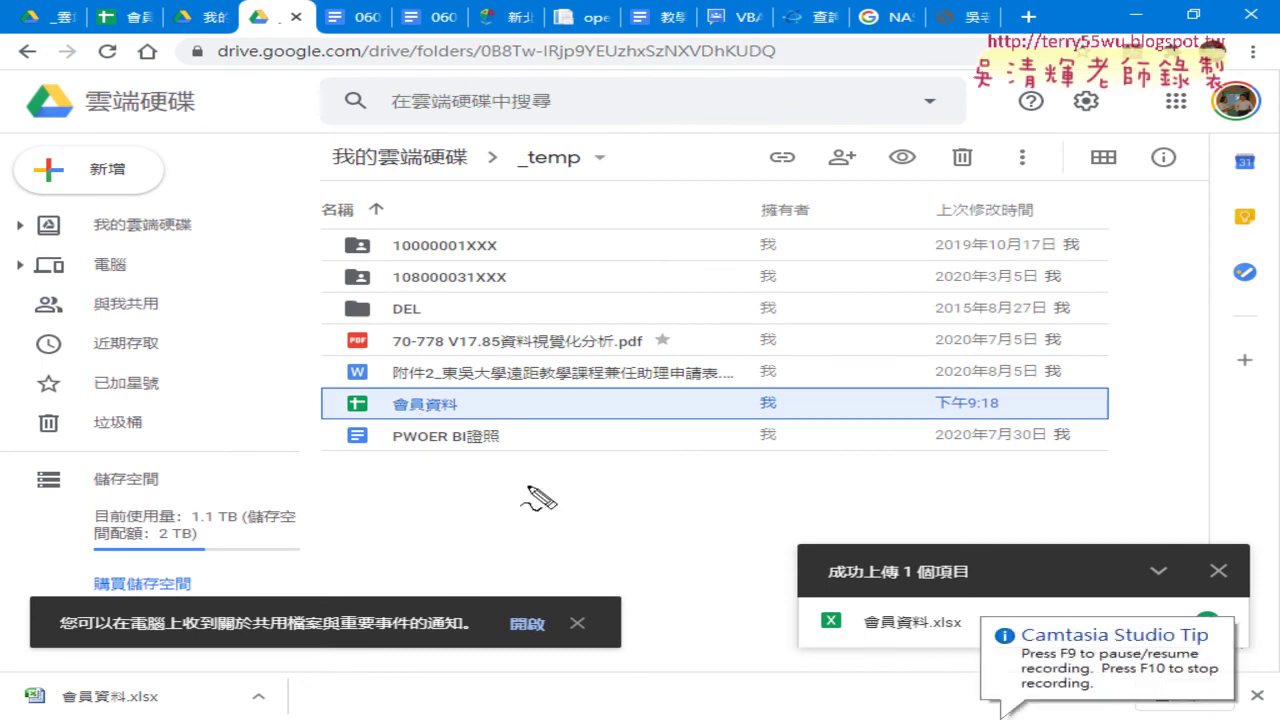
{"action": "mouse_move", "coordinate": [822, 650]}
{"action": "left_mouse_down"}
{"action": "mouse_move", "coordinate": [845, 640]}
{"action": "mouse_move", "coordinate": [845, 608]}
{"action": "left_mouse_up"}
{"action": "mouse_move", "coordinate": [747, 585]}
{"action": "left_mouse_down"}
{"action": "mouse_move", "coordinate": [766, 598]}
{"action": "mouse_move", "coordinate": [415, 428]}
{"action": "mouse_move", "coordinate": [445, 445]}
{"action": "left_mouse_up"}
{"action": "mouse_move", "coordinate": [378, 385]}
{"action": "left_mouse_down"}
{"action": "mouse_move", "coordinate": [390, 412]}
{"action": "mouse_move", "coordinate": [357, 426]}
{"action": "left_mouse_up"}
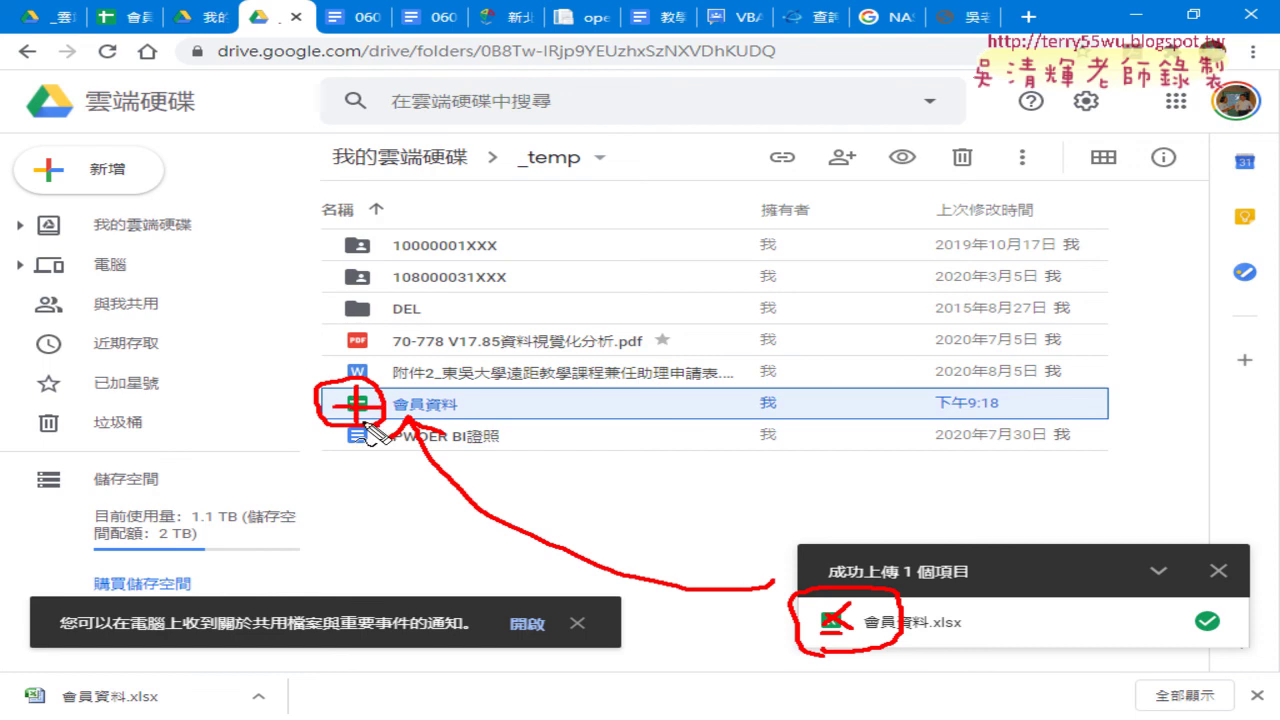
{"action": "key", "text": "Escape"}
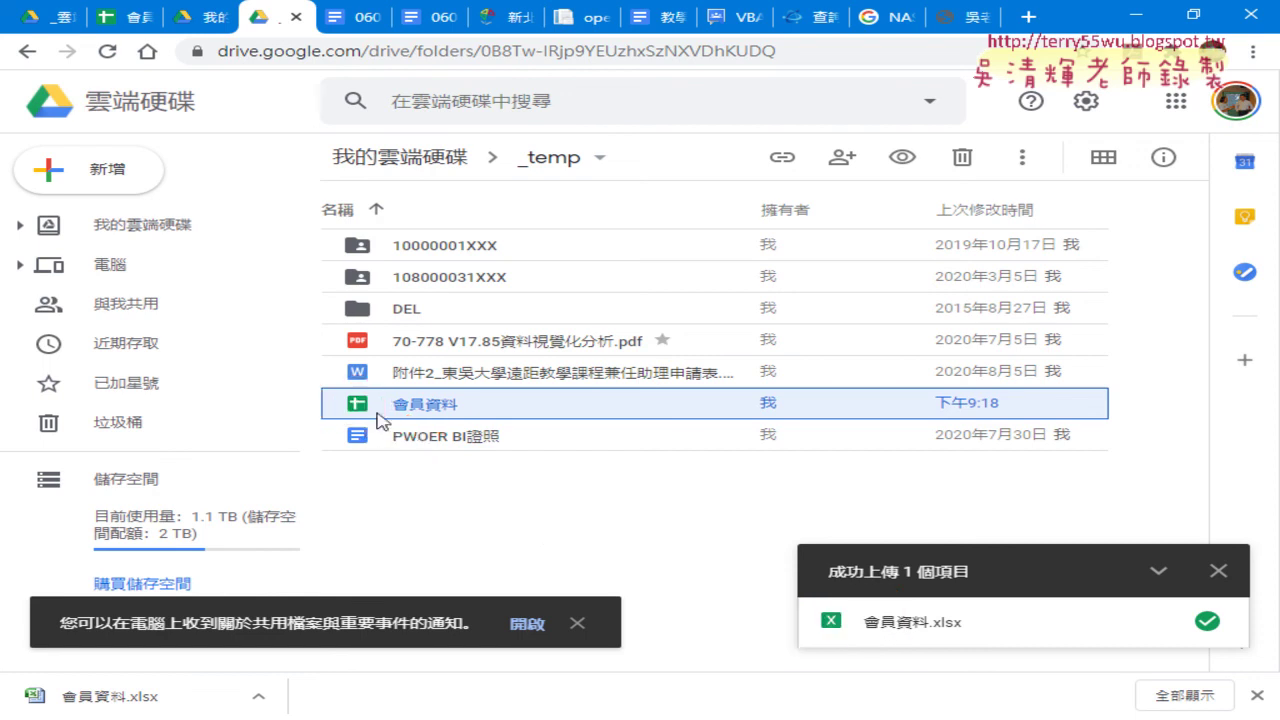
Open the converted 會員資料 sheet and bring up File > 發布到網路 (Publish to the web).
{"action": "double_click", "coordinate": [452, 412]}
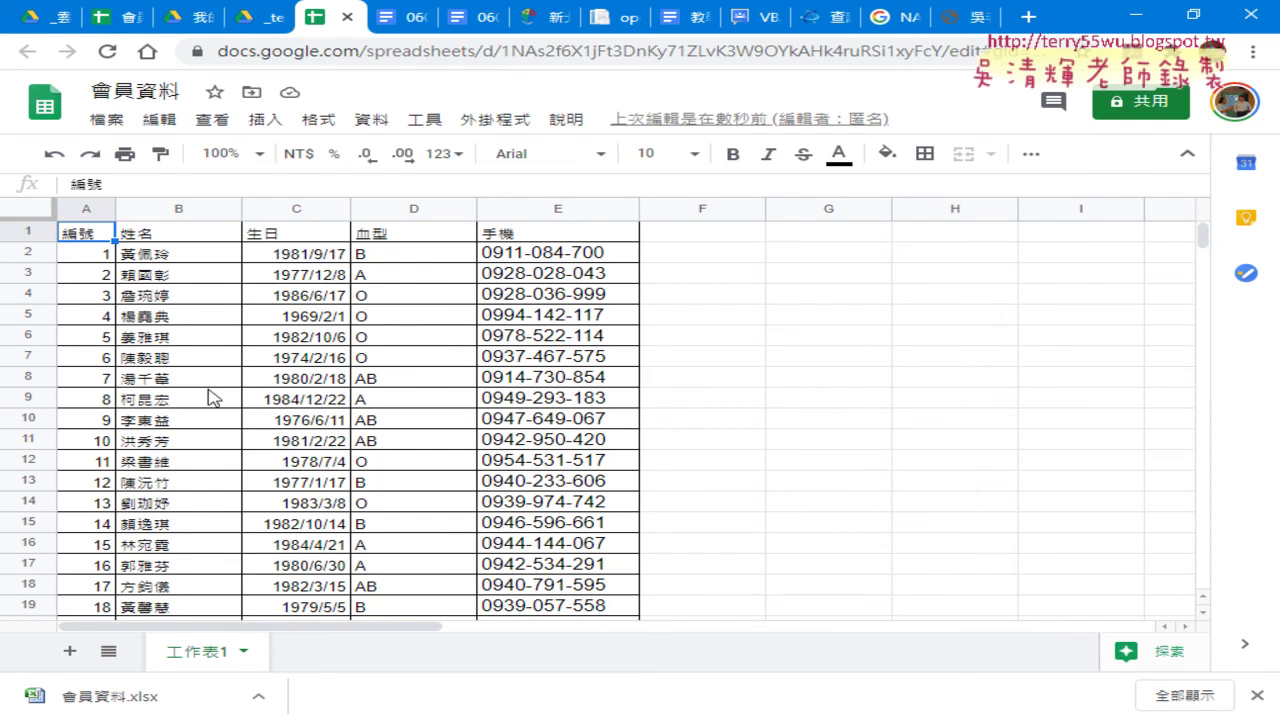
{"action": "left_click", "coordinate": [108, 120]}
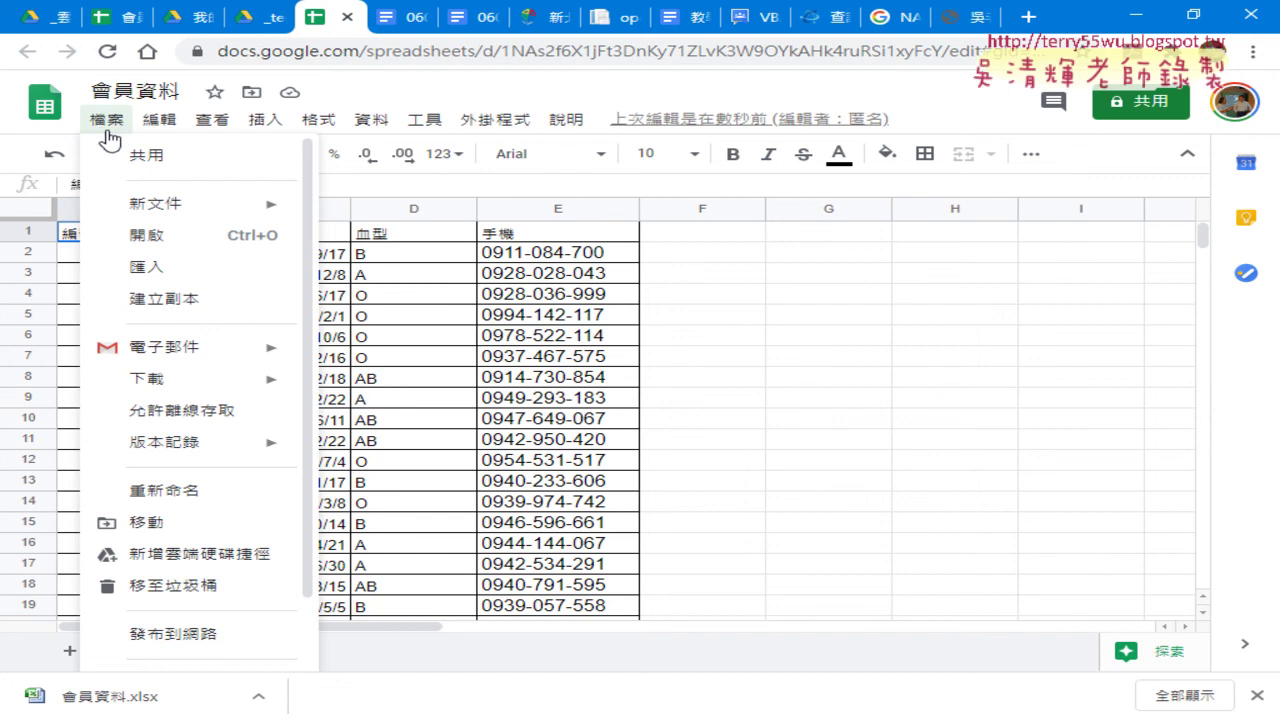
{"action": "scroll", "coordinate": [140, 245], "scroll_direction": "down", "scroll_amount": 1}
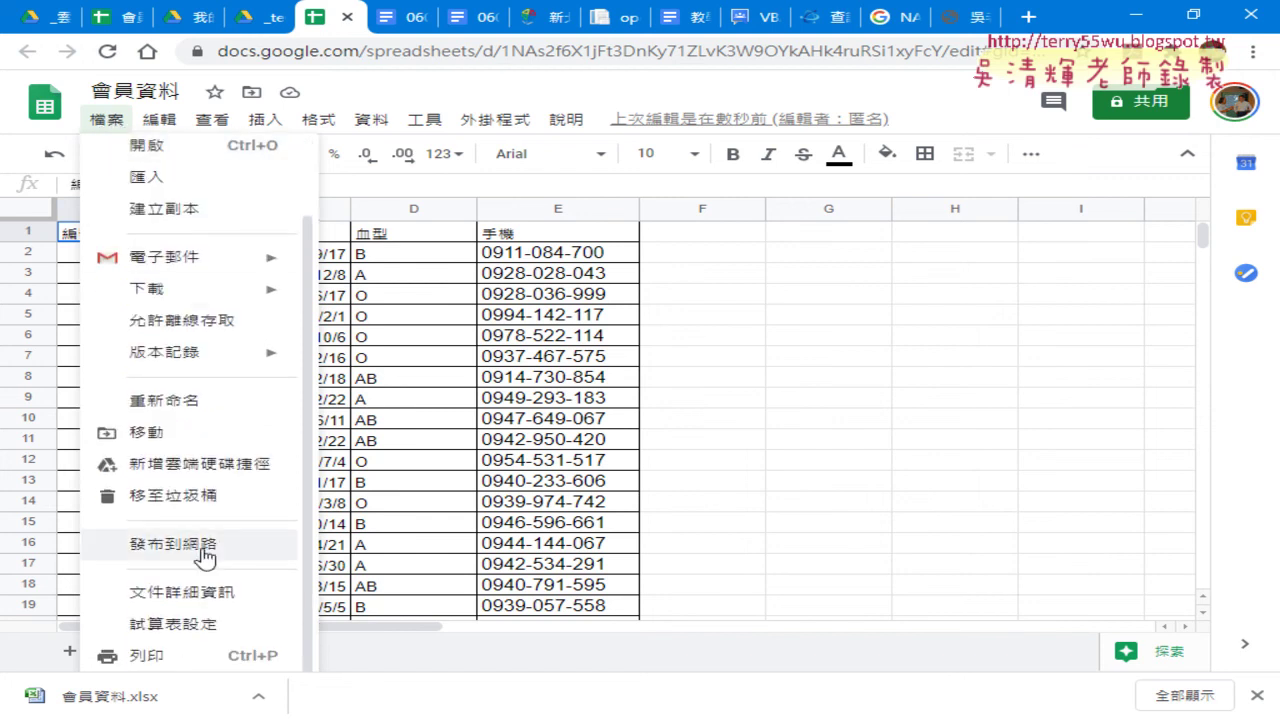
{"action": "left_click", "coordinate": [205, 548]}
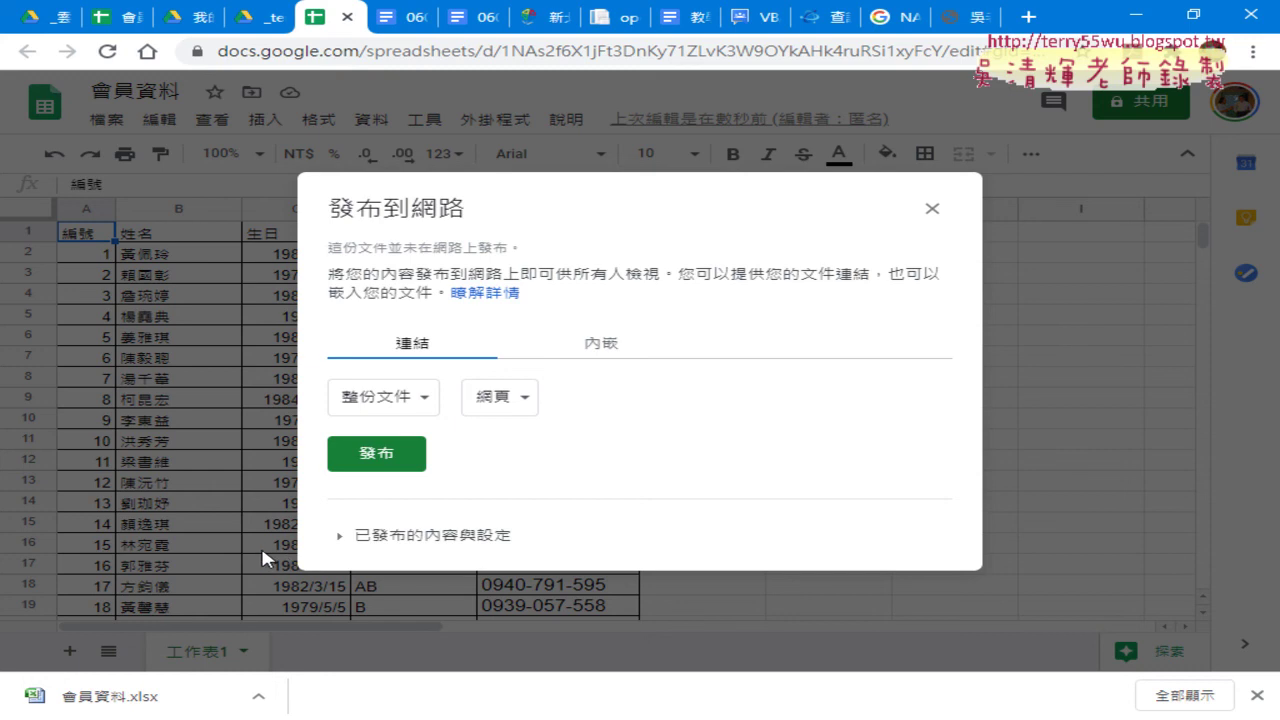
Limit publishing to the sheet 工作表1 only.
{"action": "left_click_drag", "start_coordinate": [352, 214], "coordinate": [393, 187]}
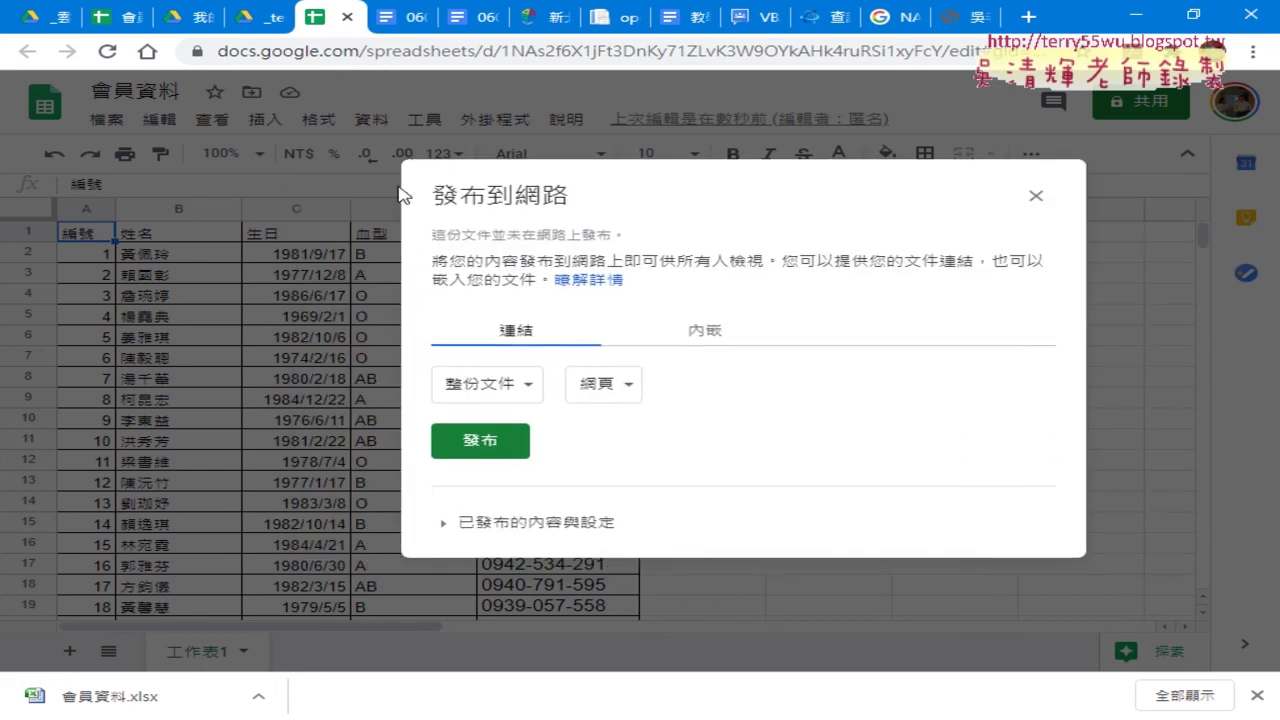
{"action": "left_click", "coordinate": [445, 375]}
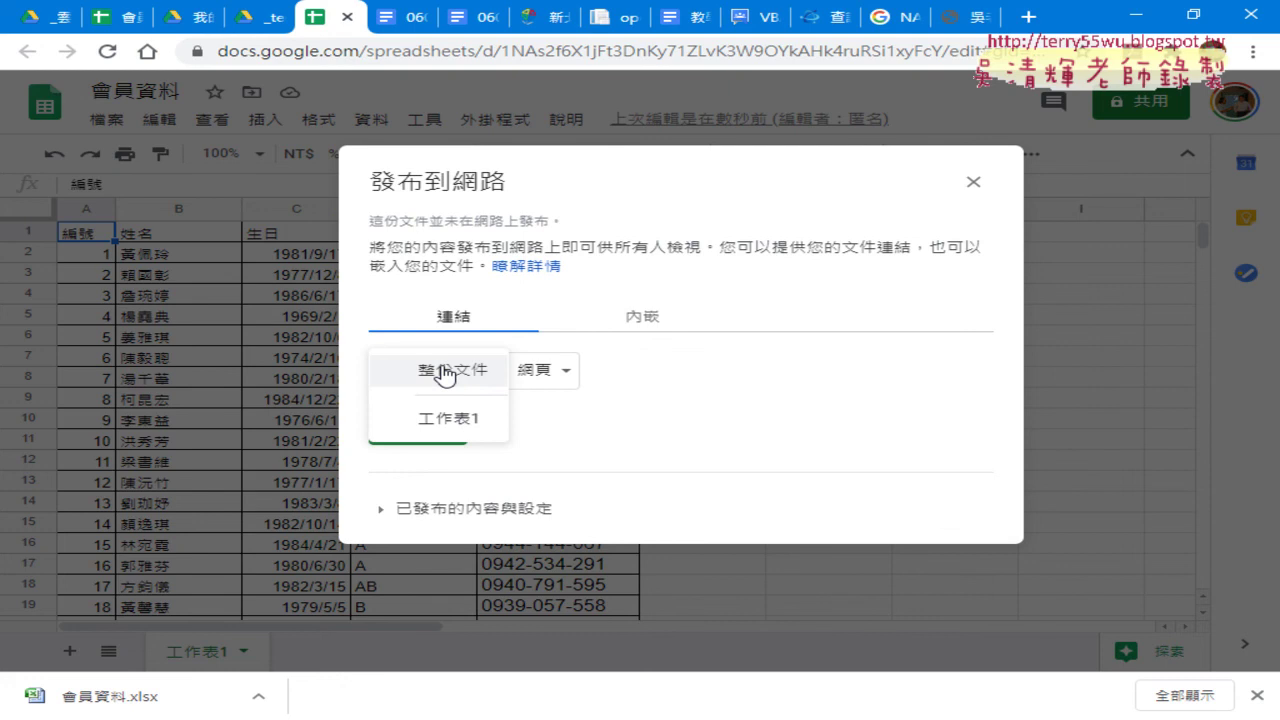
{"action": "left_click", "coordinate": [452, 420]}
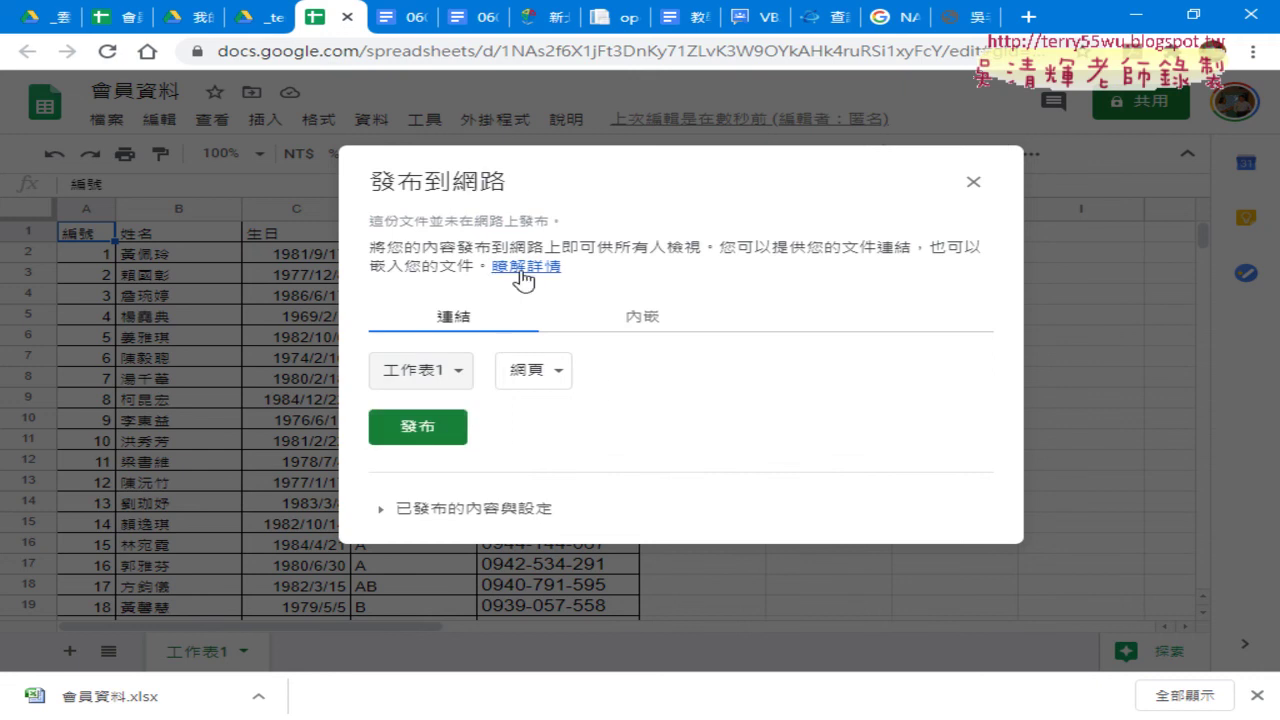
Set the publish format to 逗號分隔值 (.csv) and request publication with 發布.
{"action": "left_click", "coordinate": [555, 379]}
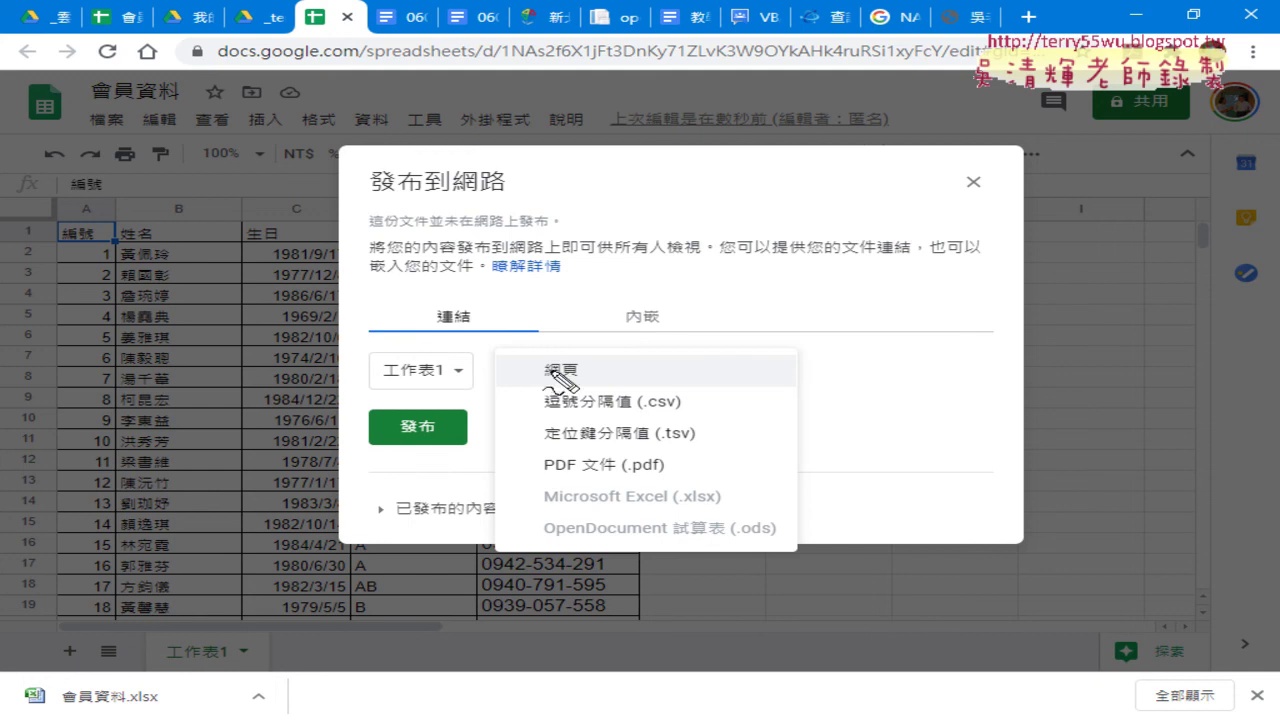
{"action": "left_click_drag", "start_coordinate": [586, 372], "coordinate": [578, 381]}
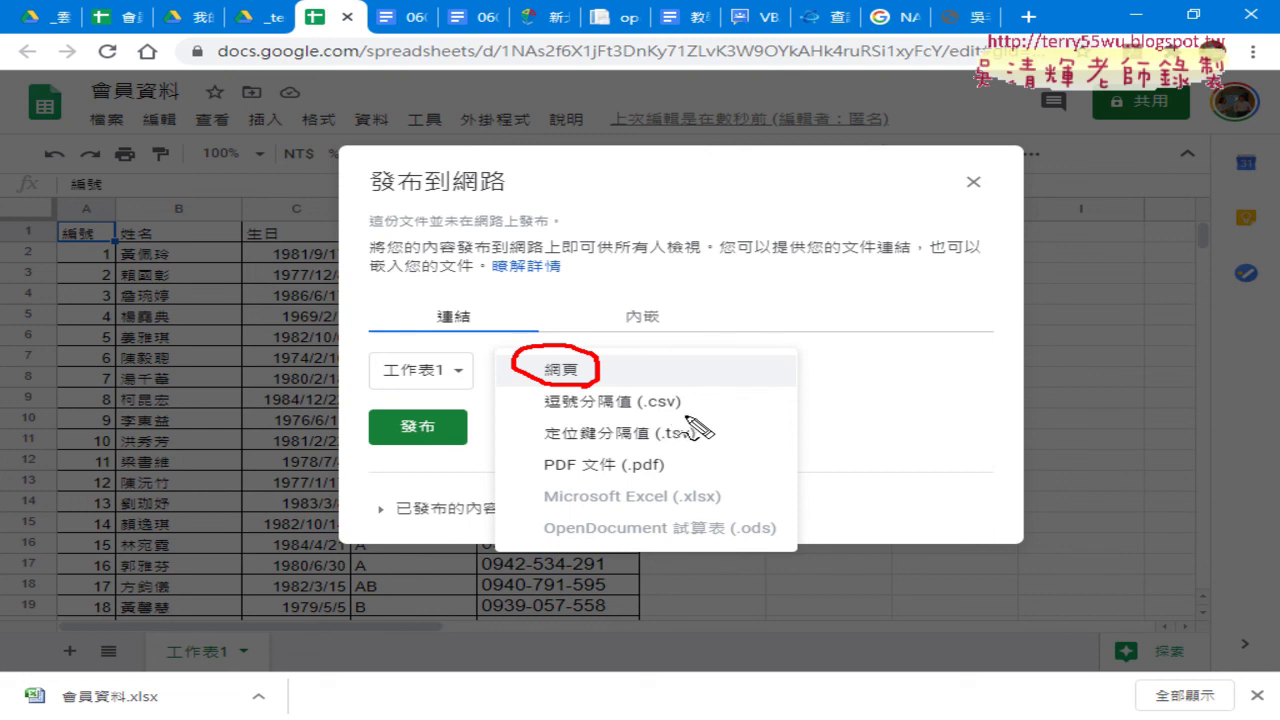
{"action": "mouse_move", "coordinate": [686, 408]}
{"action": "left_mouse_down"}
{"action": "mouse_move", "coordinate": [591, 412]}
{"action": "mouse_move", "coordinate": [720, 414]}
{"action": "left_mouse_up"}
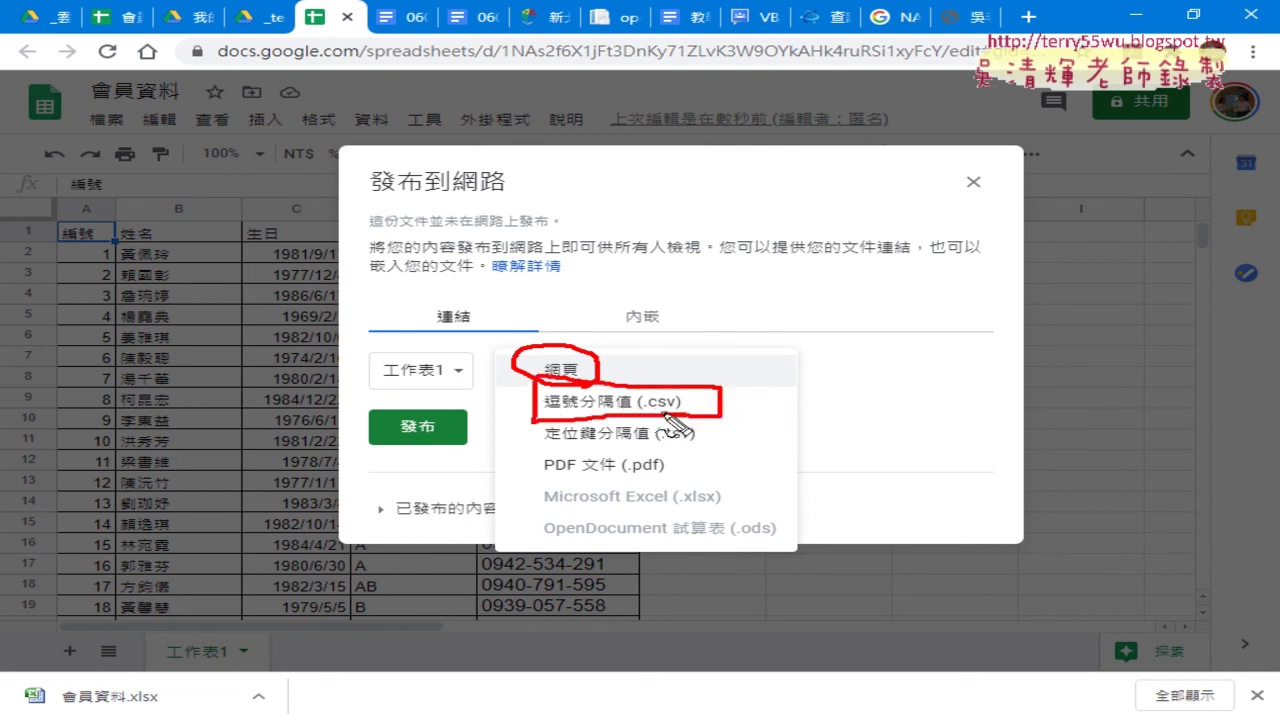
{"action": "mouse_move", "coordinate": [820, 380]}
{"action": "left_mouse_down"}
{"action": "mouse_move", "coordinate": [727, 400]}
{"action": "mouse_move", "coordinate": [742, 417]}
{"action": "left_mouse_up"}
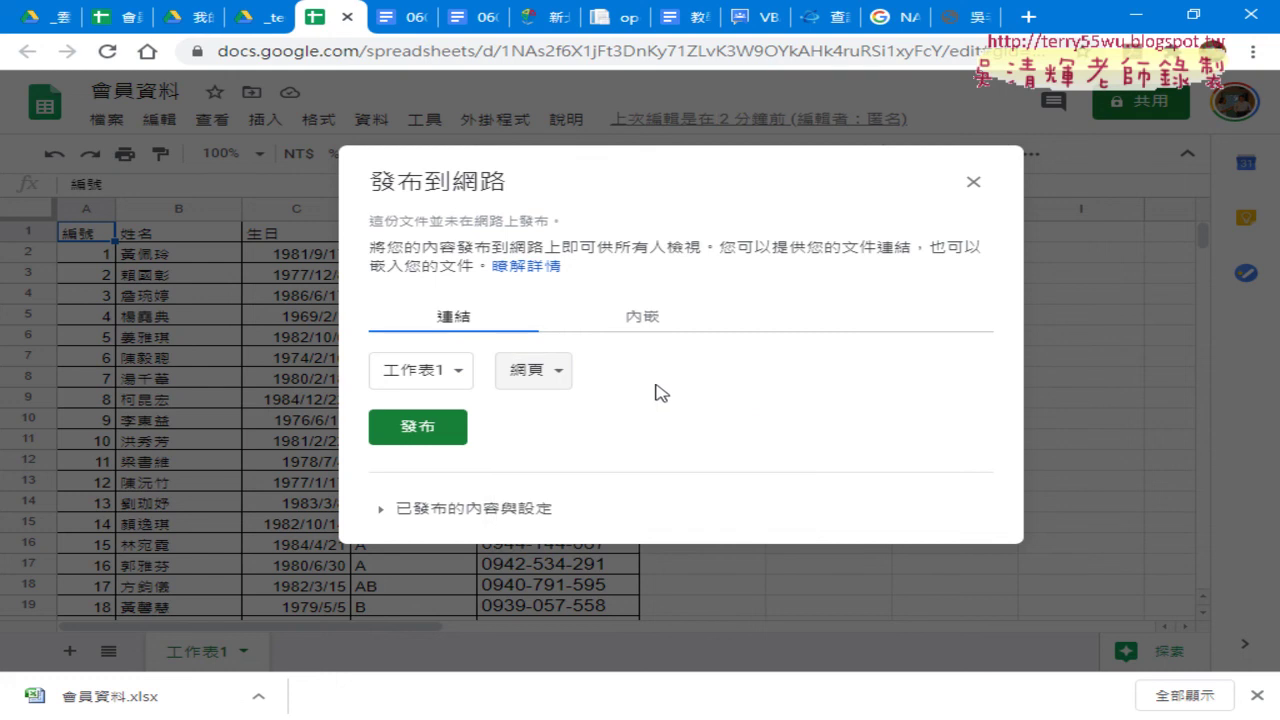
{"action": "left_click", "coordinate": [542, 368]}
{"action": "left_click", "coordinate": [588, 402]}
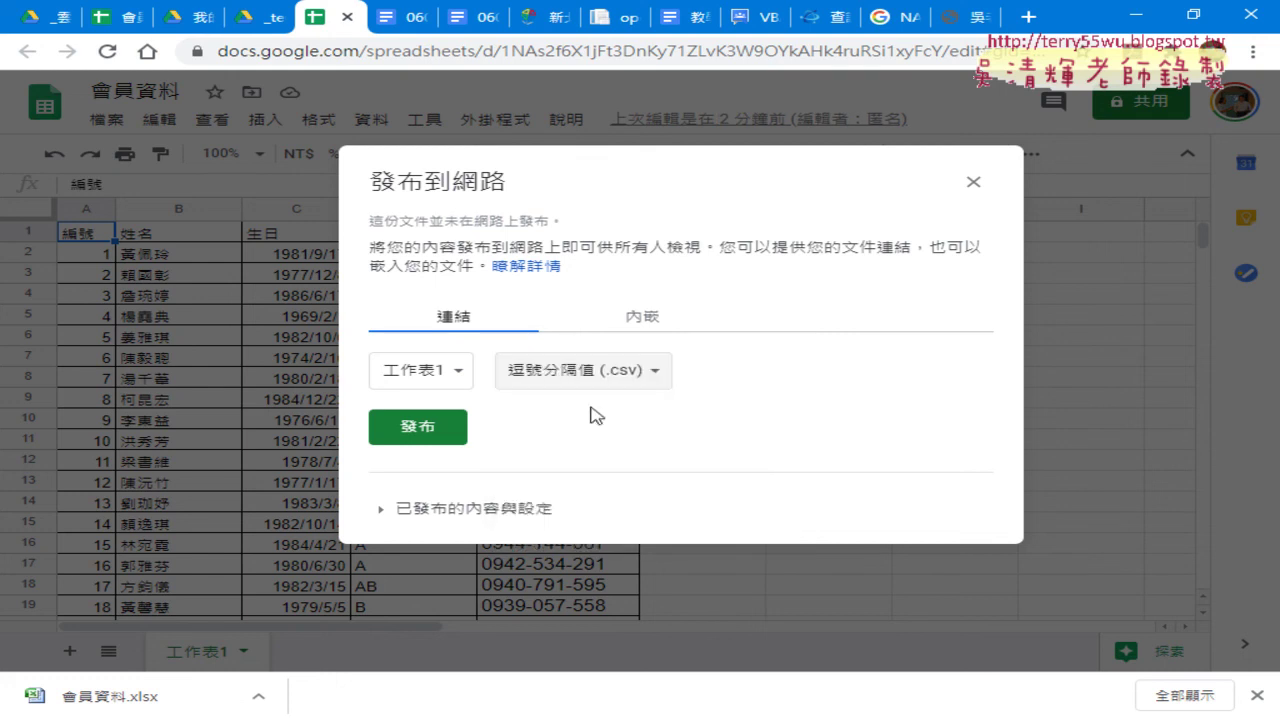
{"action": "left_click", "coordinate": [422, 432]}
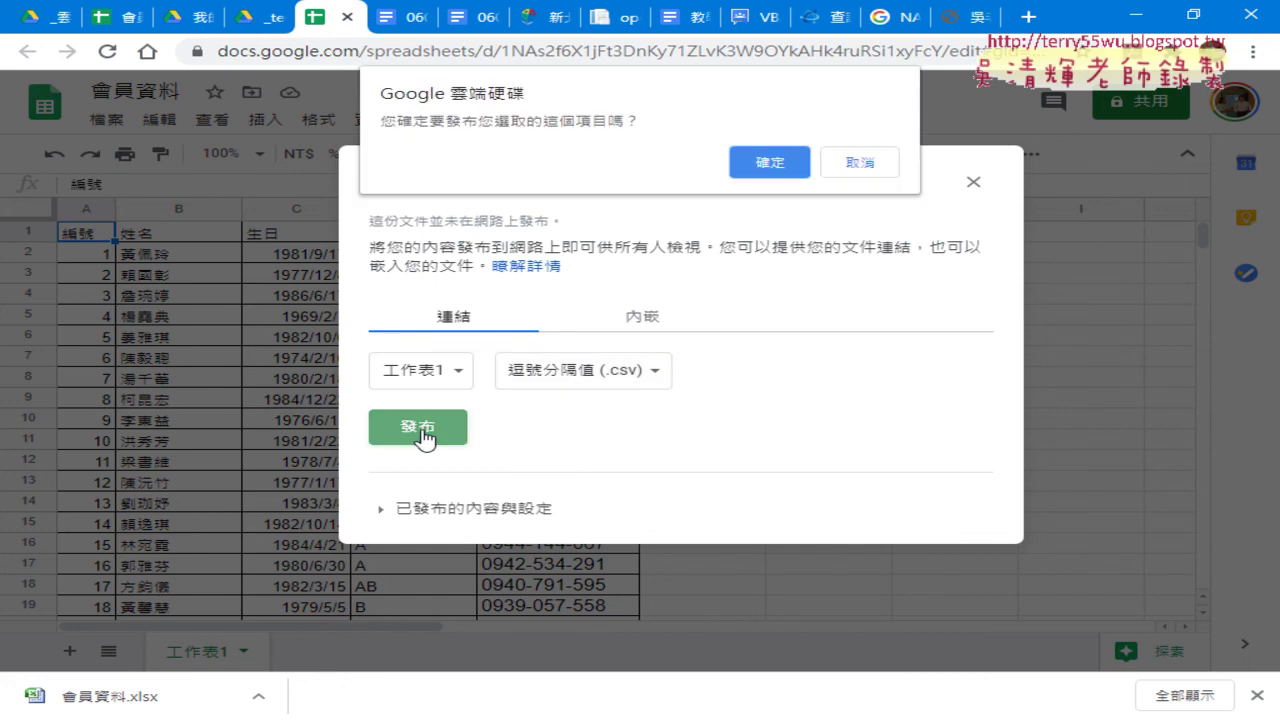
Confirm publishing 工作表1 and copy the generated CSV link.
{"action": "left_click", "coordinate": [776, 168]}
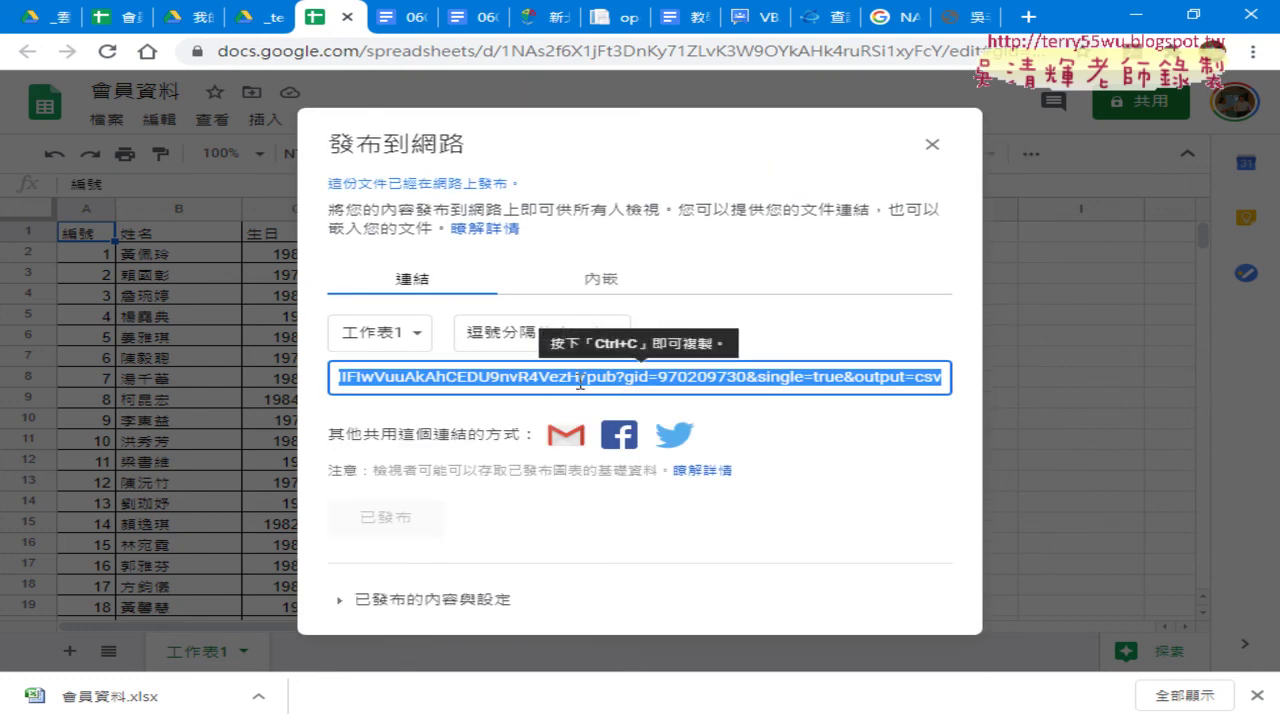
{"action": "right_click", "coordinate": [668, 381]}
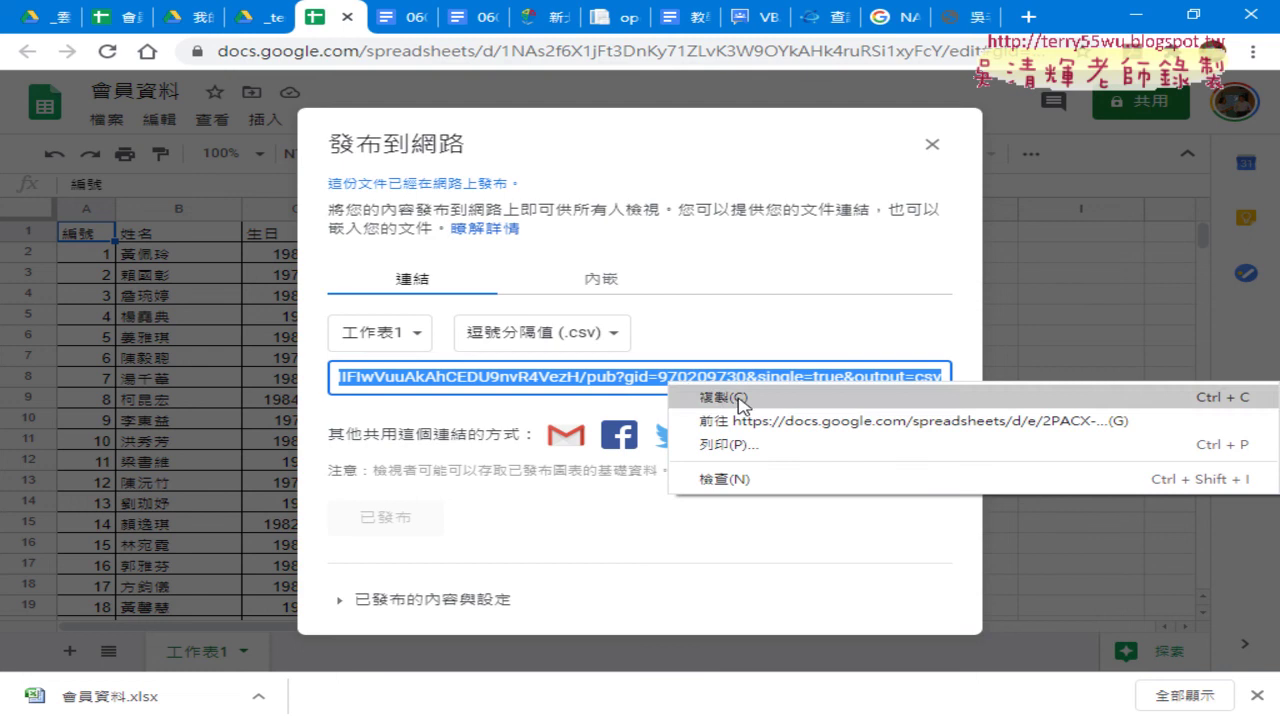
{"action": "left_click", "coordinate": [738, 399]}
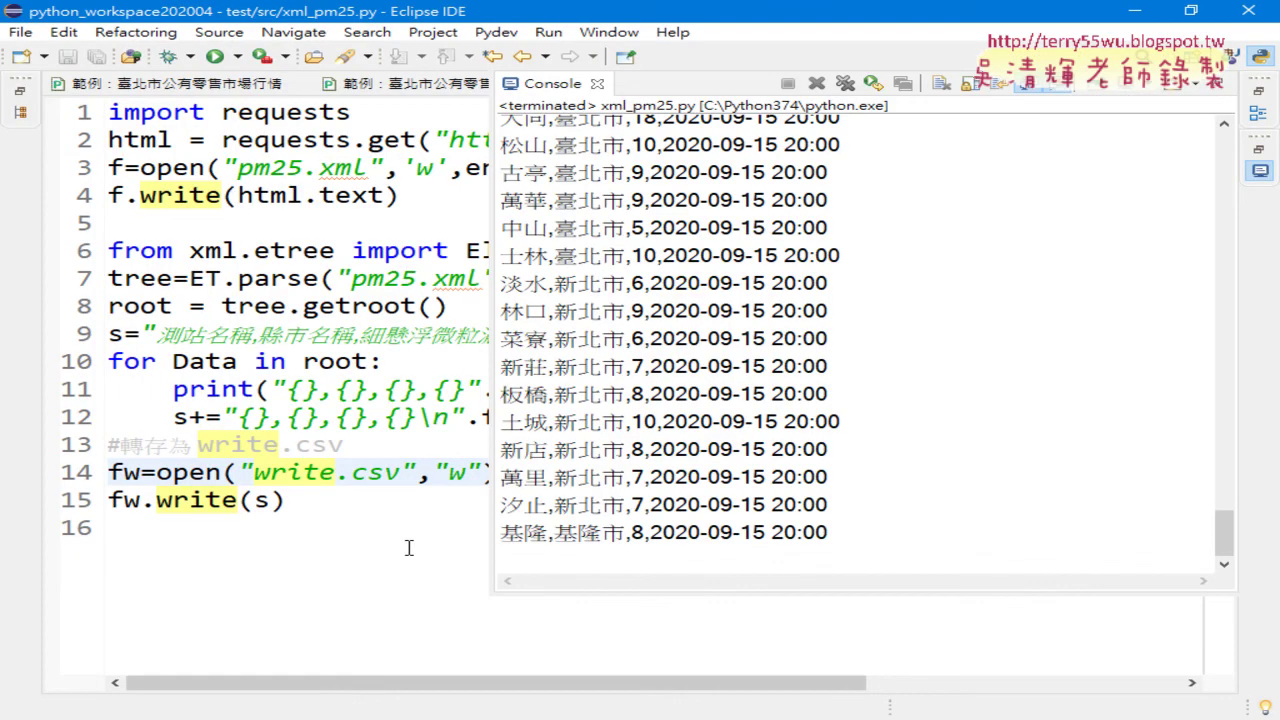
In the json_pm25 script, comment out lines 4–11 with Ctrl+/.
{"action": "left_click", "coordinate": [319, 307]}
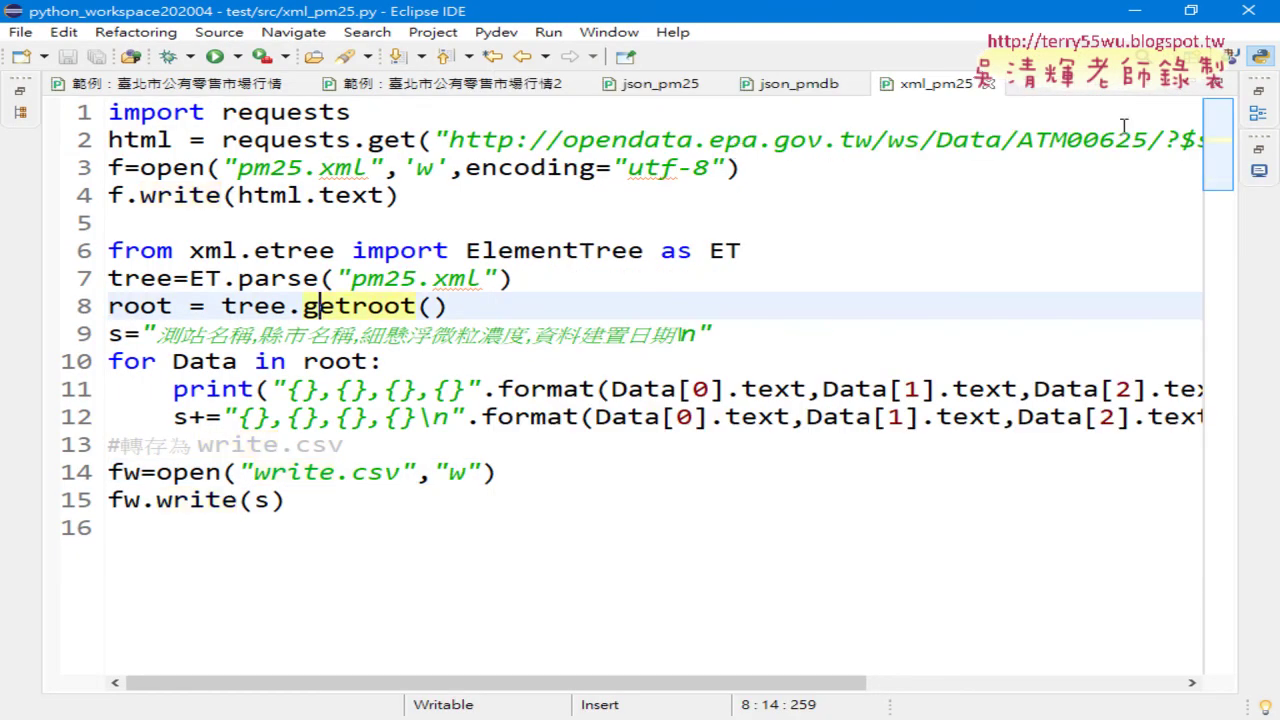
{"action": "left_click", "coordinate": [193, 86]}
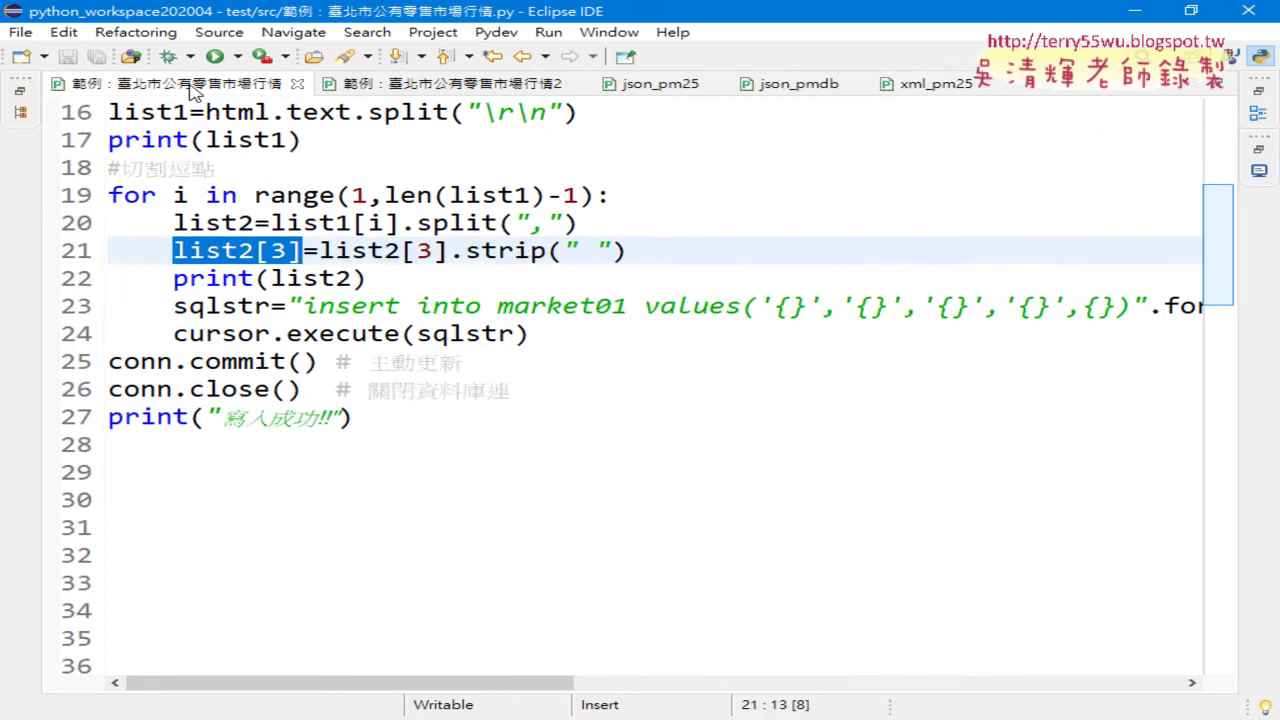
{"action": "scroll", "coordinate": [440, 275], "scroll_direction": "up", "scroll_amount": 4}
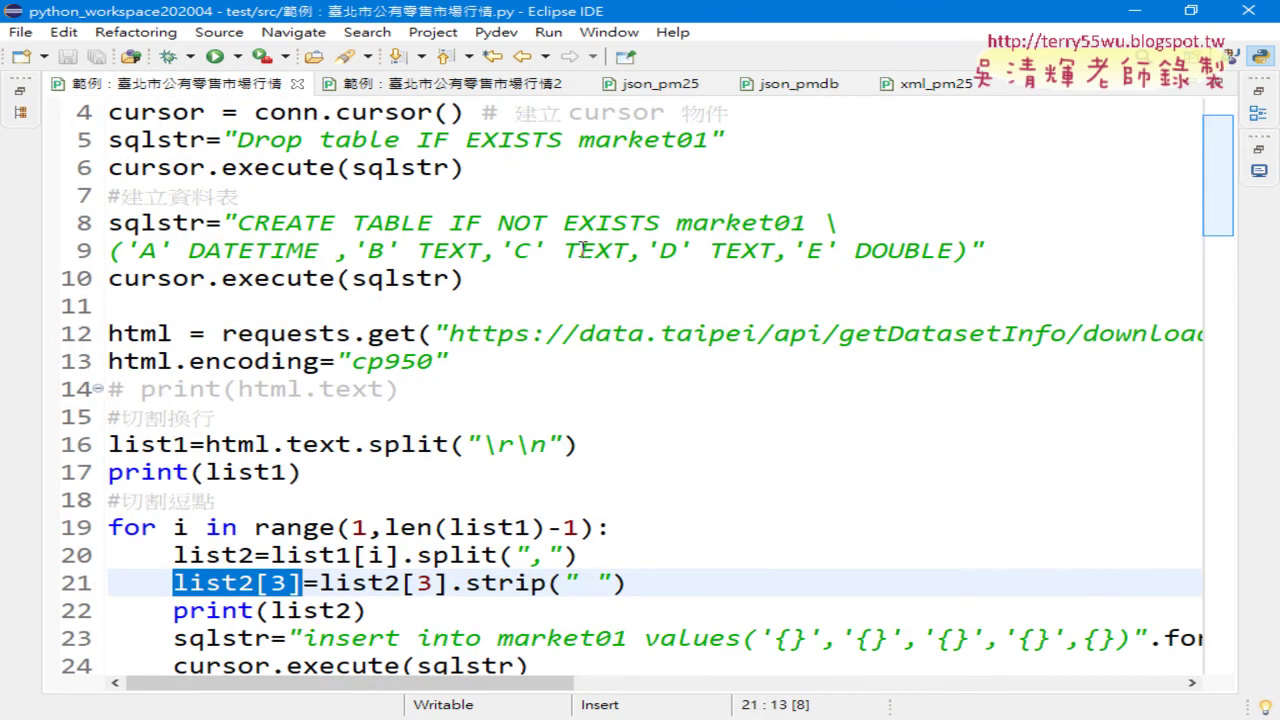
{"action": "scroll", "coordinate": [583, 248], "scroll_direction": "up", "scroll_amount": 1}
{"action": "left_click", "coordinate": [470, 84]}
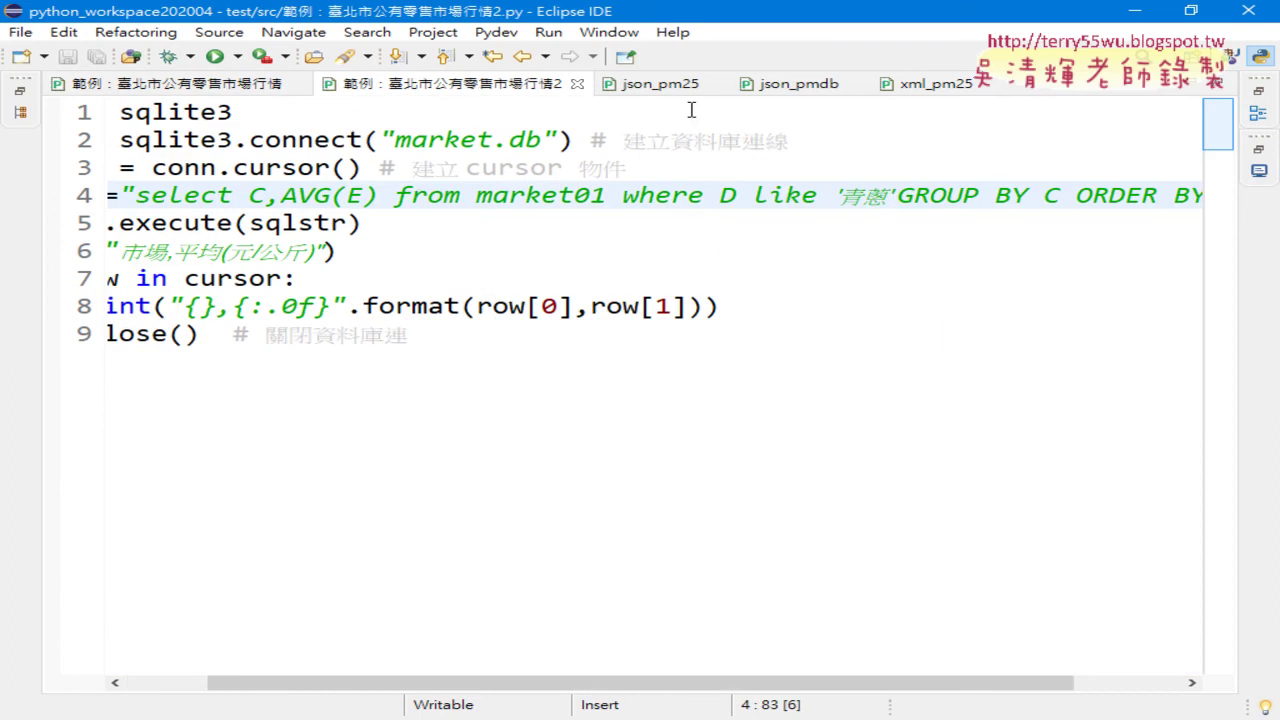
{"action": "left_click", "coordinate": [668, 86]}
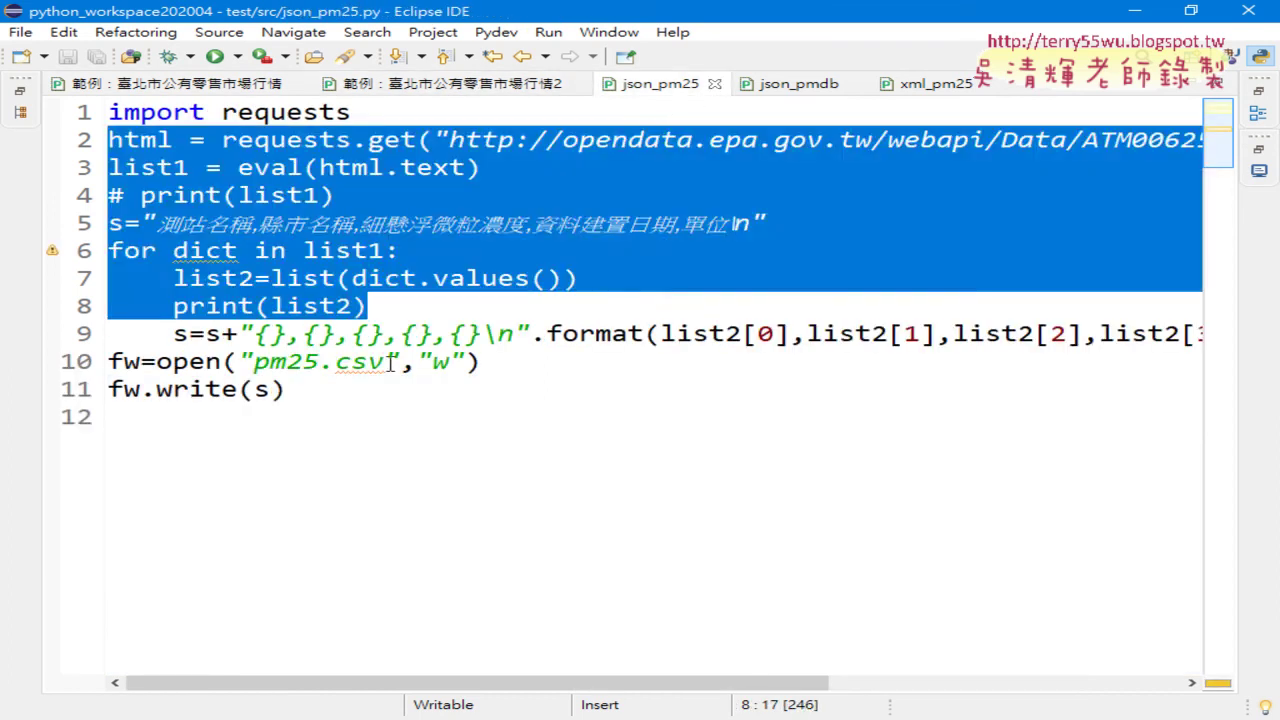
{"action": "left_click_drag", "start_coordinate": [395, 388], "coordinate": [106, 195]}
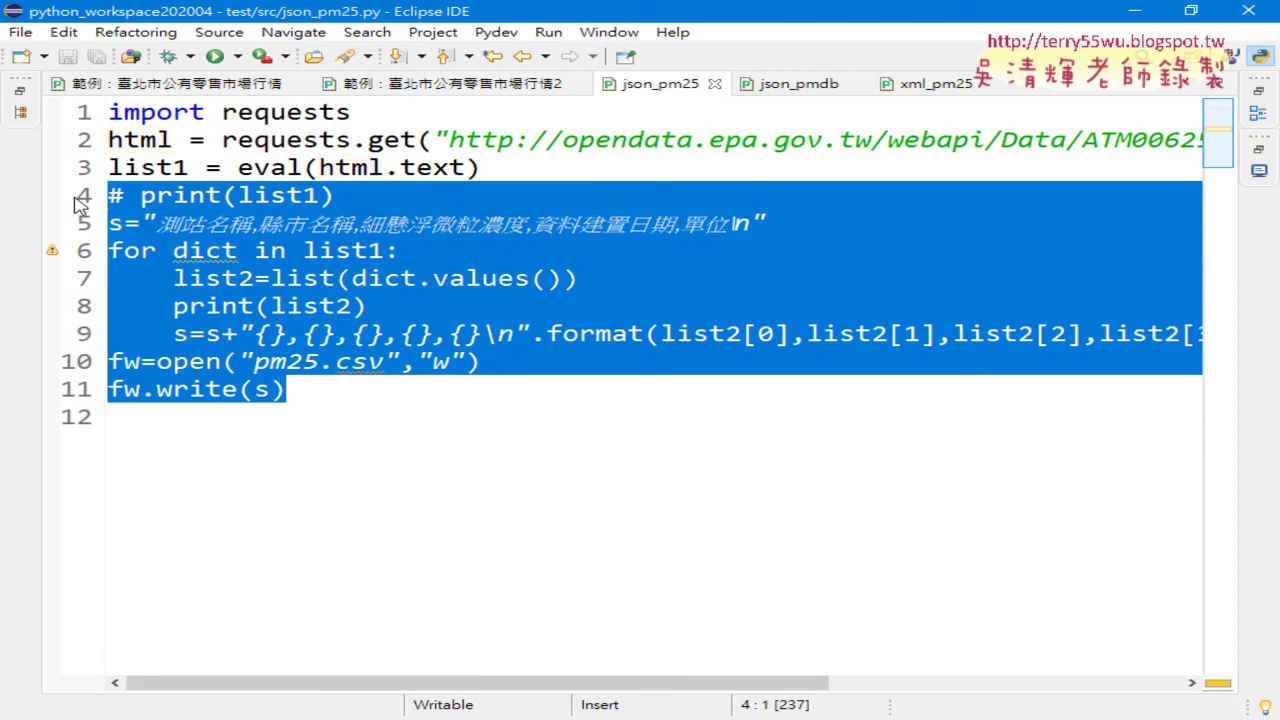
{"action": "key", "text": "ctrl+slash"}
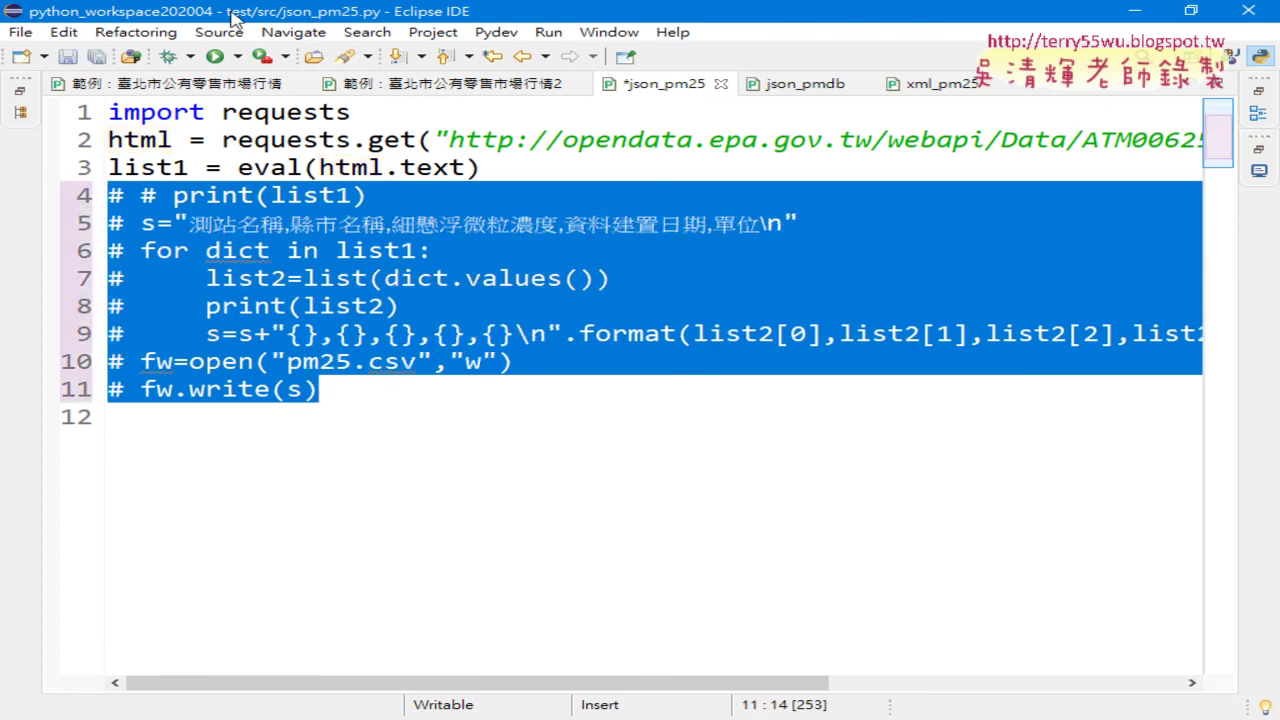
Replace the old URL on line 2 with the published Google Sheets CSV link.
{"action": "mouse_move", "coordinate": [450, 140]}
{"action": "left_mouse_down"}
{"action": "mouse_move", "coordinate": [1197, 145]}
{"action": "mouse_move", "coordinate": [1164, 152]}
{"action": "left_mouse_up"}
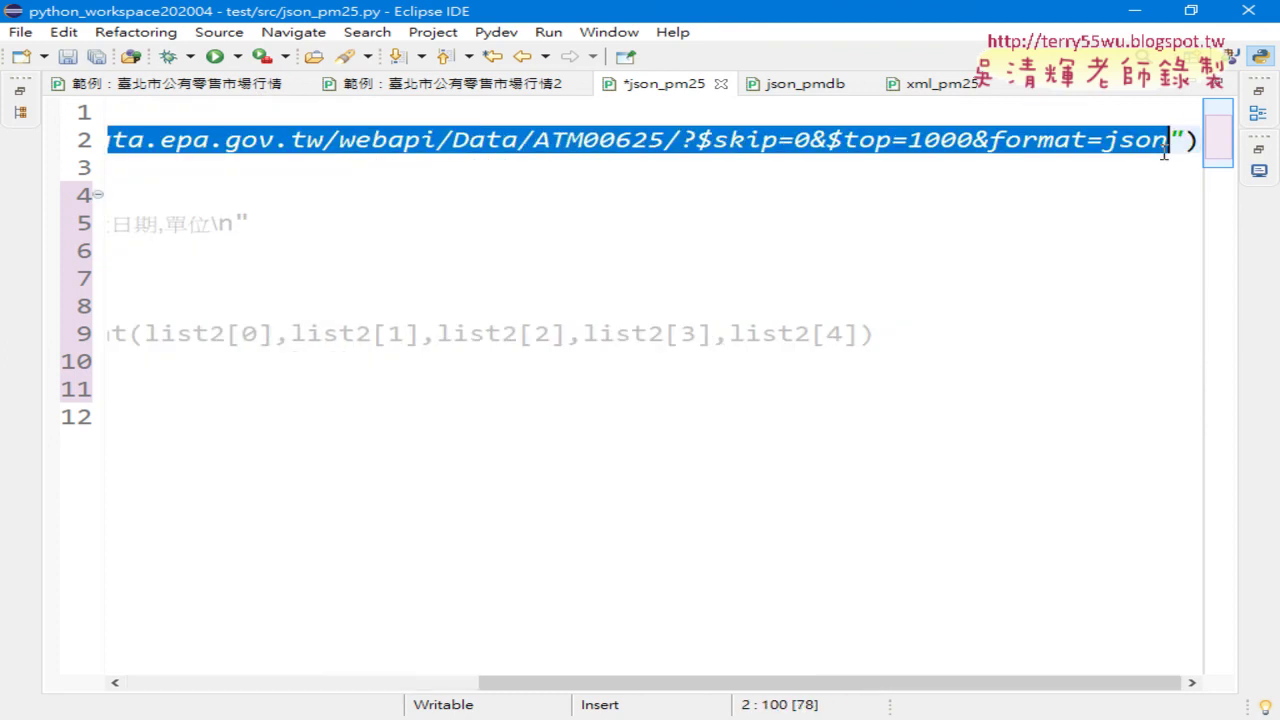
{"action": "key", "text": "ctrl+v"}
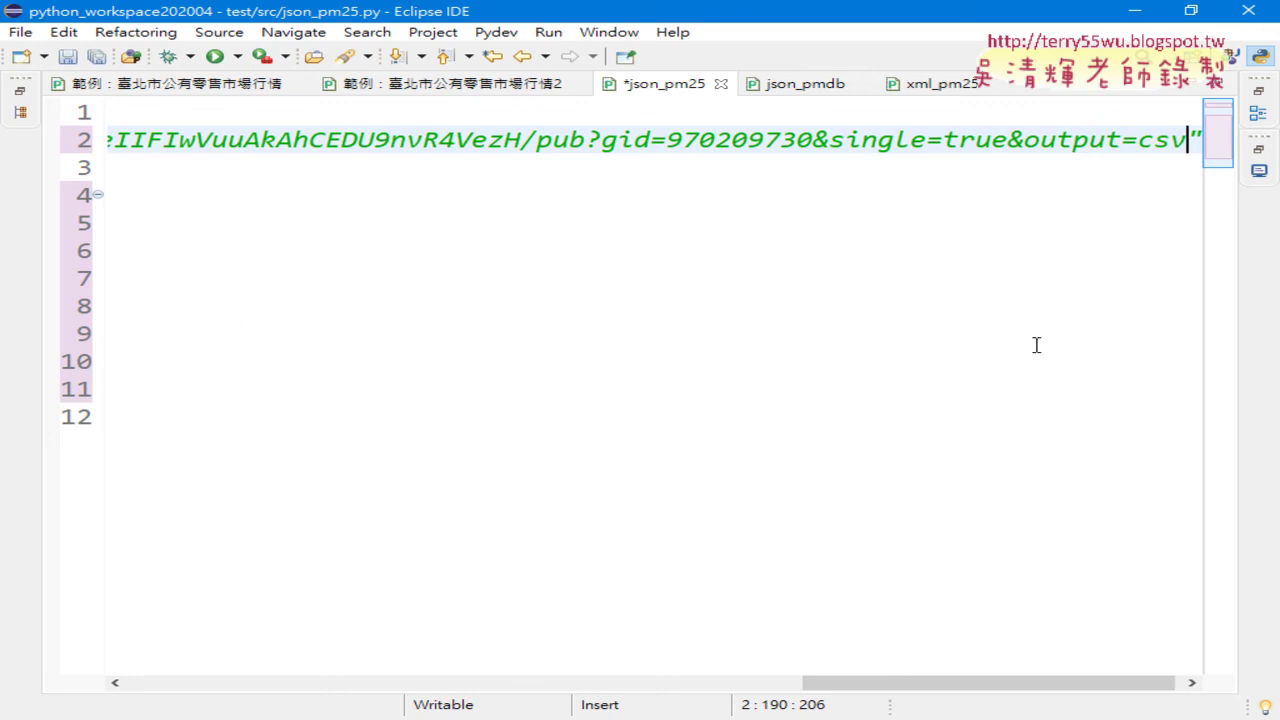
{"action": "left_click_drag", "start_coordinate": [894, 683], "coordinate": [114, 683]}
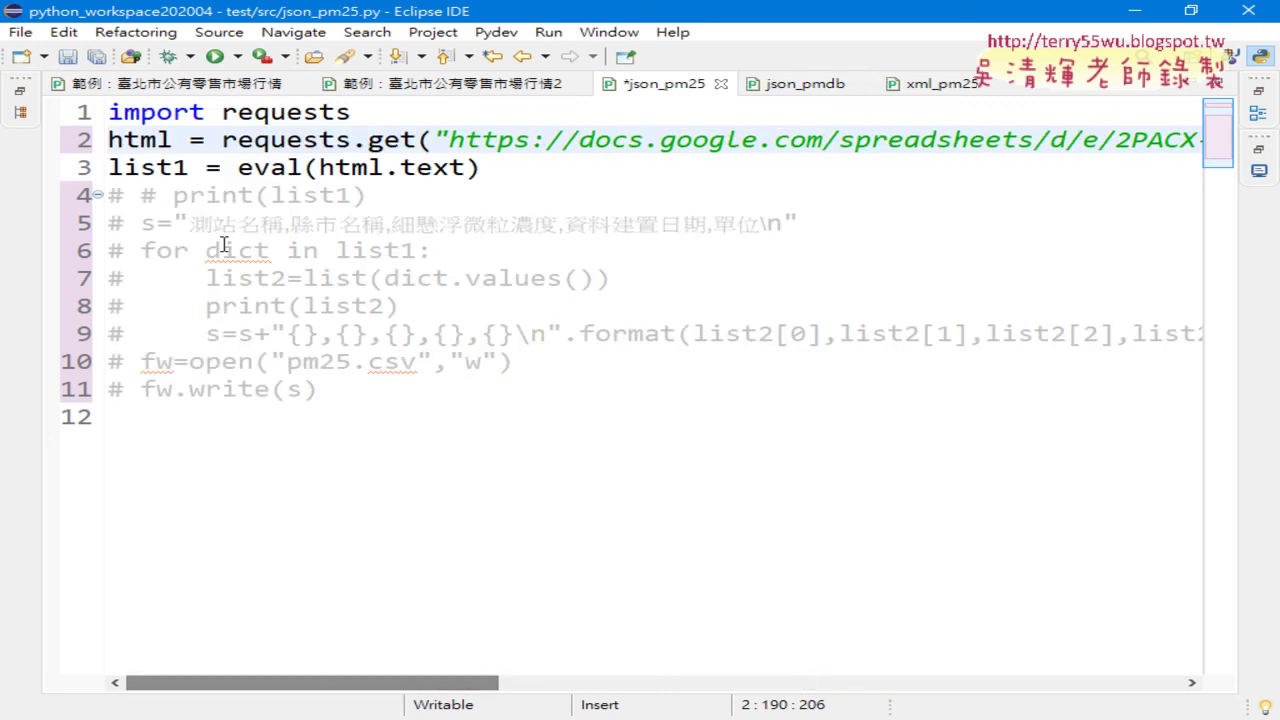
Strip 'eval(', its closing parenthesis, and 'list1 = ' from line 3.
{"action": "left_click_drag", "start_coordinate": [238, 167], "coordinate": [320, 167]}
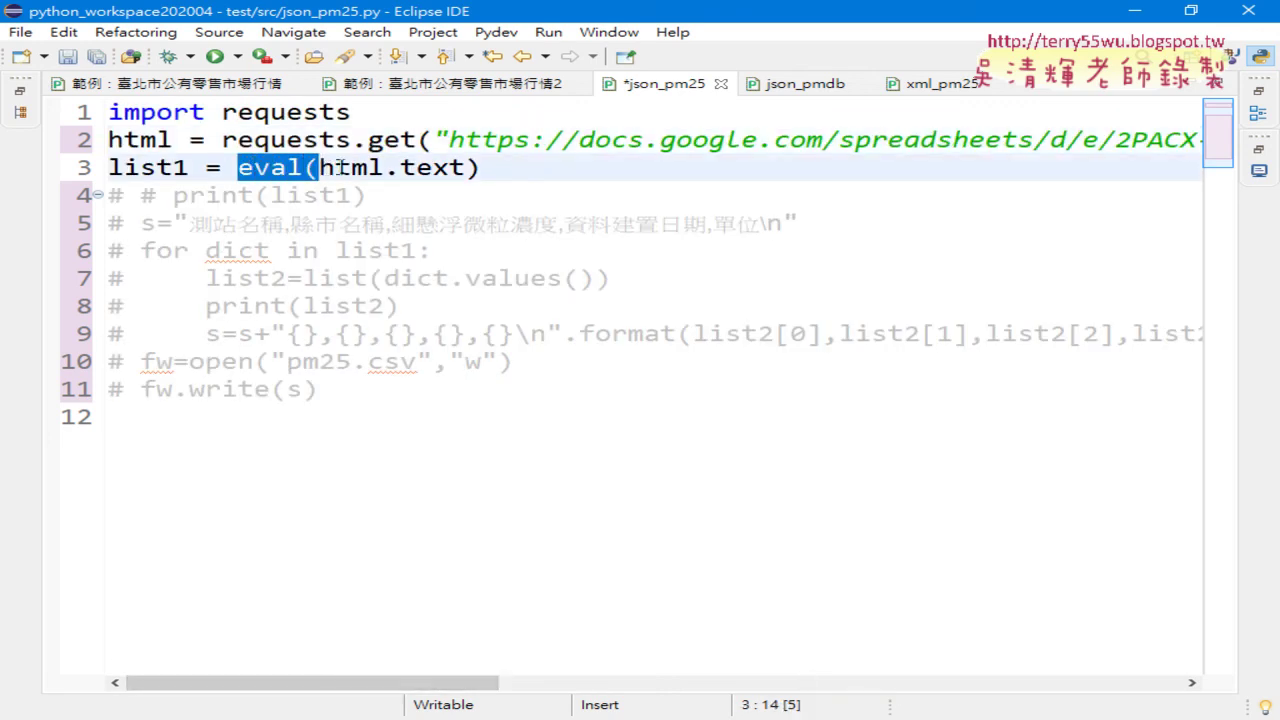
{"action": "key", "text": "BackSpace"}
{"action": "key", "text": "ctrl+Right"}
{"action": "key", "text": "End"}
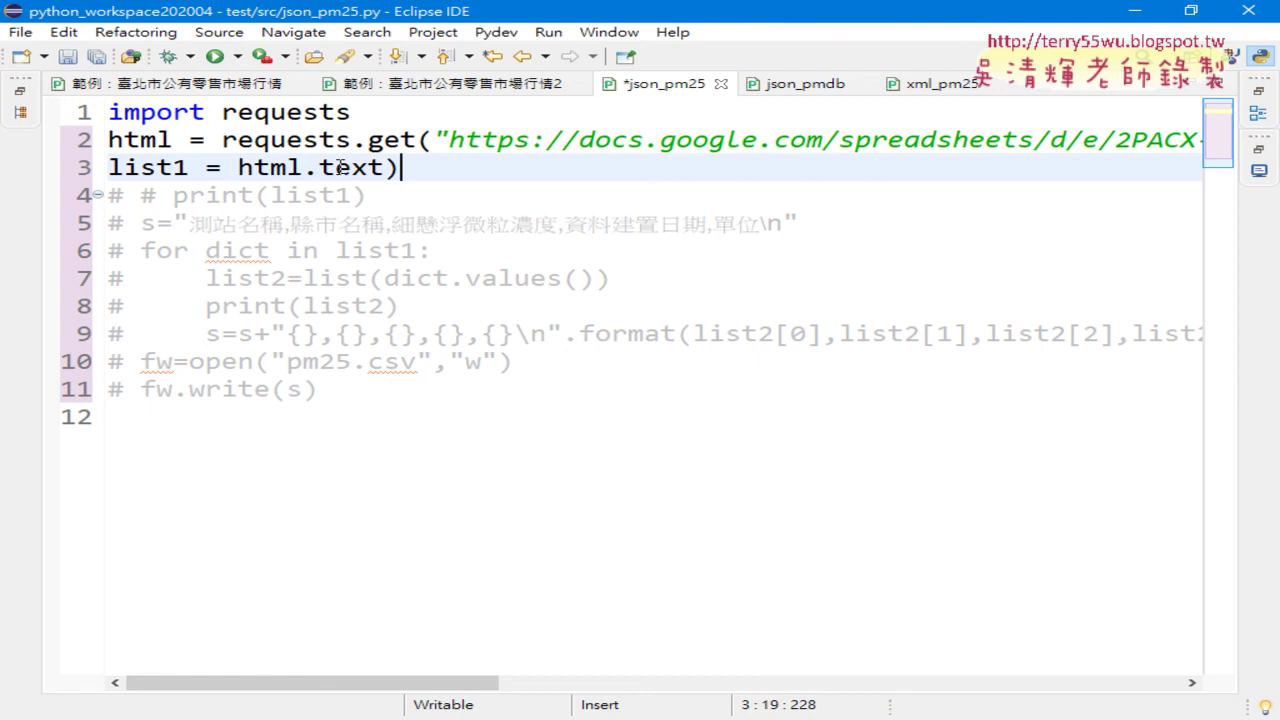
{"action": "key", "text": "Left"}
{"action": "key", "text": "Delete"}
{"action": "key", "text": "Left"}
{"action": "key", "text": "Left"}
{"action": "key", "text": "Left"}
{"action": "key", "text": "Left"}
{"action": "key", "text": "Left"}
{"action": "key", "text": "Left"}
{"action": "key", "text": "BackSpace"}
{"action": "key", "text": "Delete"}
{"action": "key", "text": "Delete"}
{"action": "key", "text": "Delete"}
{"action": "key", "text": "Delete"}
{"action": "key", "text": "Delete"}
{"action": "key", "text": "Delete"}
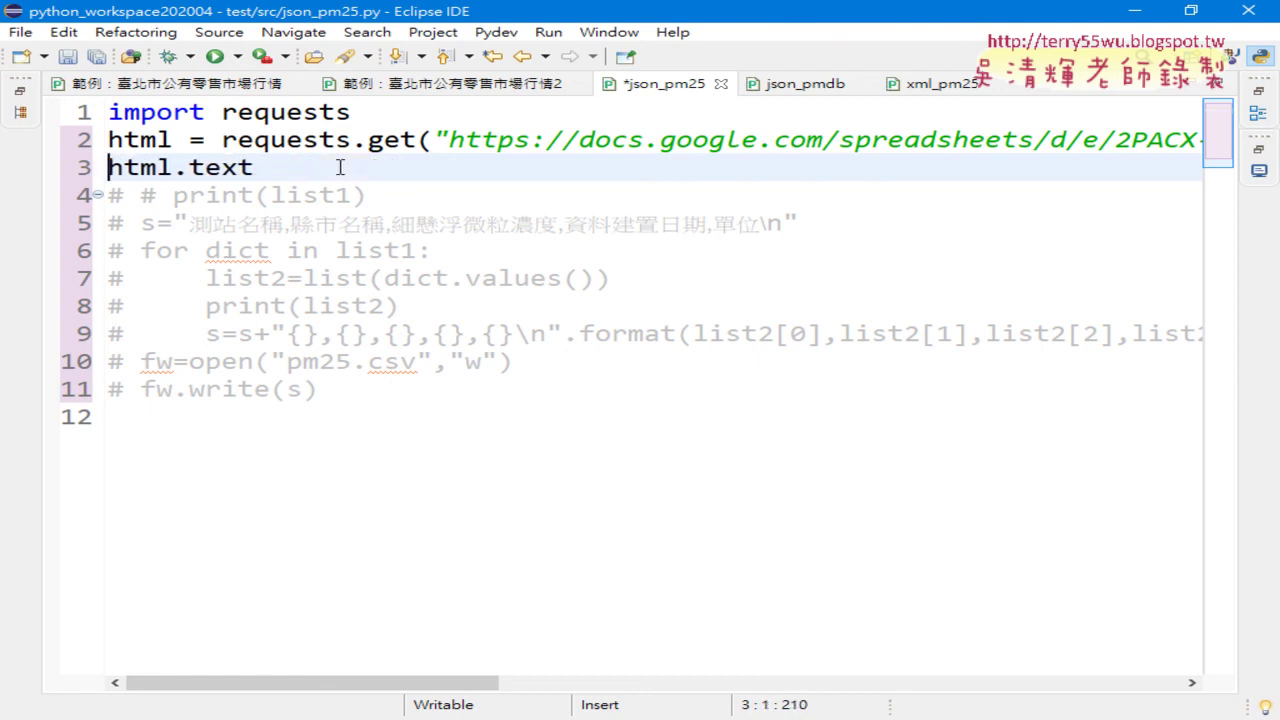
Wrap html.text in print() so line 3 reads print(html.text).
{"action": "type", "text": "print("}
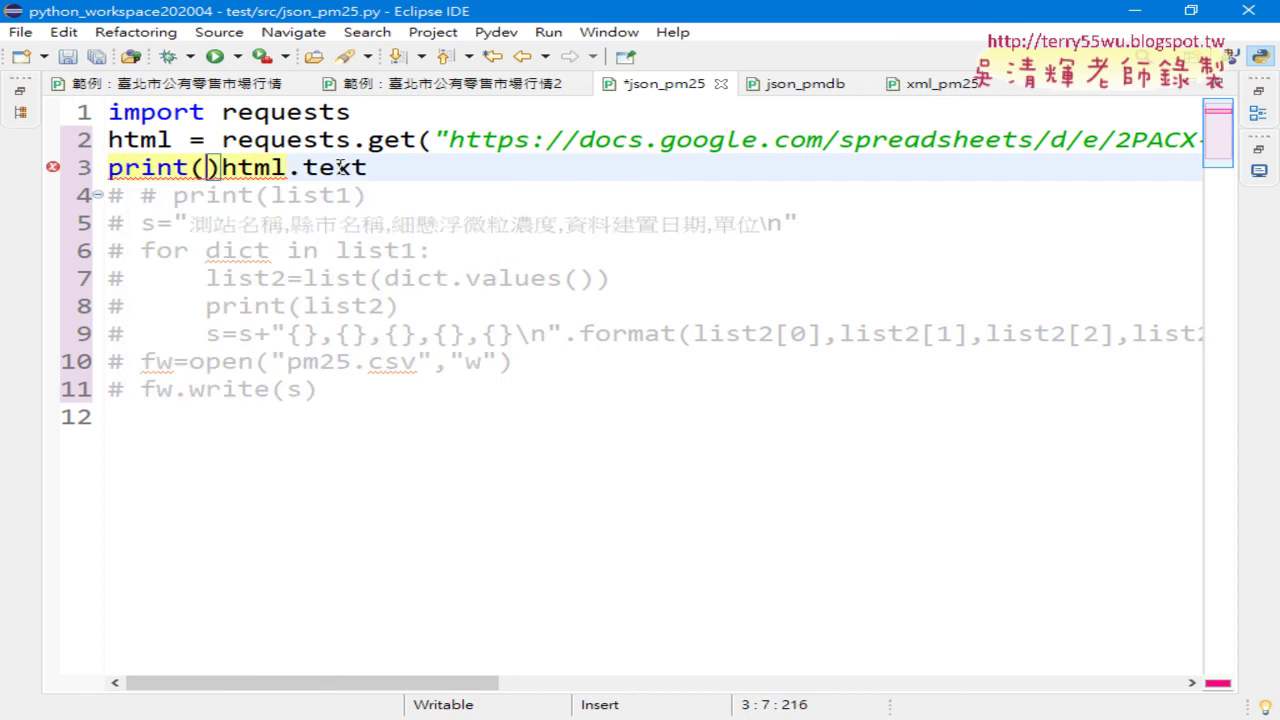
{"action": "key", "text": "Delete"}
{"action": "key", "text": "Right"}
{"action": "key", "text": "Right"}
{"action": "key", "text": "Right"}
{"action": "key", "text": "Right"}
{"action": "key", "text": "Right"}
{"action": "key", "text": "Right"}
{"action": "key", "text": "Right"}
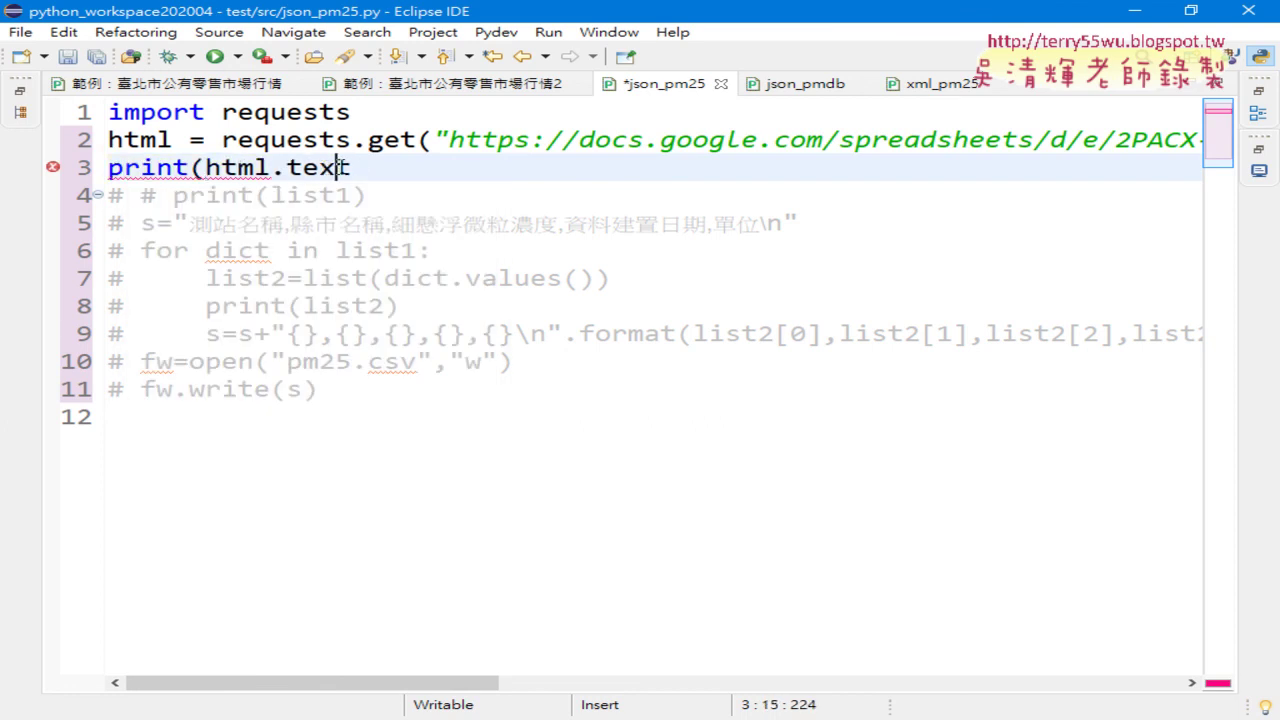
{"action": "key", "text": "Right"}
{"action": "key", "text": "Right"}
{"action": "key", "text": "Left"}
{"action": "type", "text": ")"}
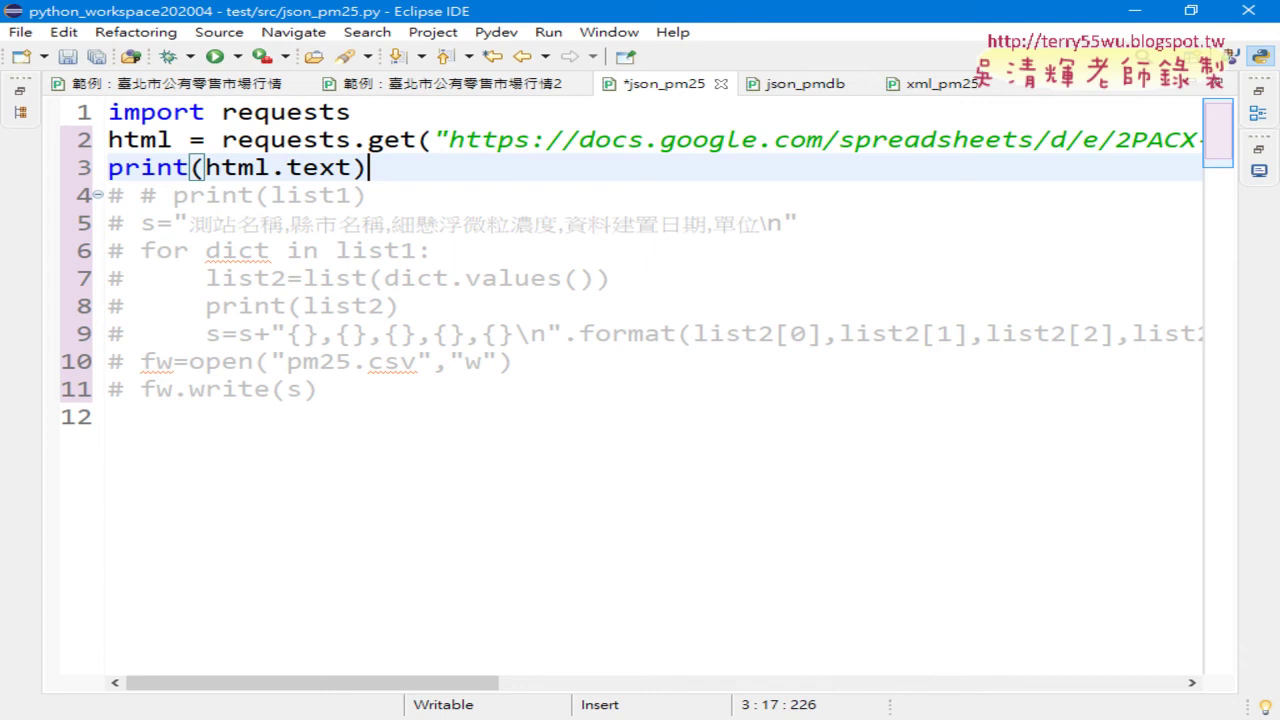
Save and run json_pm25.py, then inspect the garbled member CSV rows in the Console.
{"action": "left_click", "coordinate": [214, 56]}
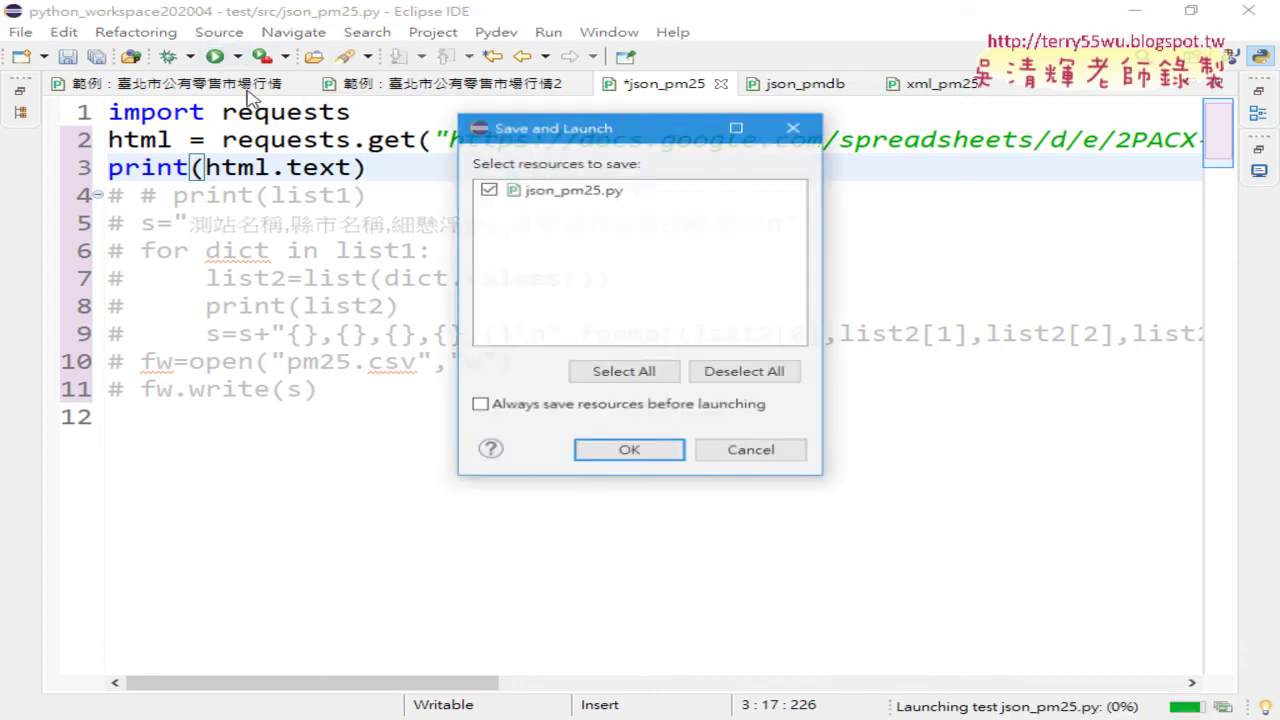
{"action": "left_click", "coordinate": [628, 452]}
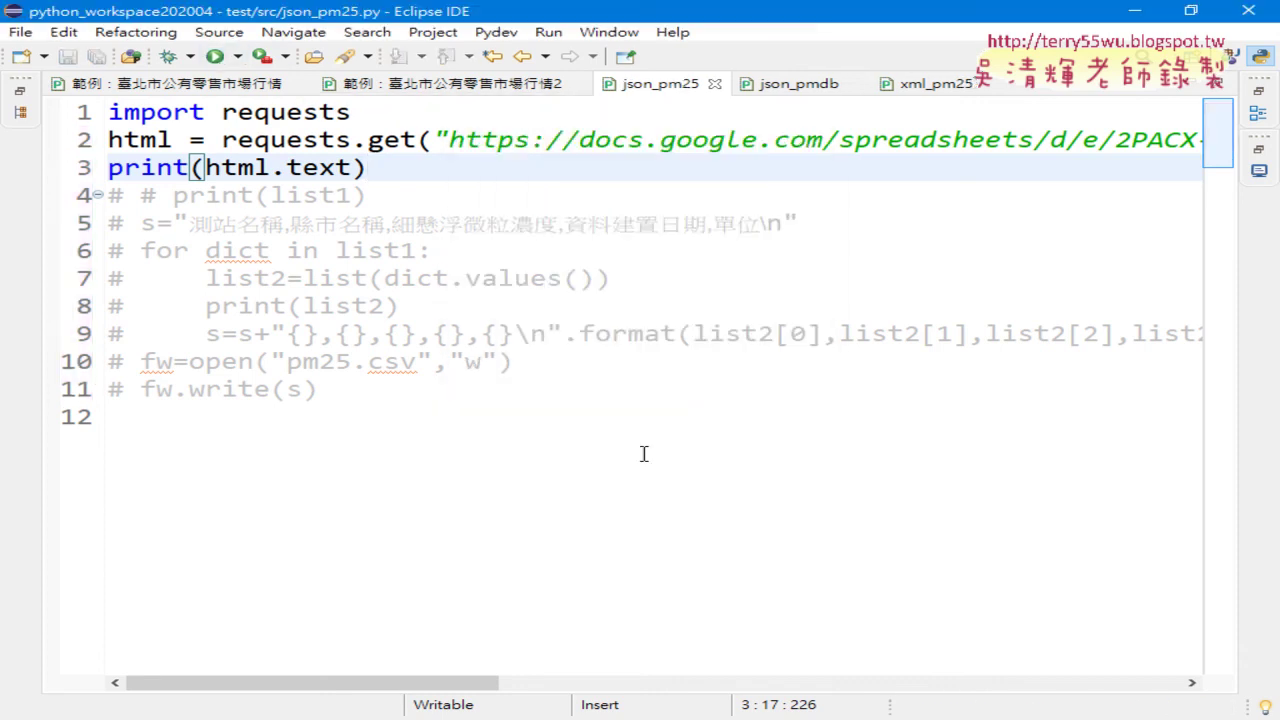
{"action": "left_click_drag", "start_coordinate": [1228, 502], "coordinate": [1242, 122]}
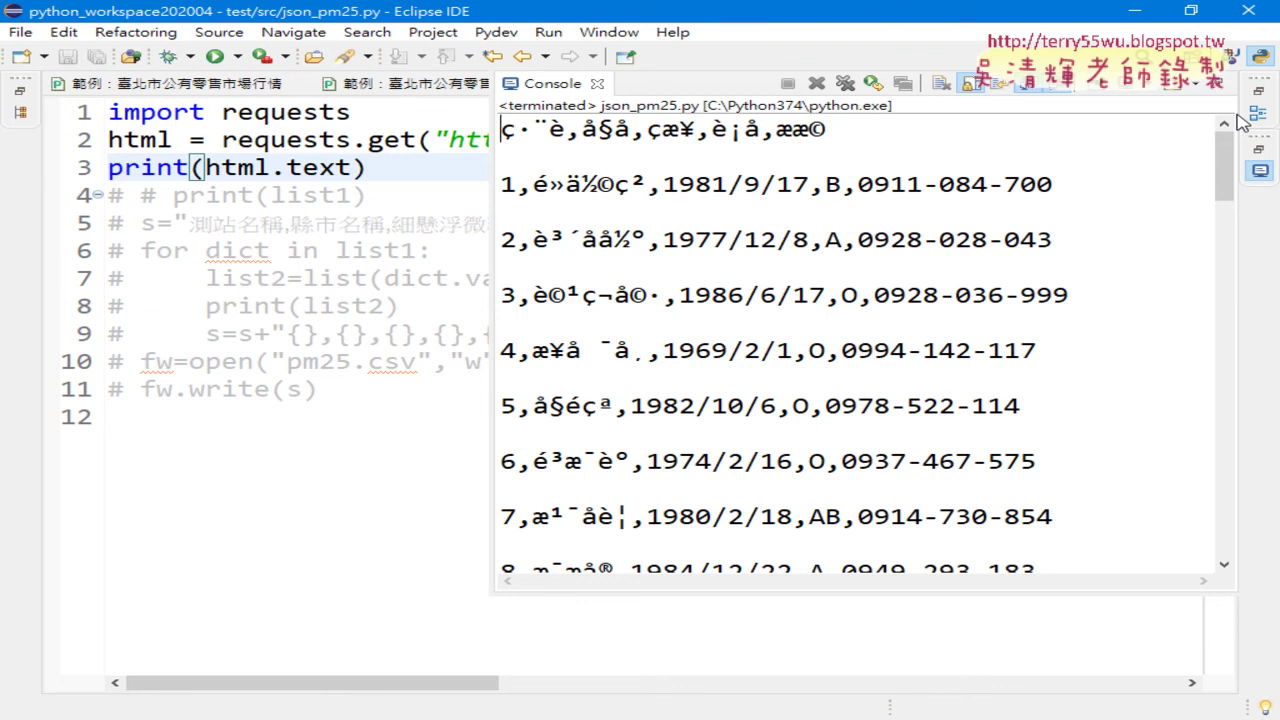
{"action": "mouse_move", "coordinate": [391, 140]}
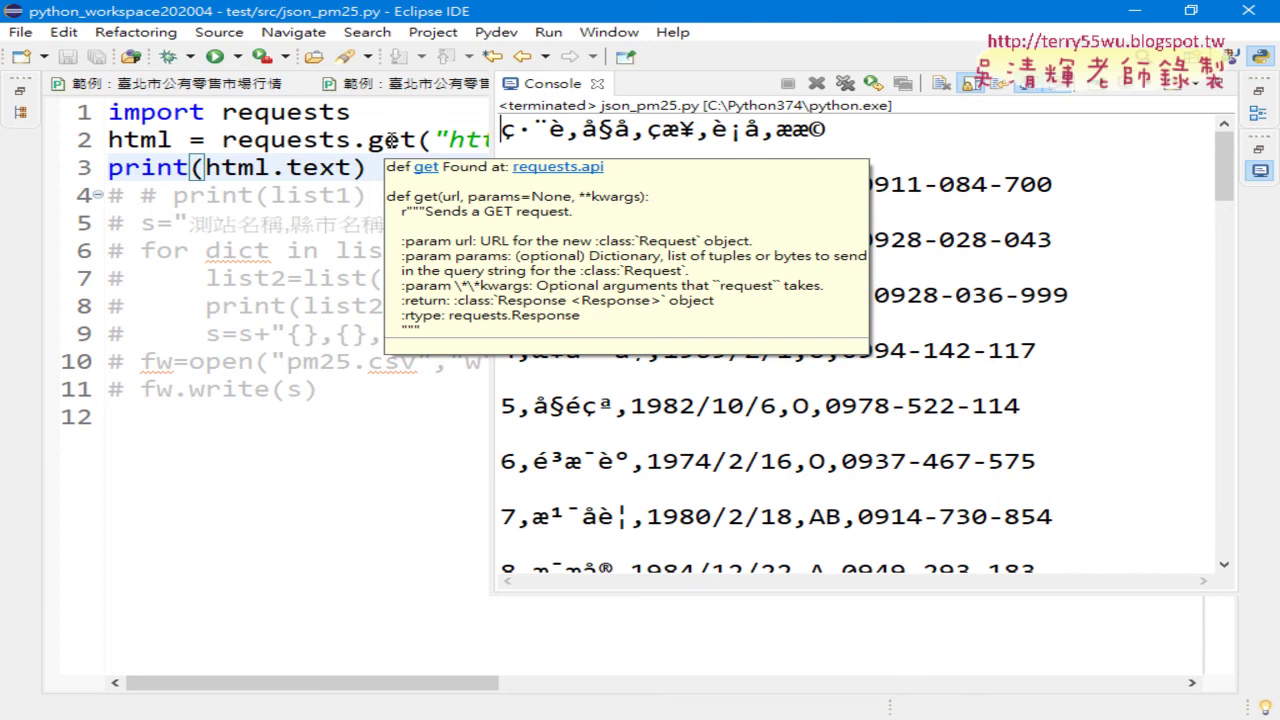
{"action": "mouse_move", "coordinate": [337, 139]}
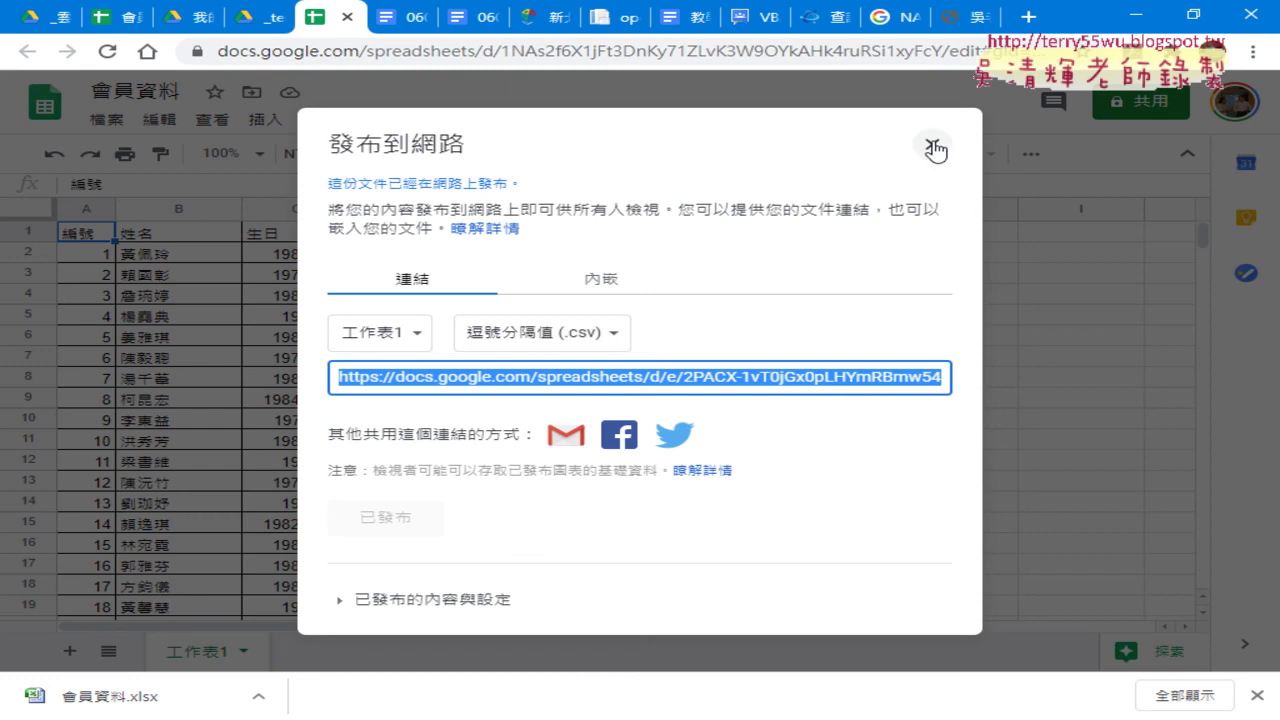
Close the publish dialog and reopen the 會員資料 spreadsheet from the _EXCEL Drive folder.
{"action": "left_click", "coordinate": [930, 146]}
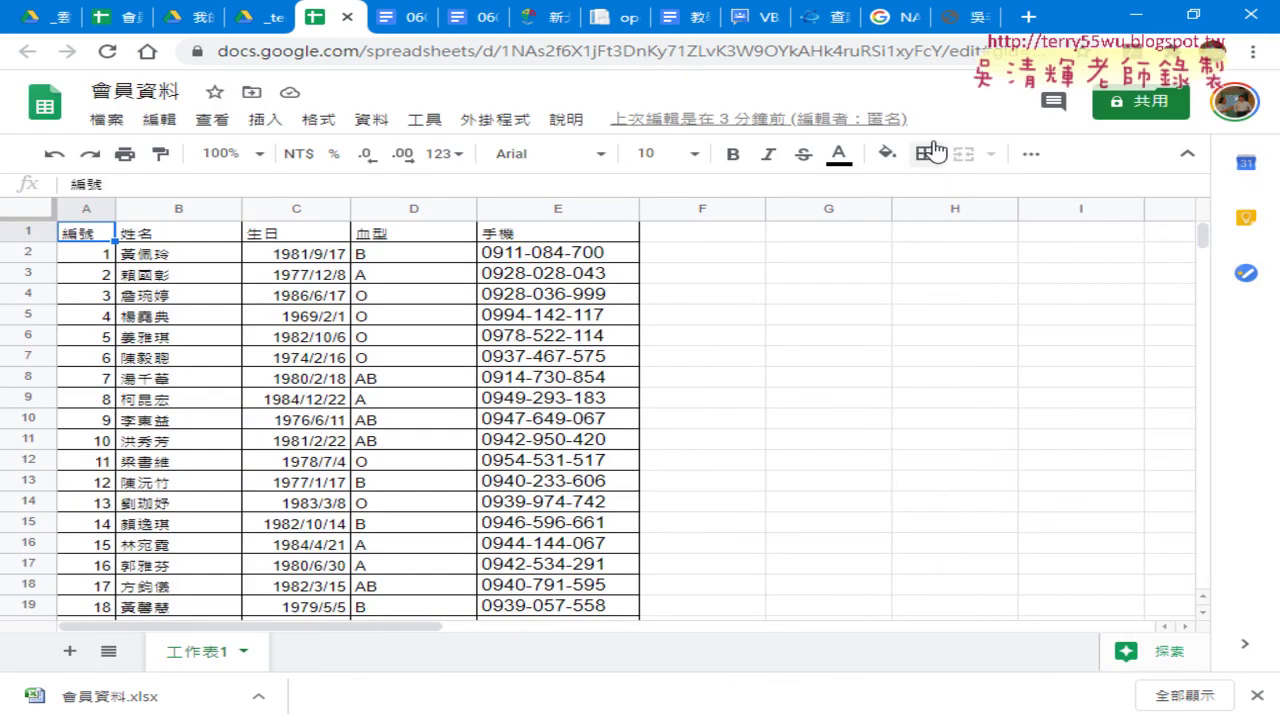
{"action": "left_click", "coordinate": [260, 20]}
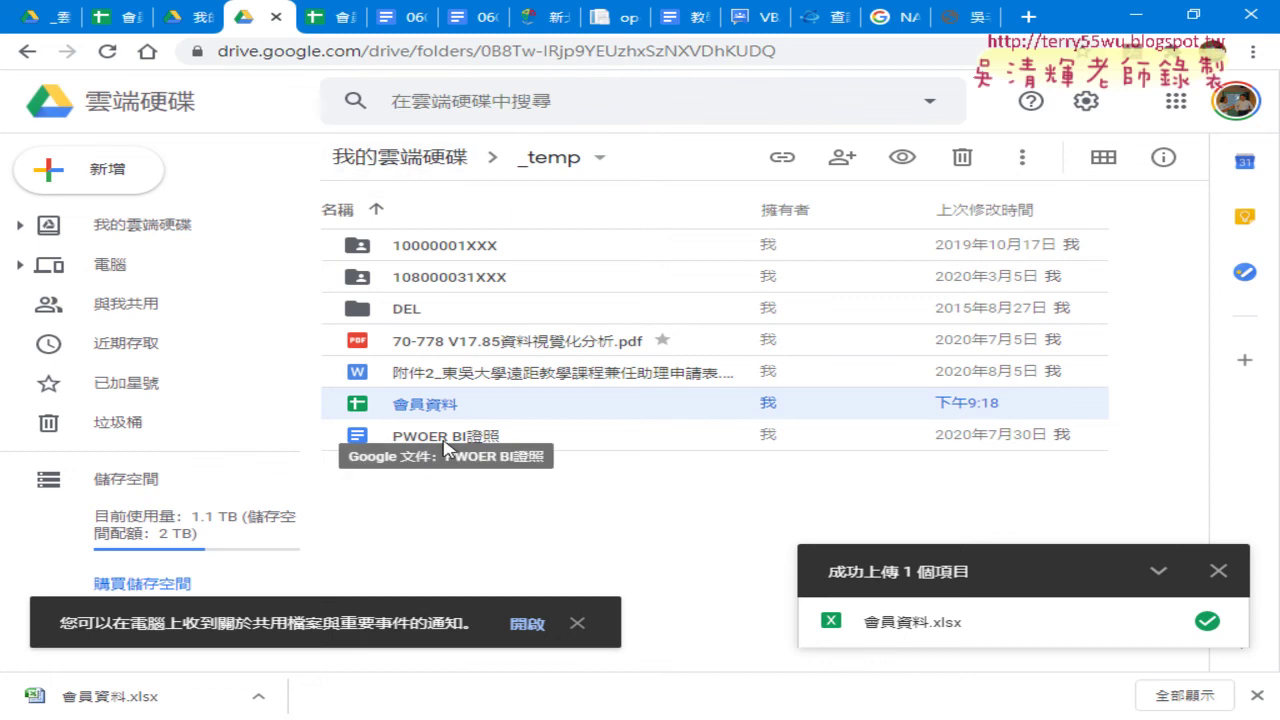
{"action": "left_click", "coordinate": [110, 25]}
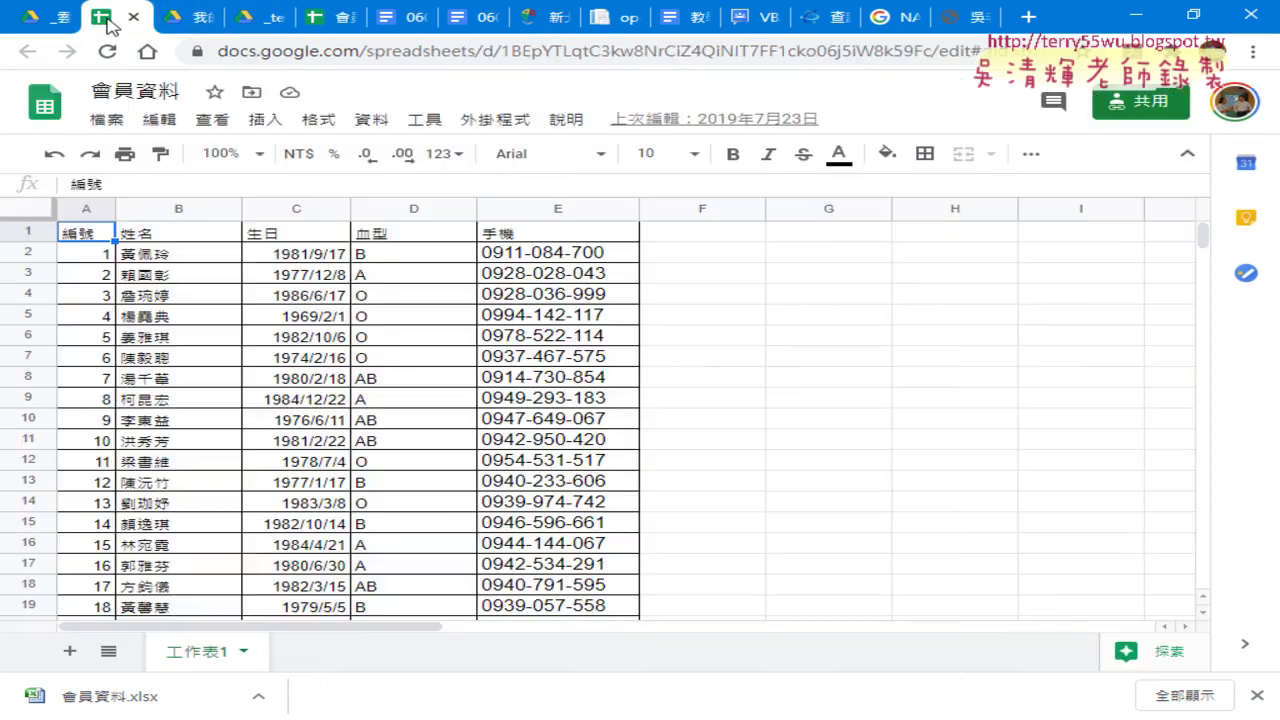
{"action": "left_click", "coordinate": [47, 20]}
{"action": "scroll", "coordinate": [657, 480], "scroll_direction": "up", "scroll_amount": 2}
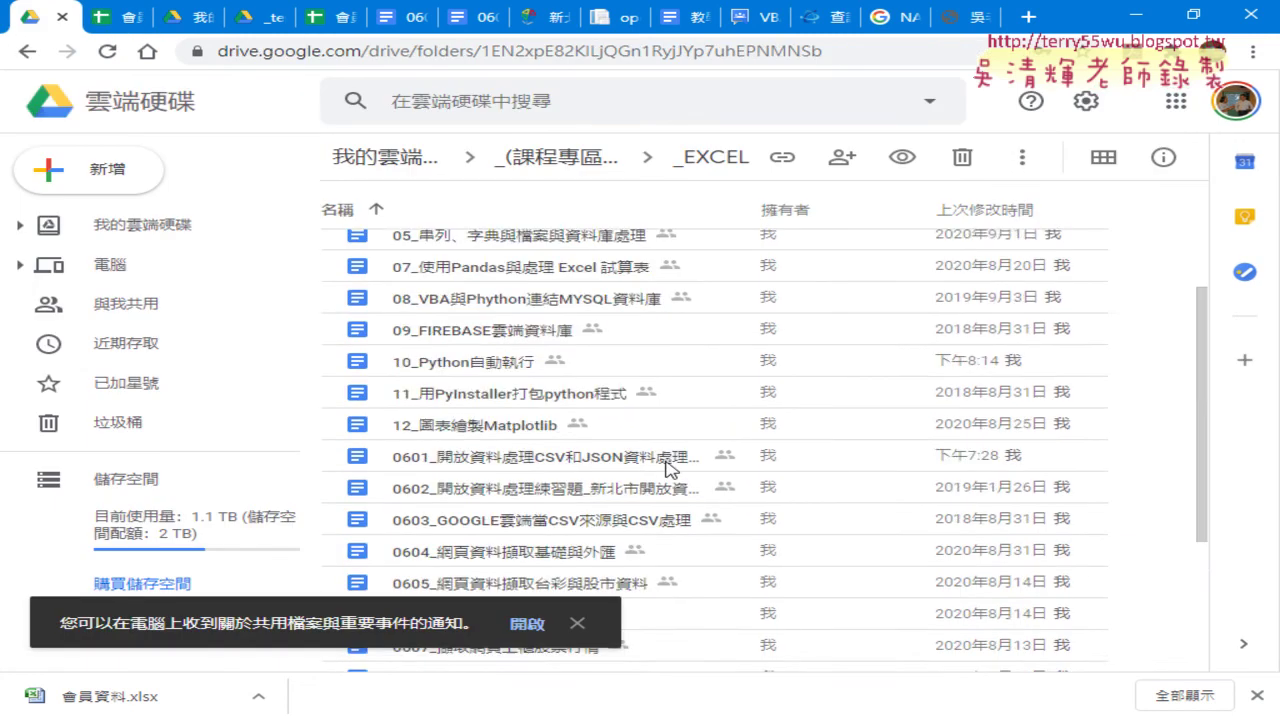
{"action": "scroll", "coordinate": [660, 475], "scroll_direction": "down", "scroll_amount": 3}
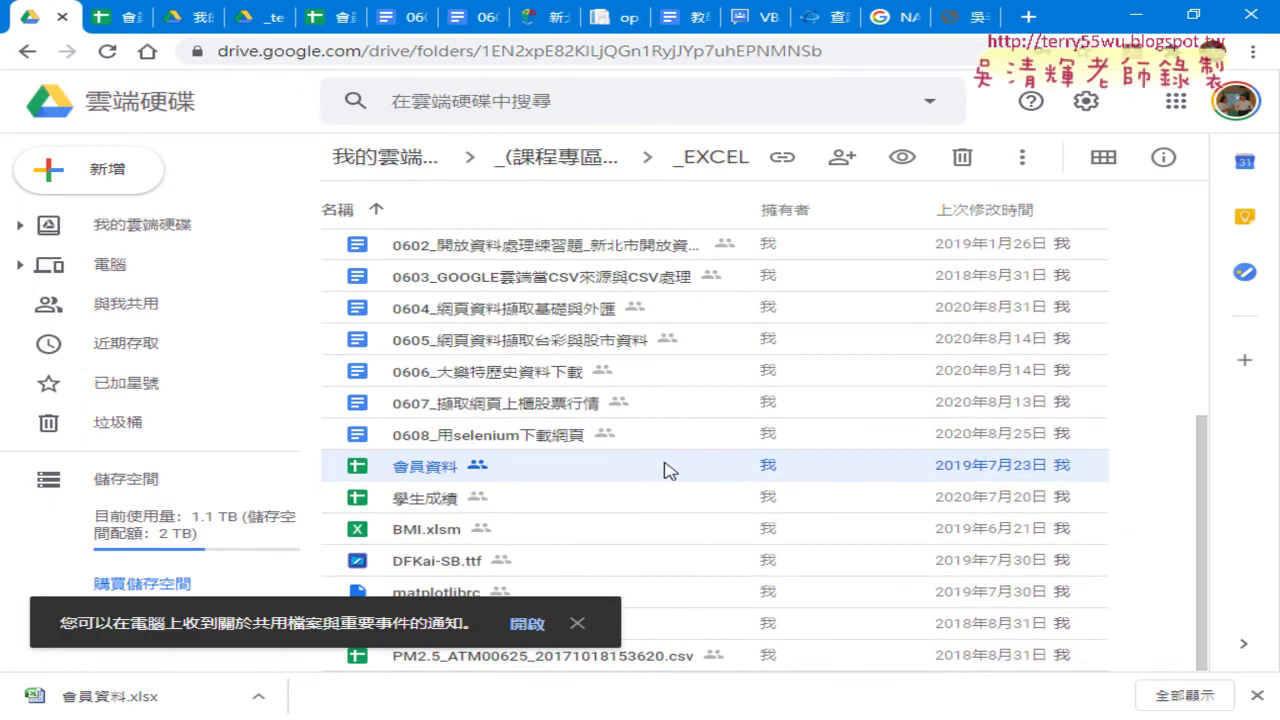
{"action": "double_click", "coordinate": [426, 470]}
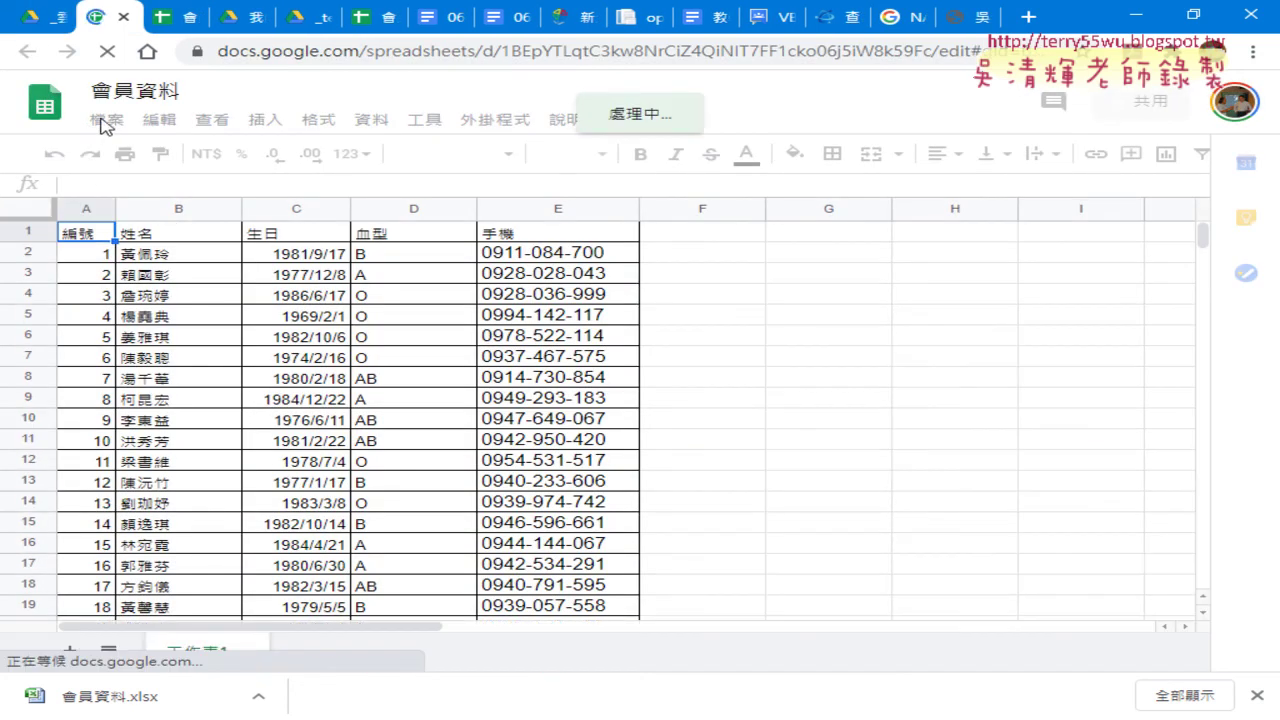
In the 會員資料 spreadsheet, open File > Publish to the web.
{"action": "left_click", "coordinate": [106, 119]}
{"action": "mouse_move", "coordinate": [178, 385]}
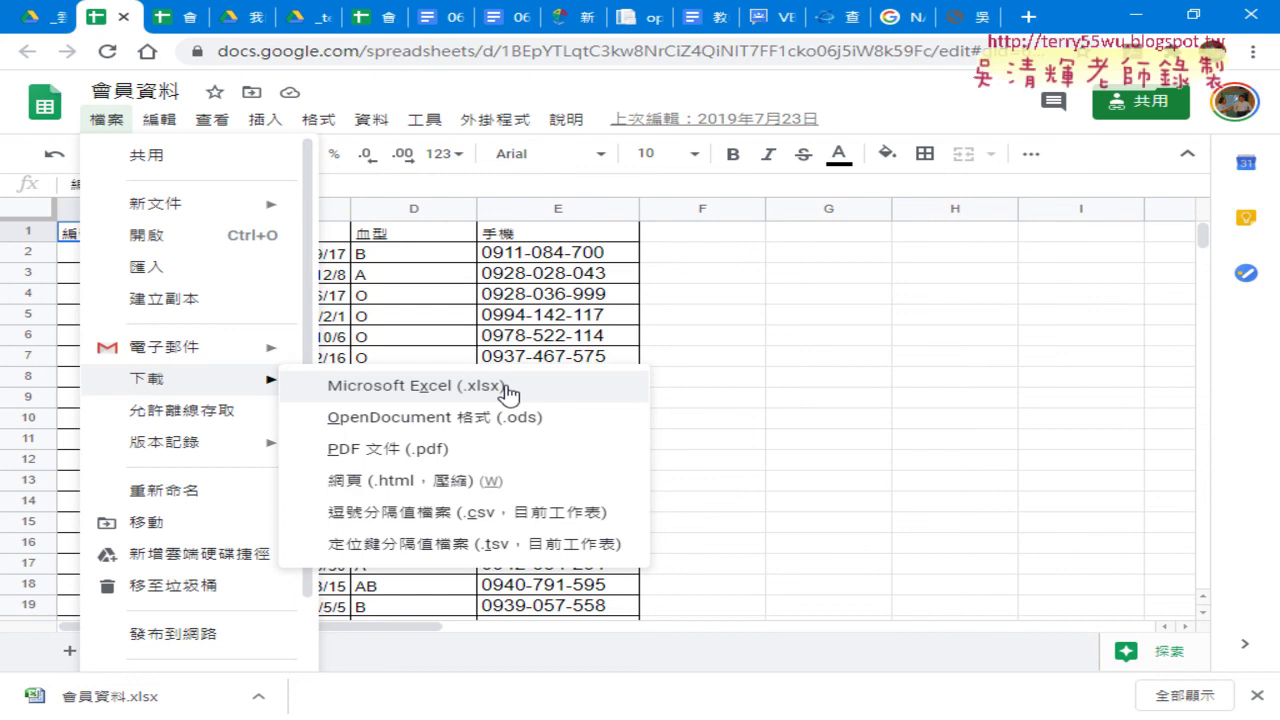
{"action": "mouse_move", "coordinate": [265, 119]}
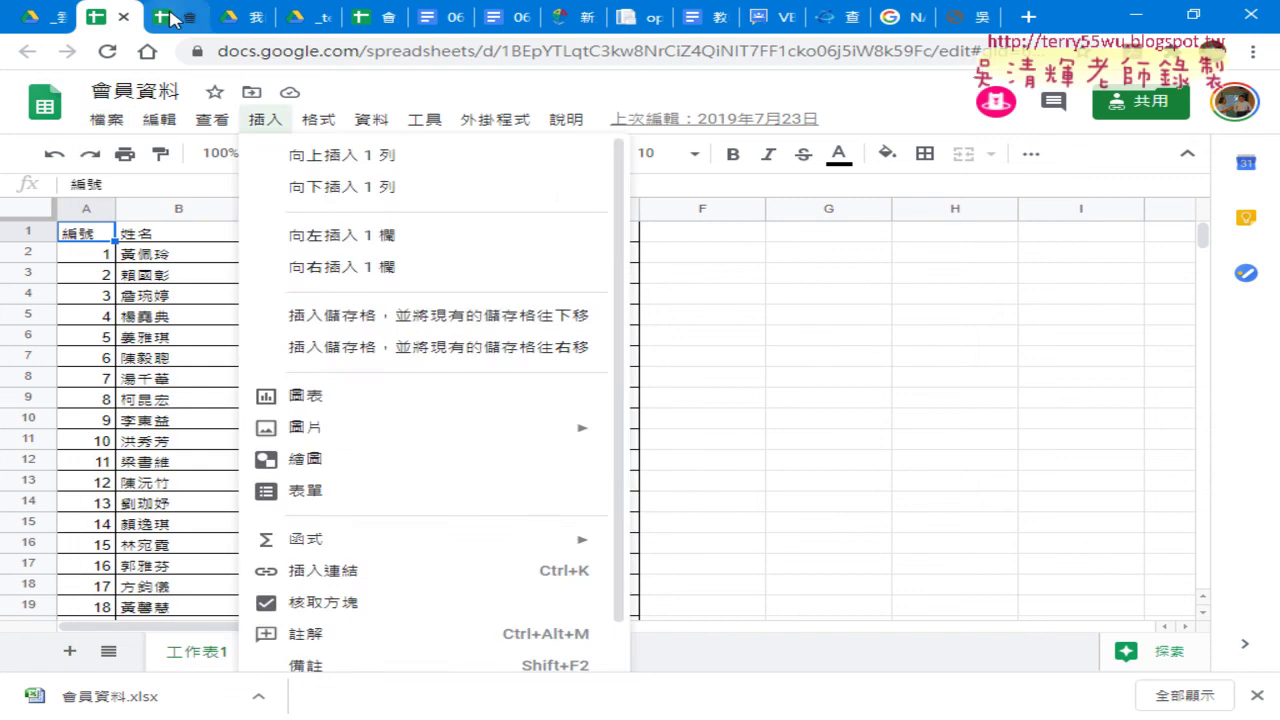
{"action": "left_click", "coordinate": [172, 18]}
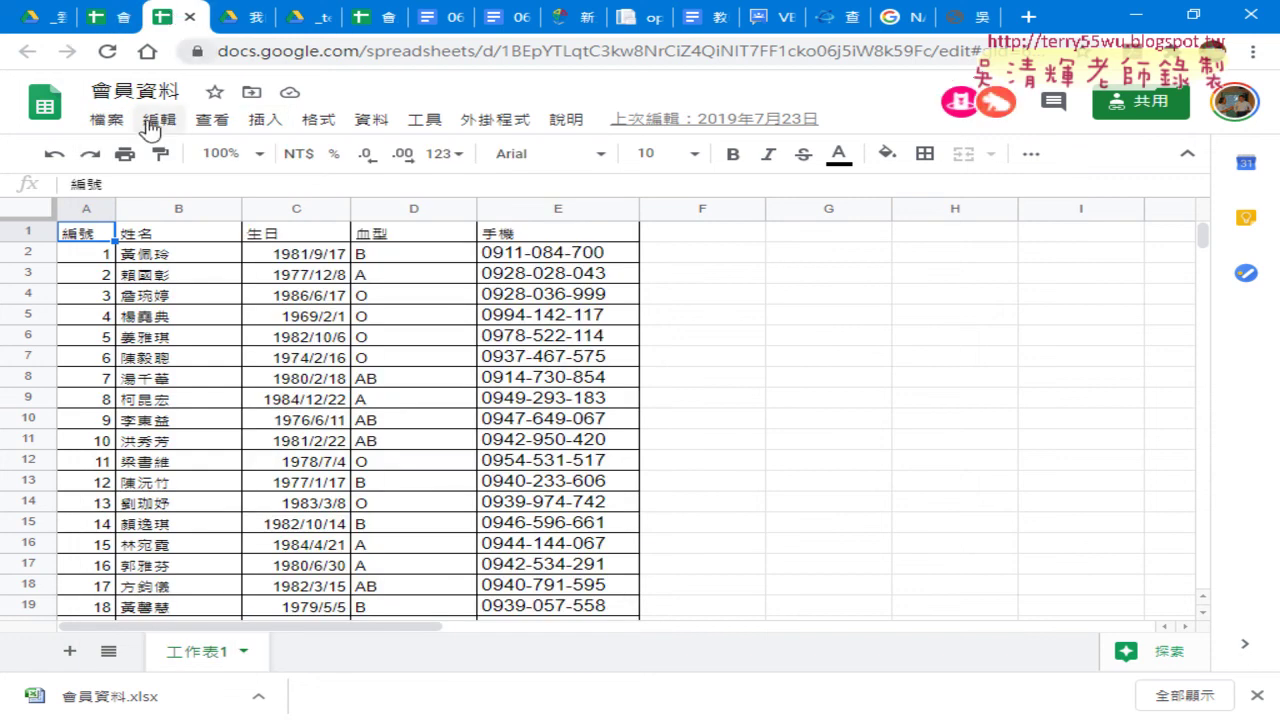
{"action": "left_click", "coordinate": [107, 119]}
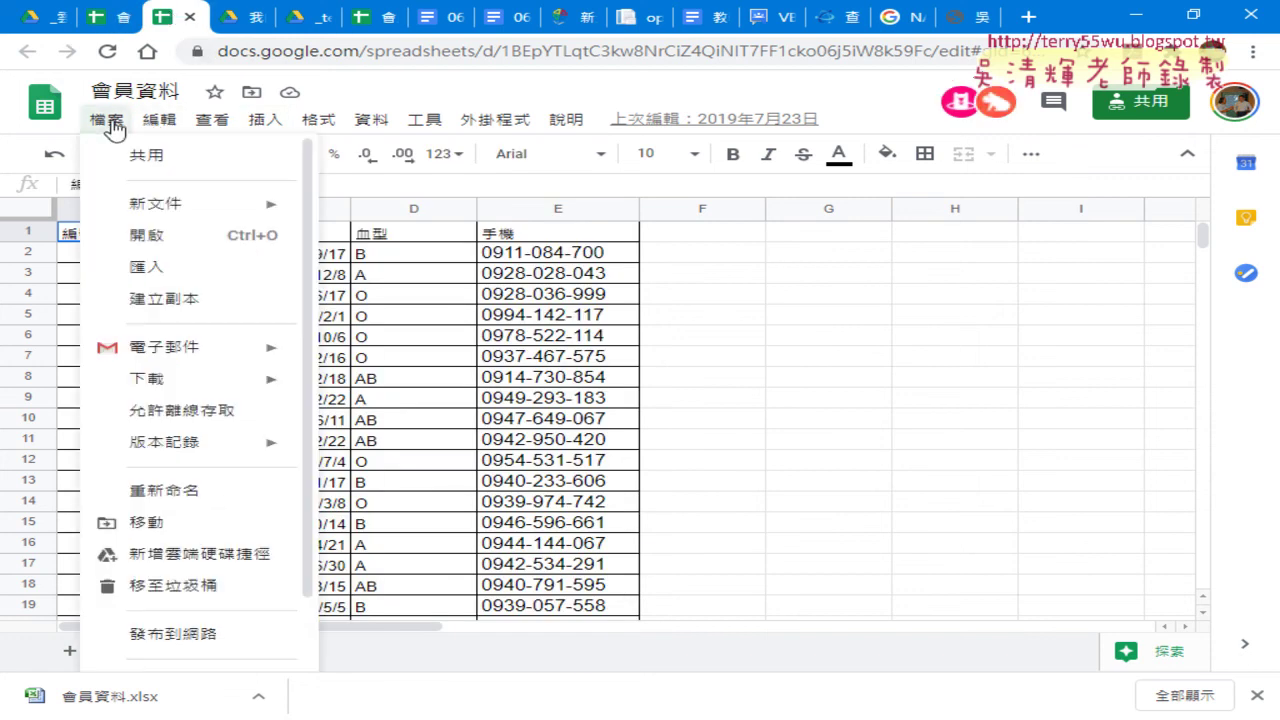
{"action": "left_click", "coordinate": [205, 632]}
Choose 工作表1 and Comma-separated values (.csv), then select the published link.
{"action": "left_click", "coordinate": [417, 322]}
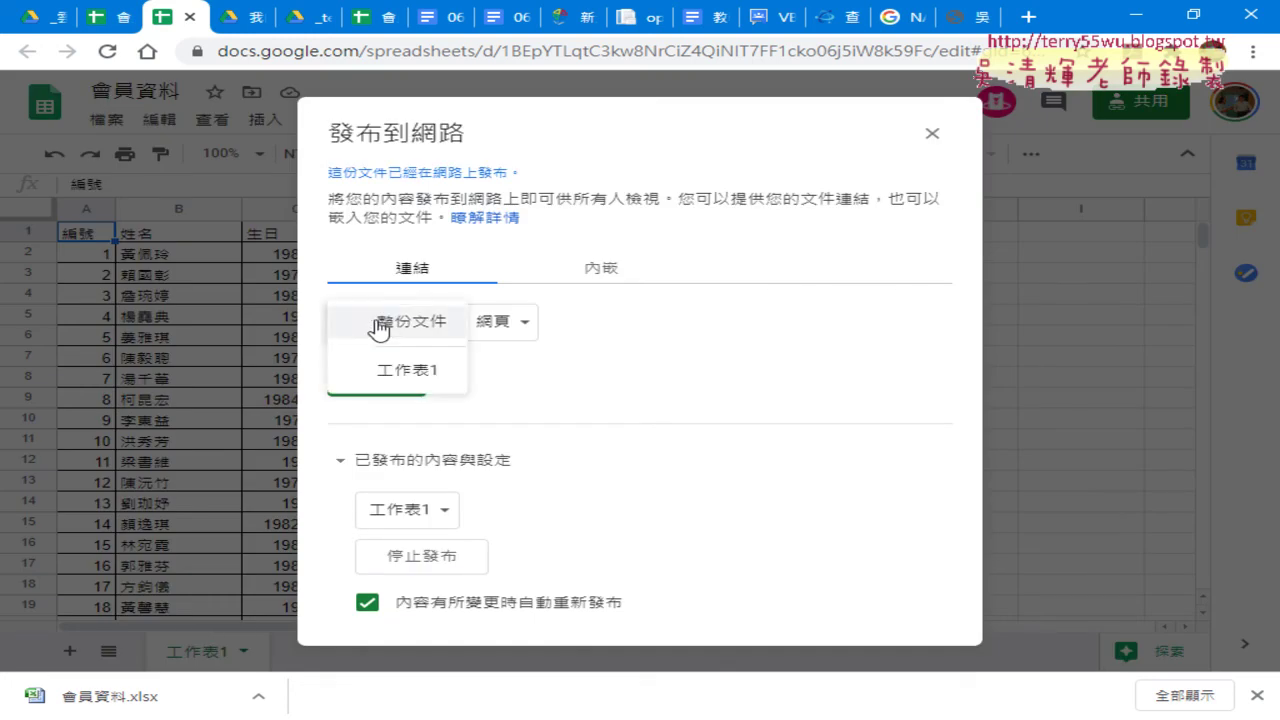
{"action": "left_click", "coordinate": [397, 369]}
{"action": "left_click", "coordinate": [512, 322]}
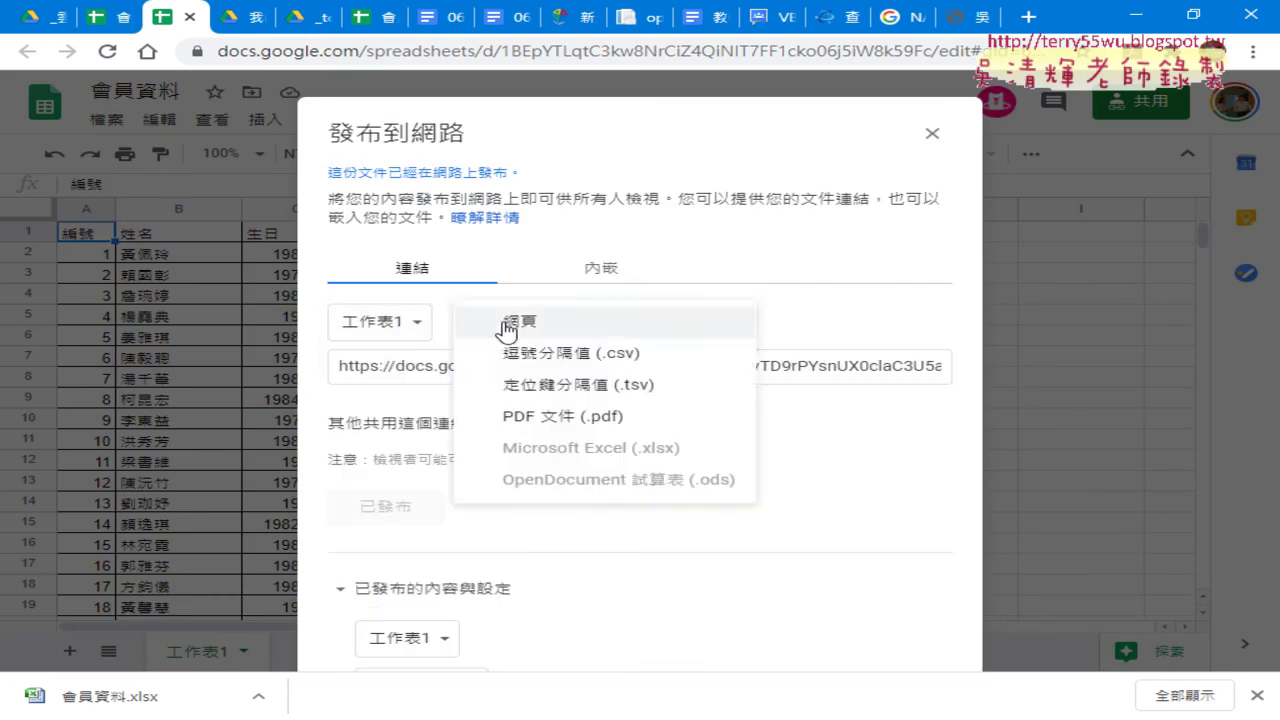
{"action": "left_click", "coordinate": [517, 355]}
{"action": "left_click", "coordinate": [612, 372]}
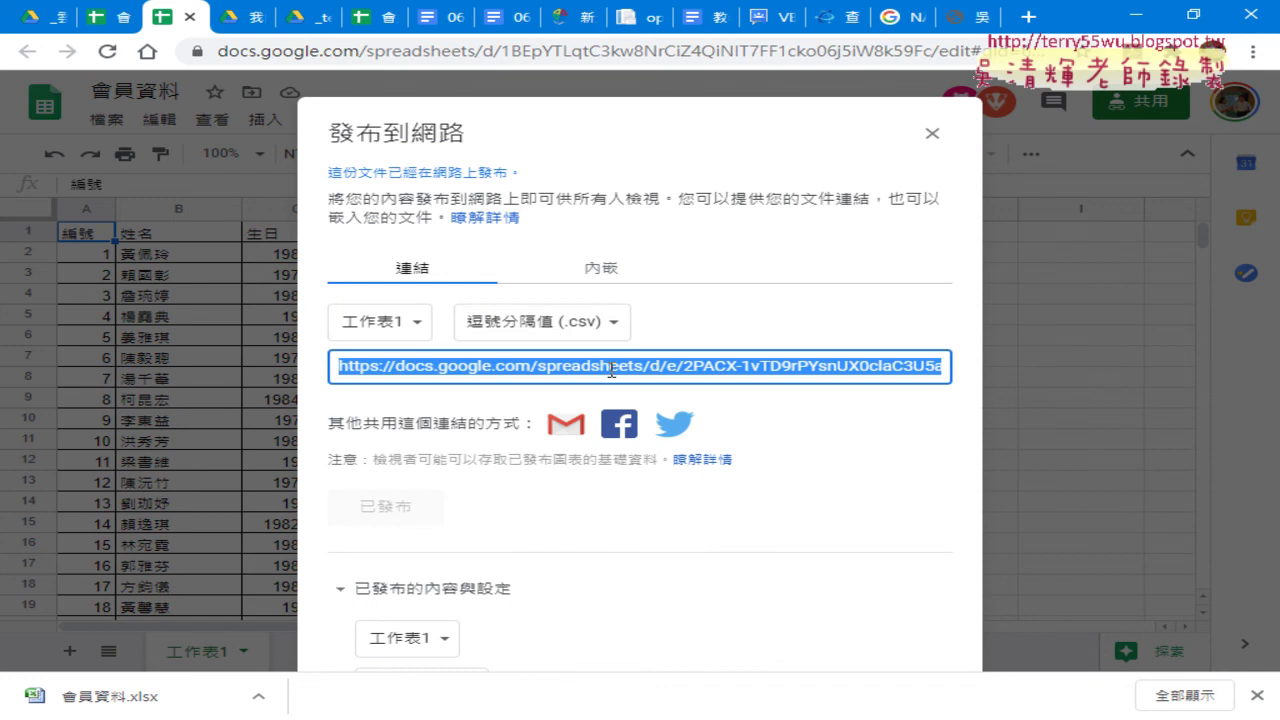